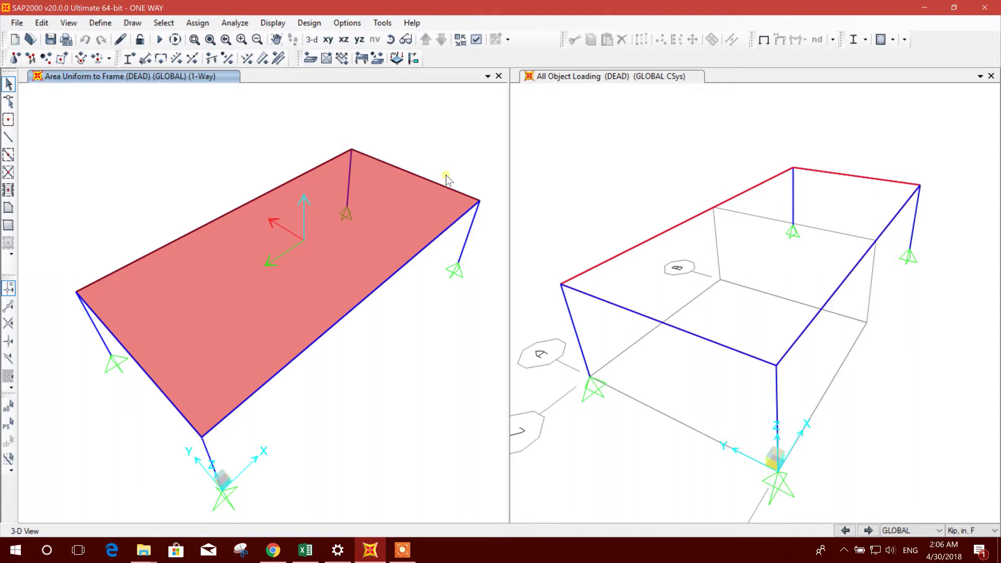
Open the S12 shell section's definition to examine its type, thickness and material, and close it without changes.
middle_drag(455, 167, 452, 157)
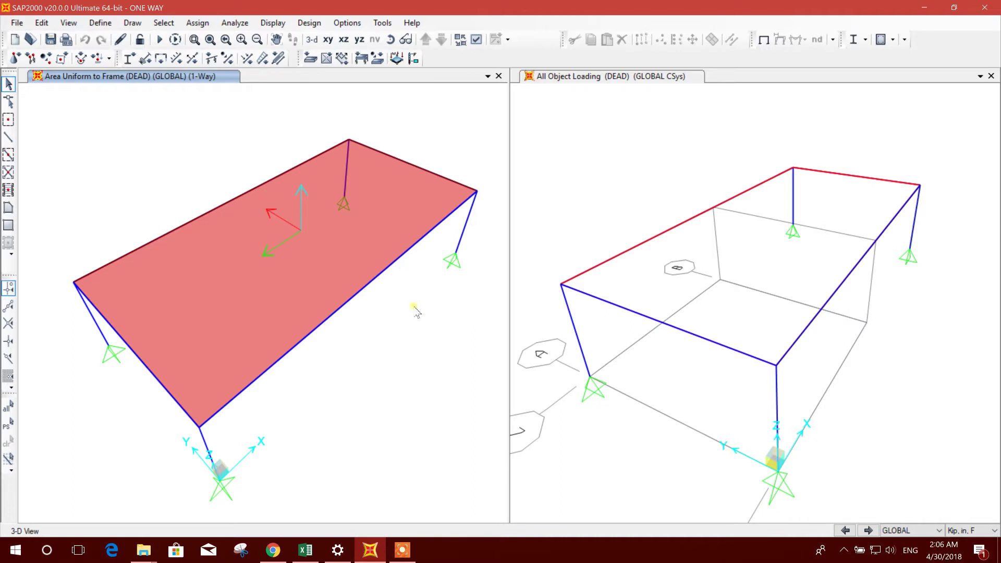
middle_drag(416, 311, 405, 349)
click(103, 24)
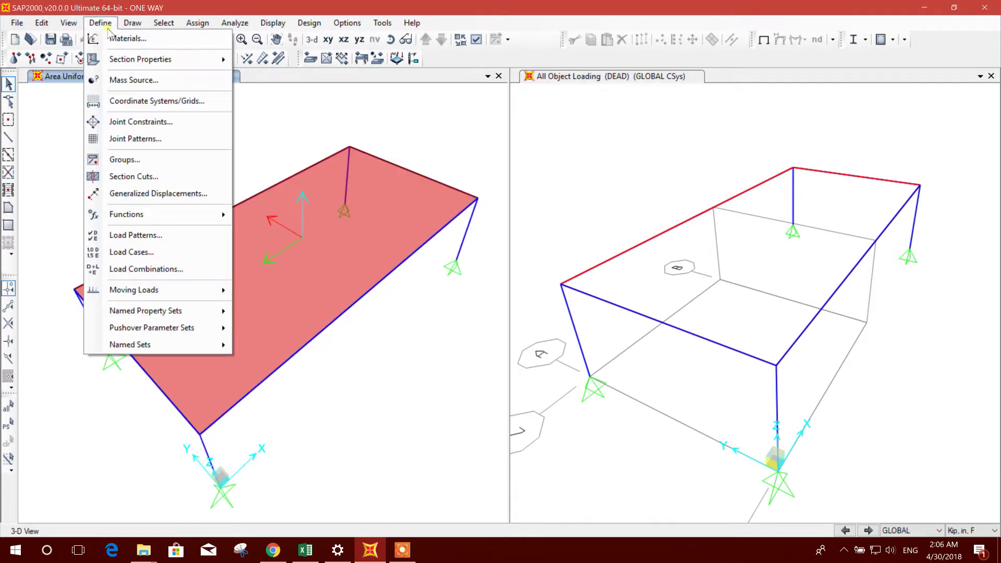
mouse_move(141, 59)
click(281, 112)
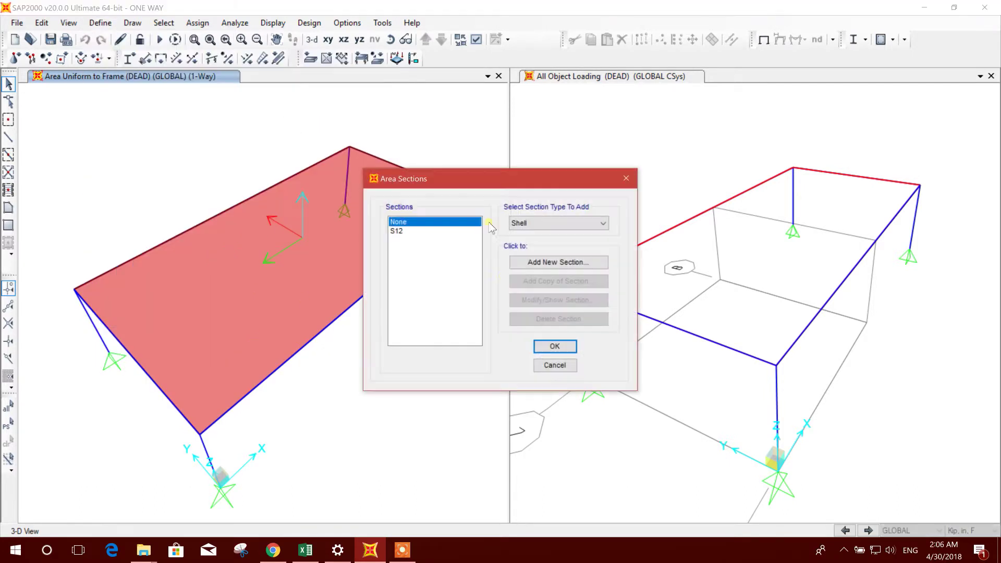
click(436, 231)
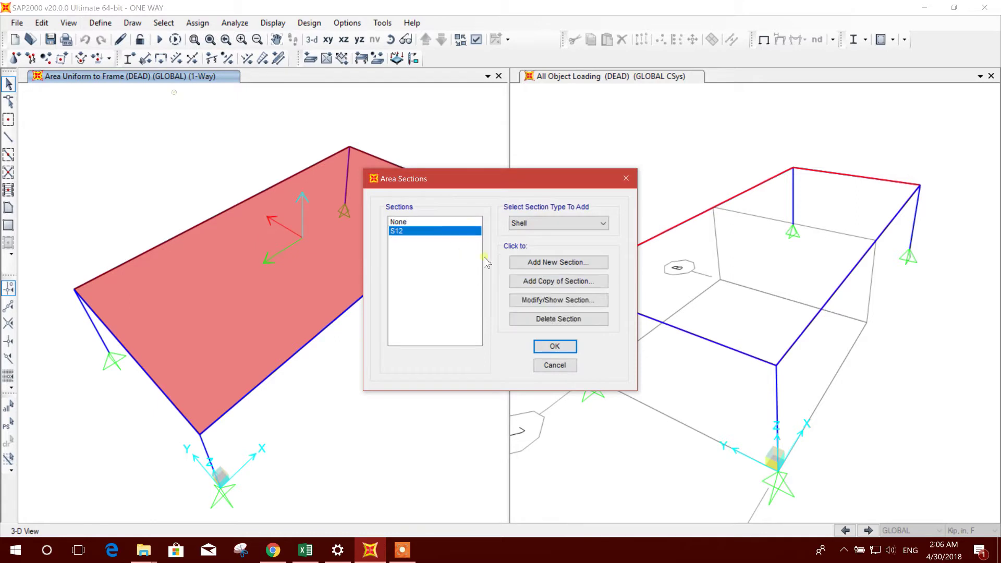
click(559, 299)
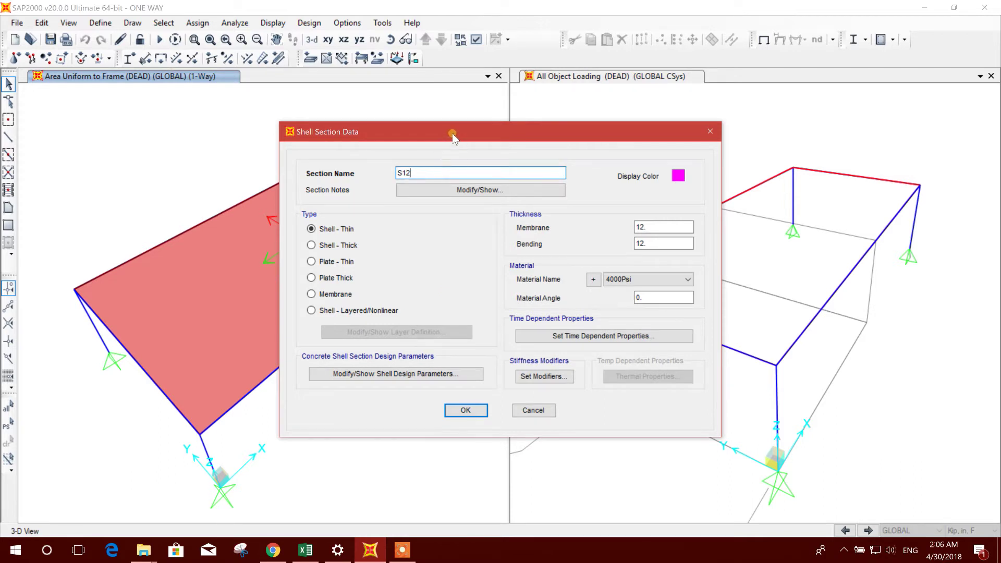
drag(449, 139, 459, 132)
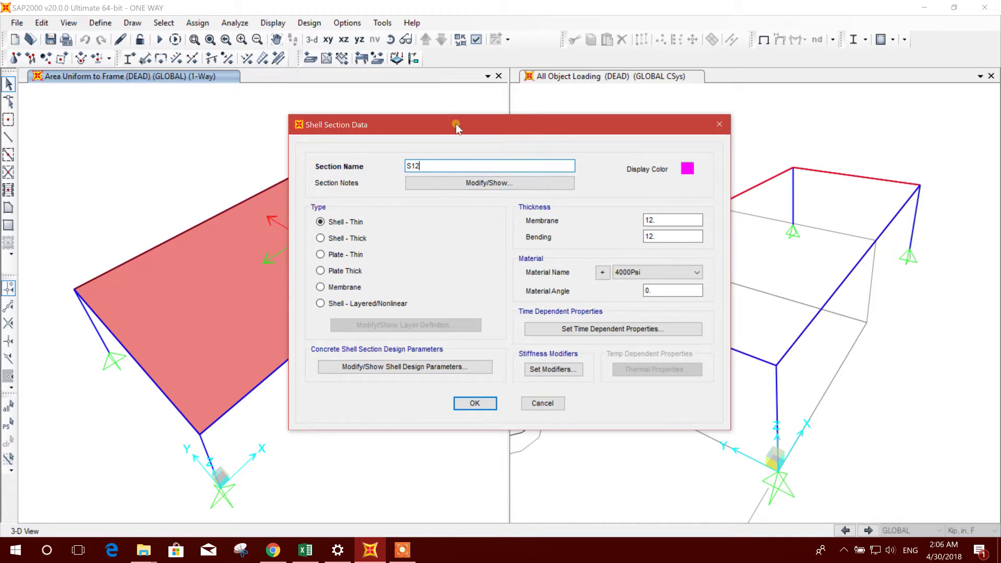
drag(456, 129, 429, 108)
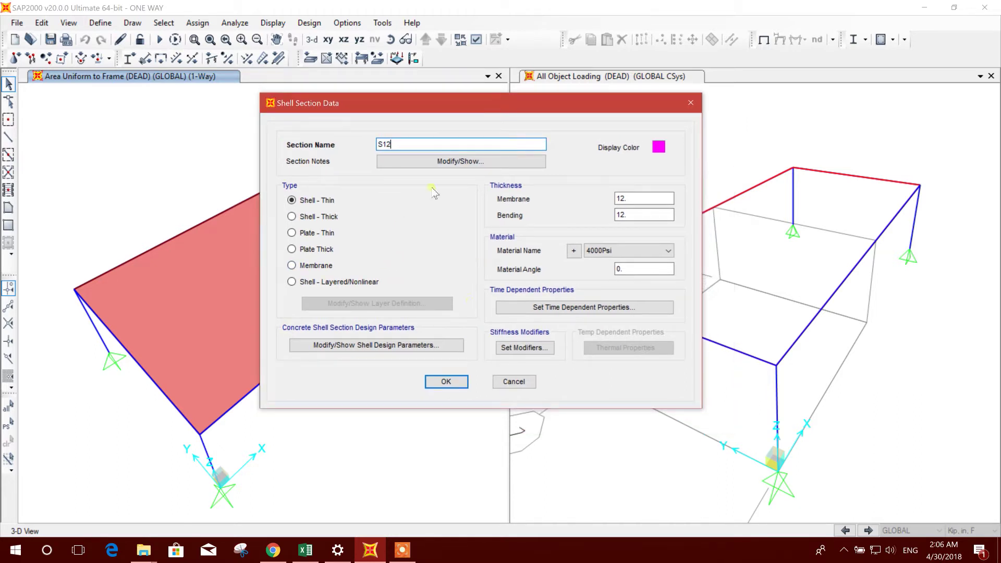
double_click(417, 147)
drag(420, 105, 357, 102)
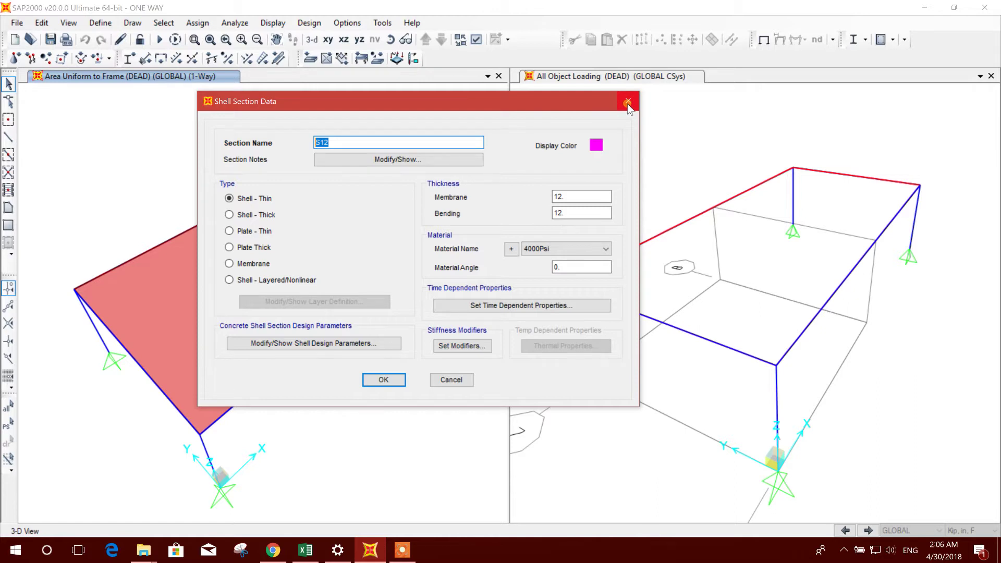
click(447, 379)
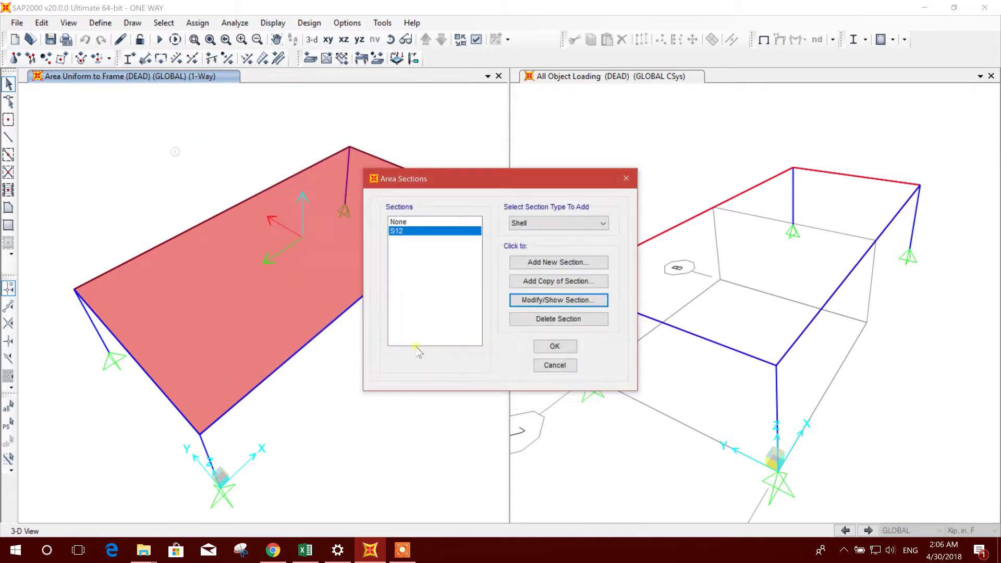
click(555, 365)
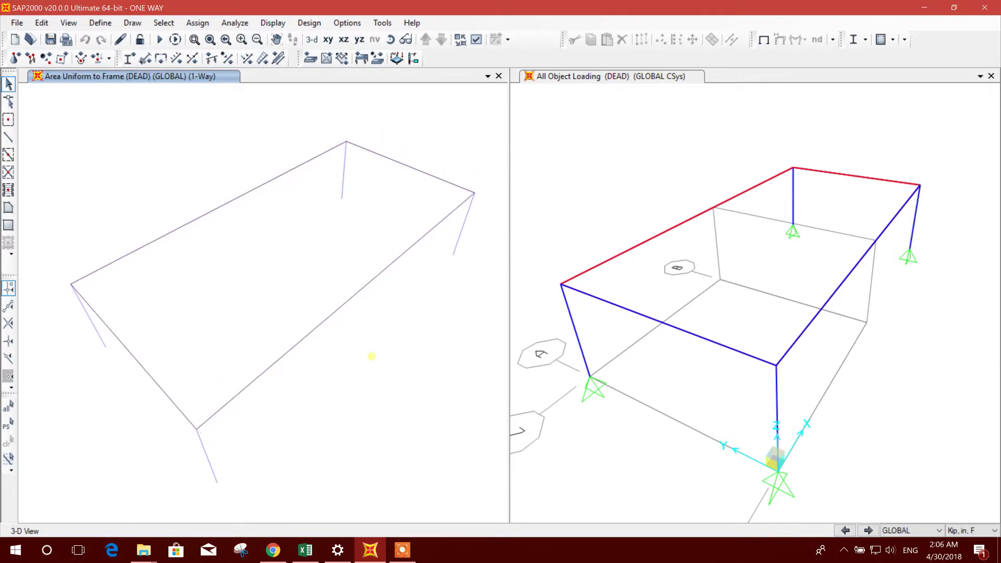
click(249, 293)
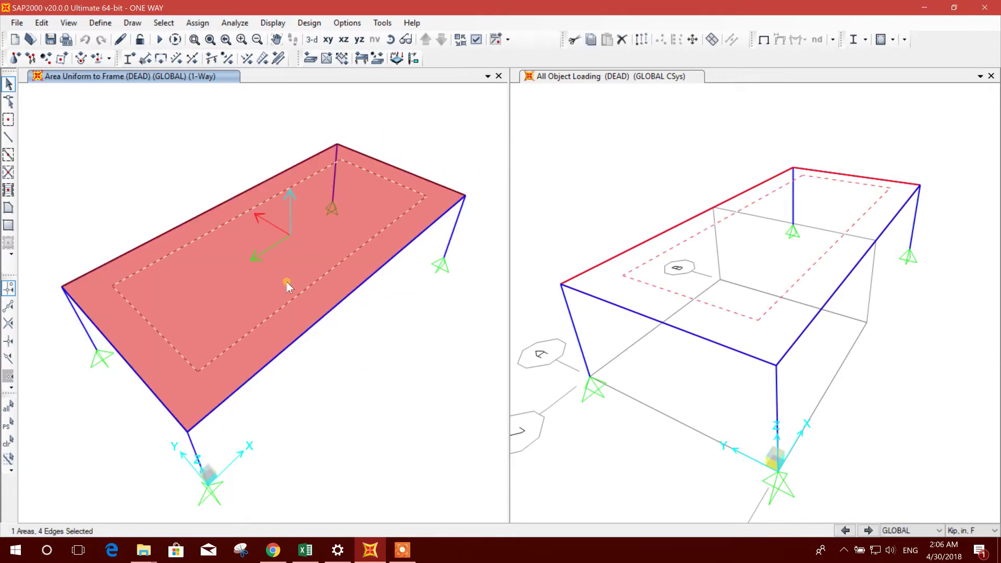
click(262, 285)
click(264, 283)
click(285, 238)
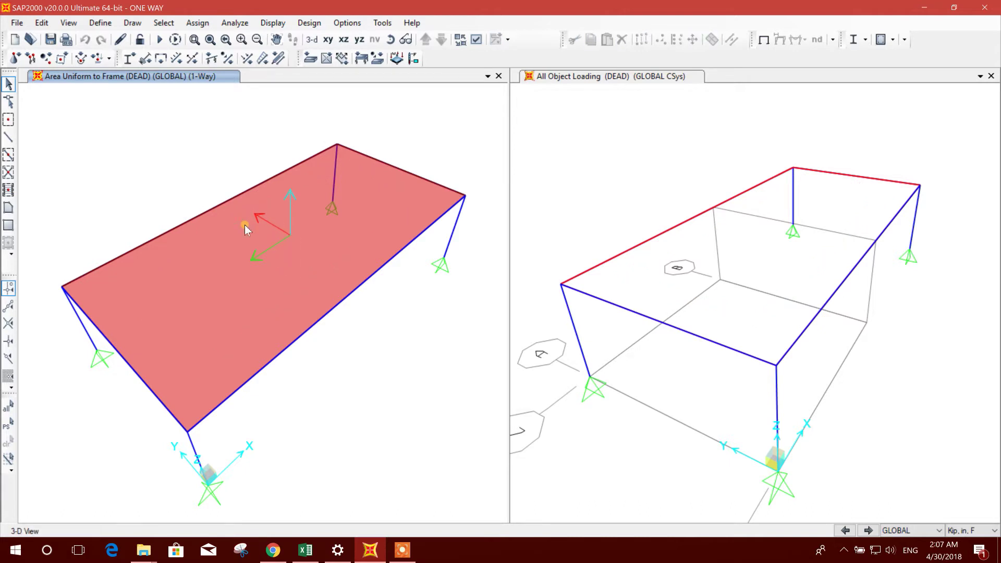
click(302, 237)
click(298, 236)
Turn the areas' local axes display off and back on in the current view's display options.
click(475, 41)
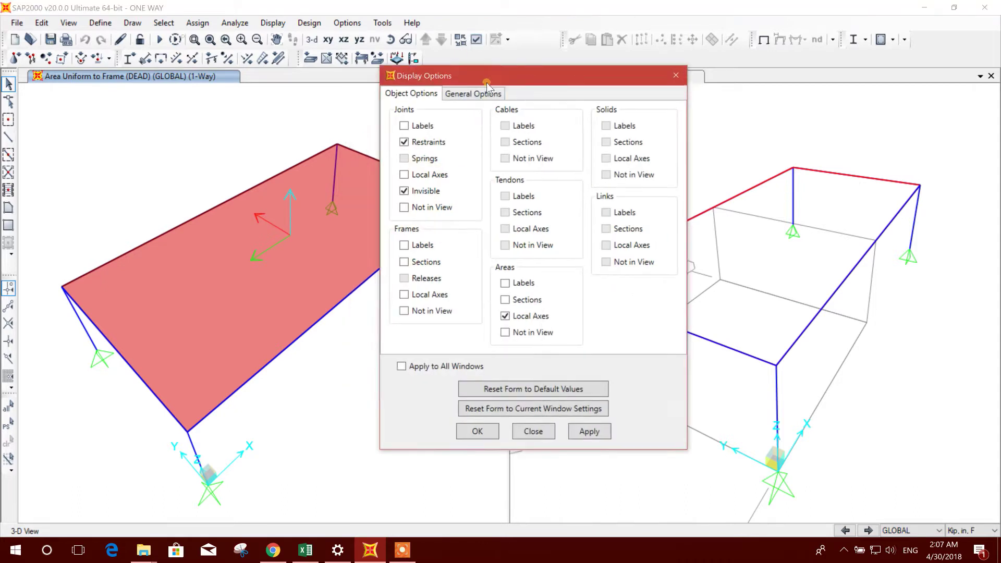
drag(502, 72, 565, 82)
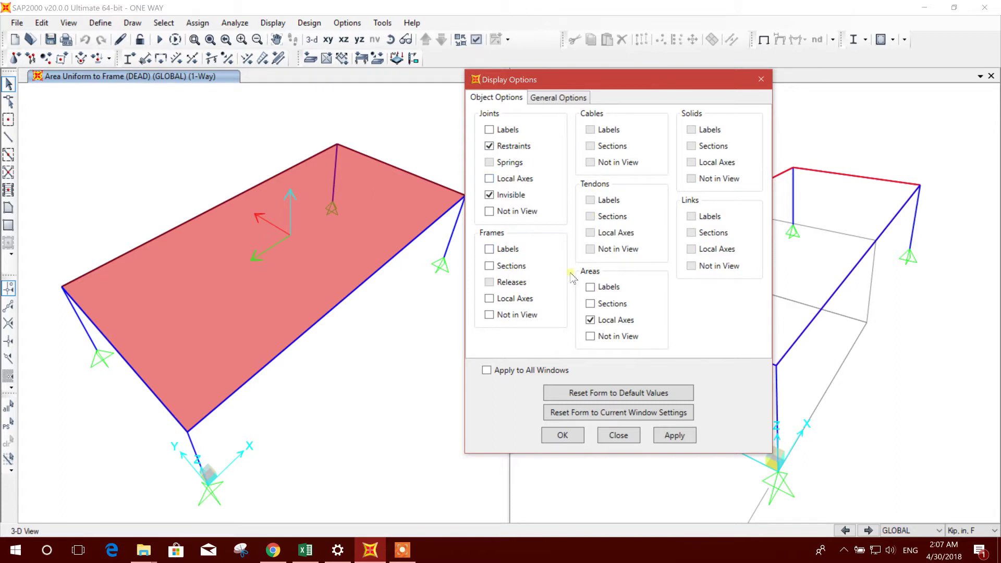
click(594, 320)
click(659, 394)
click(674, 435)
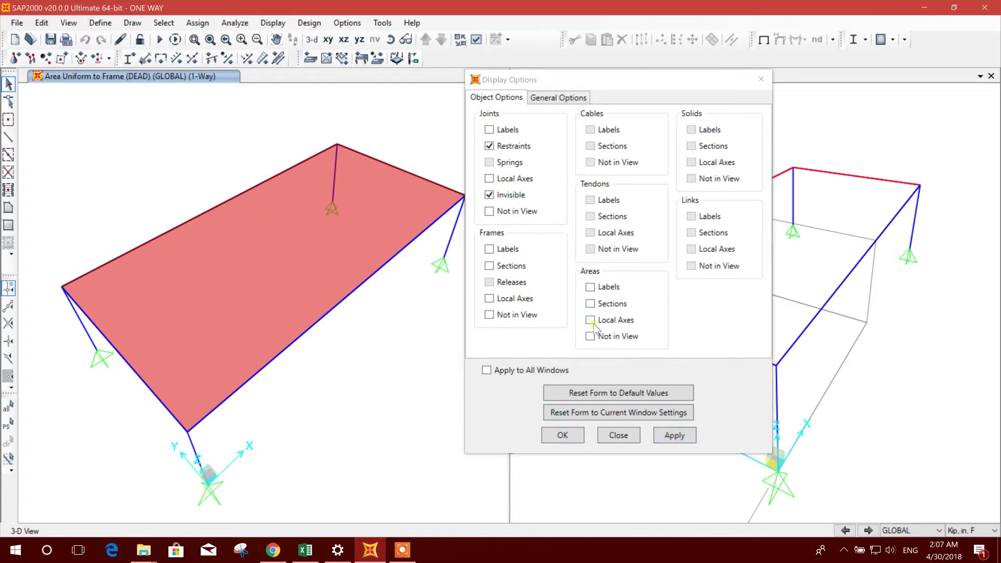
click(591, 320)
click(672, 436)
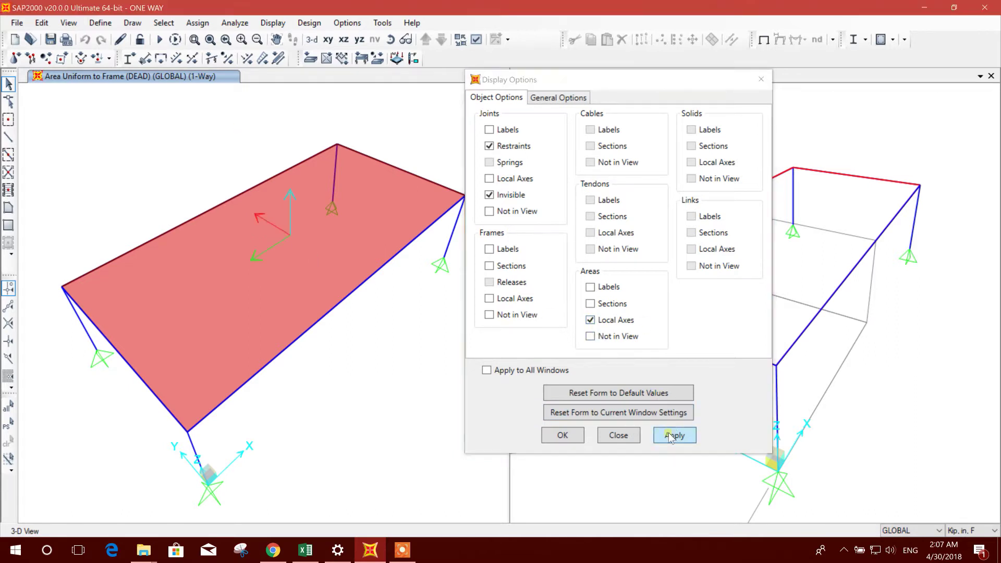
click(619, 435)
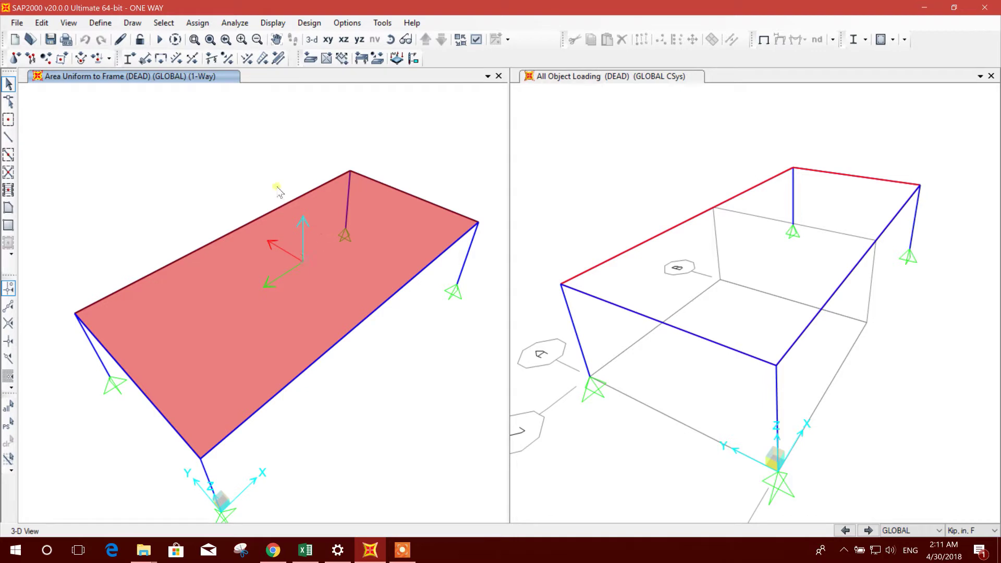
middle_drag(278, 189, 271, 178)
middle_drag(389, 334, 388, 340)
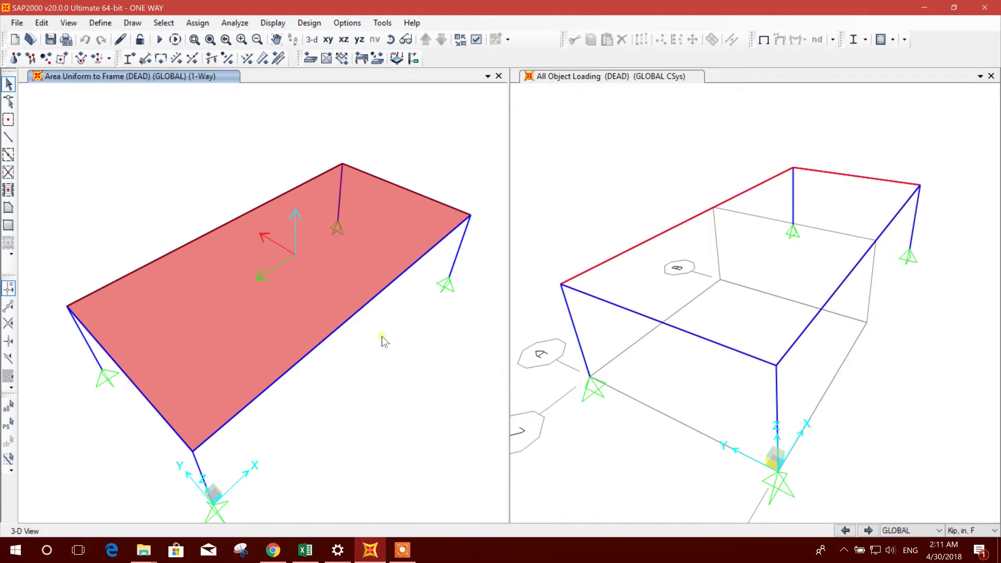
mouse_move(387, 356)
middle_down()
mouse_move(379, 342)
mouse_move(391, 340)
mouse_move(386, 350)
middle_up()
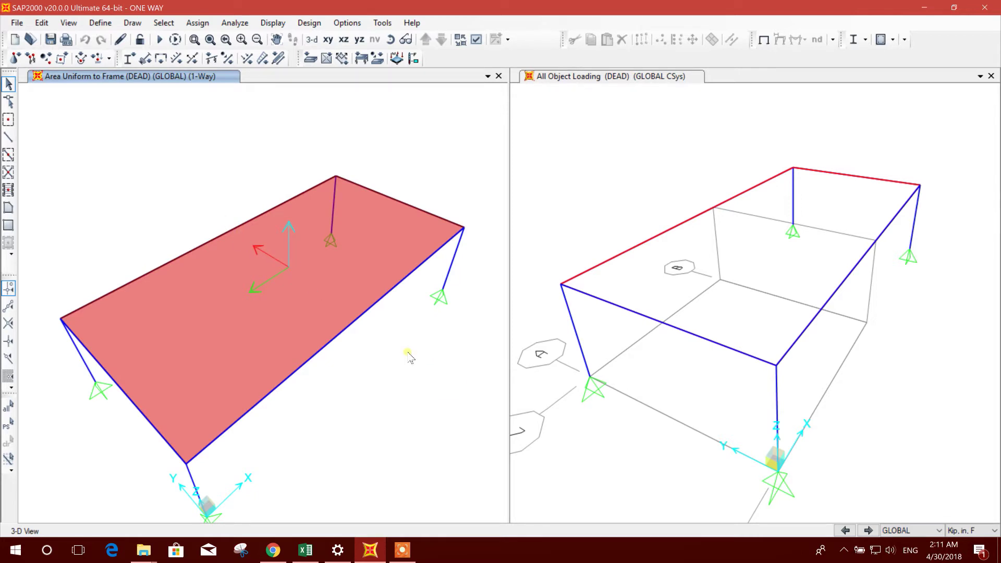
click(297, 301)
click(299, 298)
click(310, 285)
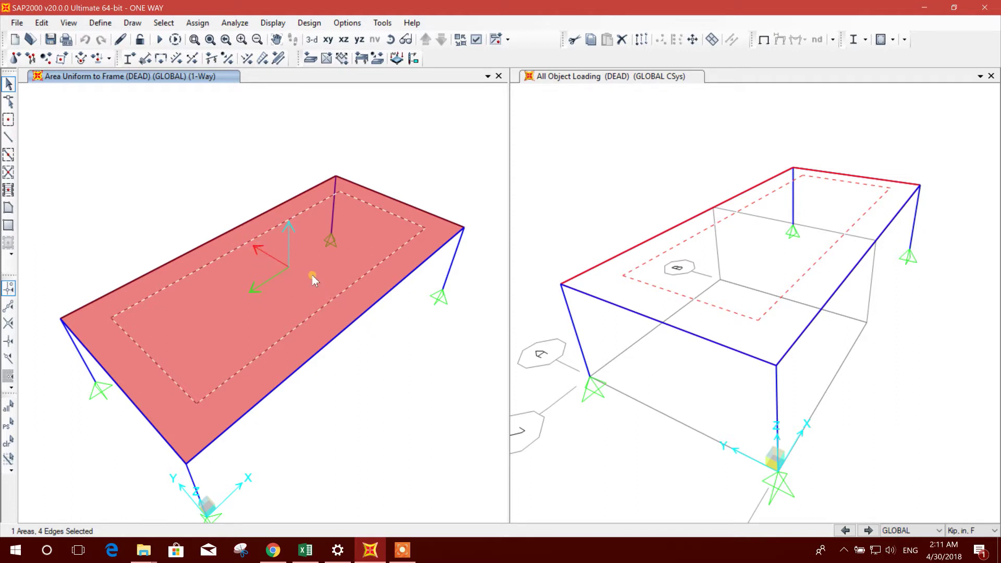
middle_drag(312, 274, 321, 267)
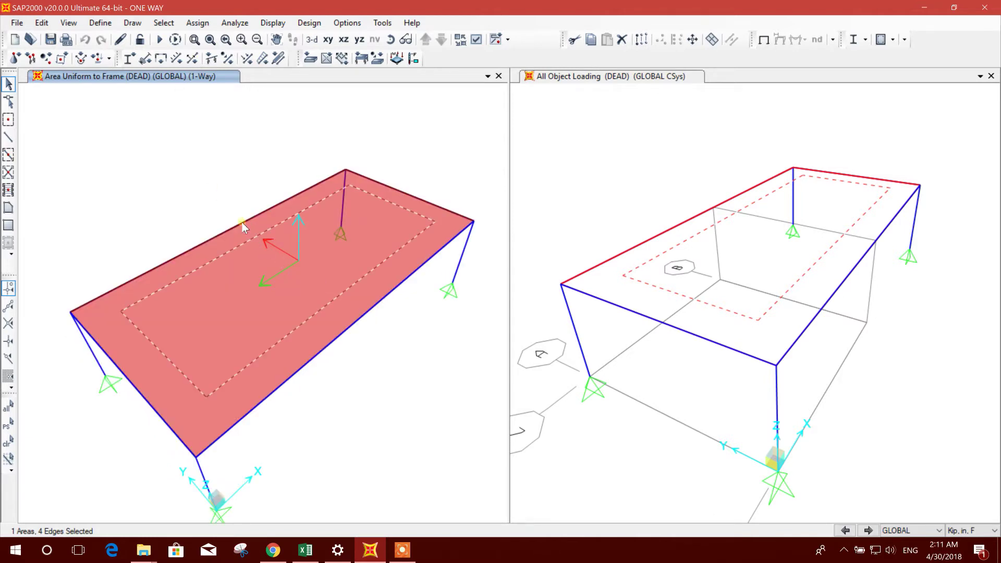
click(242, 222)
click(241, 221)
click(241, 221)
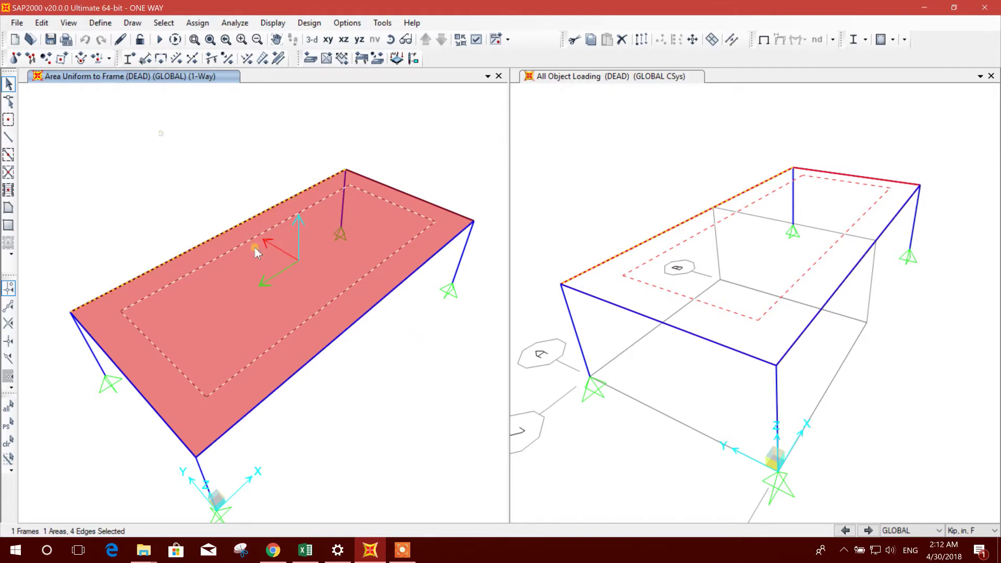
click(239, 228)
click(288, 292)
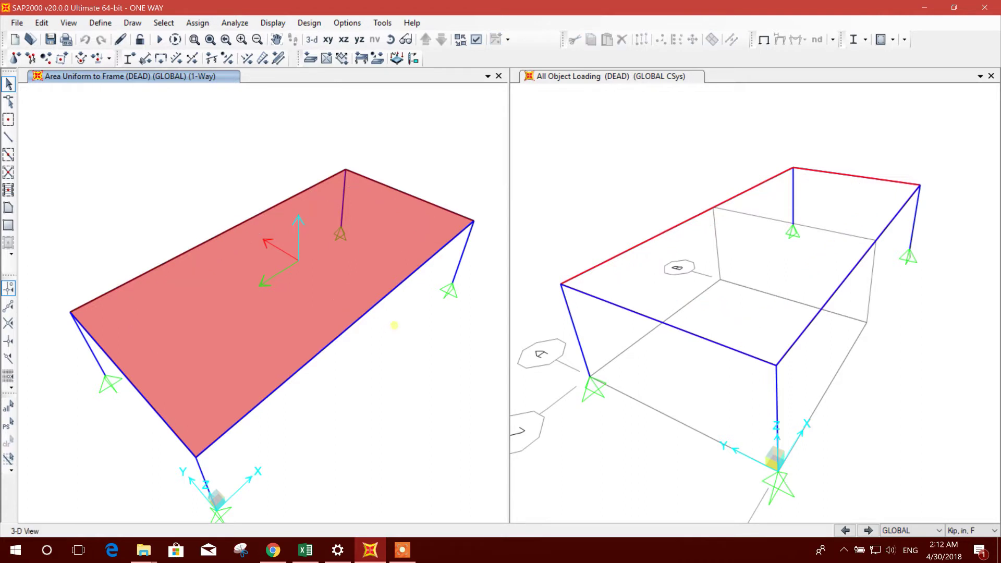
Select the slab area and assign its standard local axes an angle of 0 degrees from the default orientation.
middle_drag(290, 278, 289, 270)
click(290, 268)
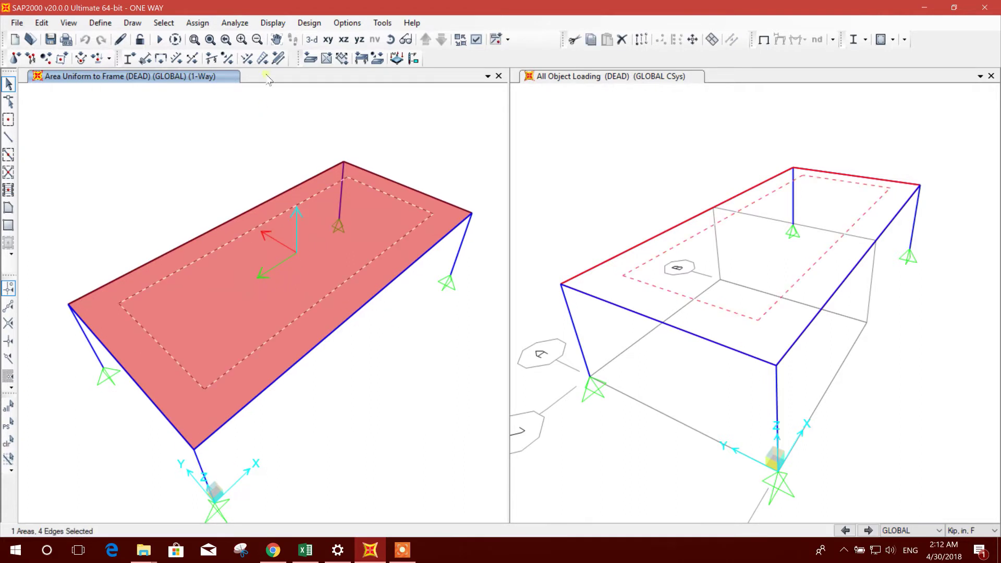
click(298, 249)
click(313, 270)
click(314, 270)
click(313, 270)
click(197, 23)
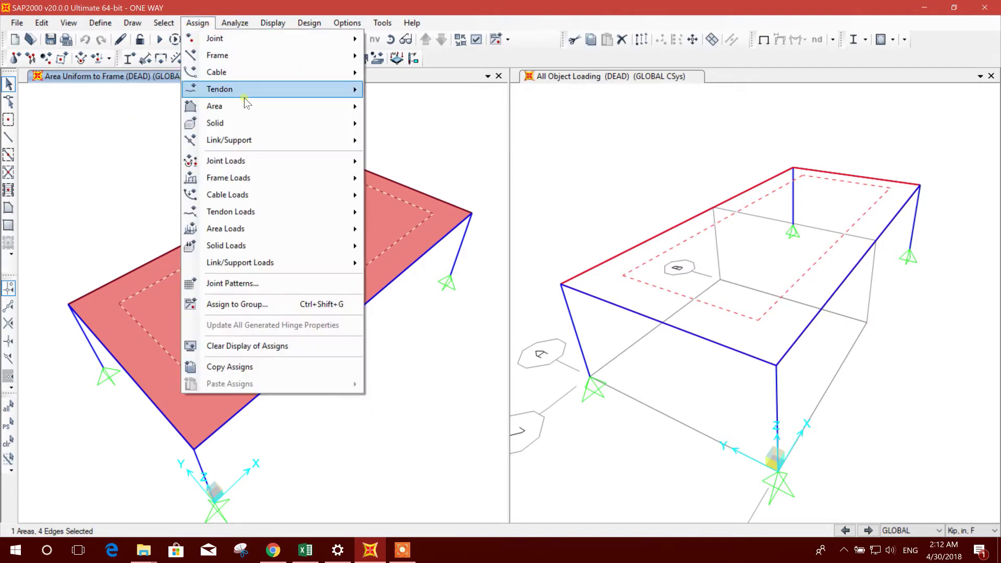
mouse_move(238, 108)
click(412, 178)
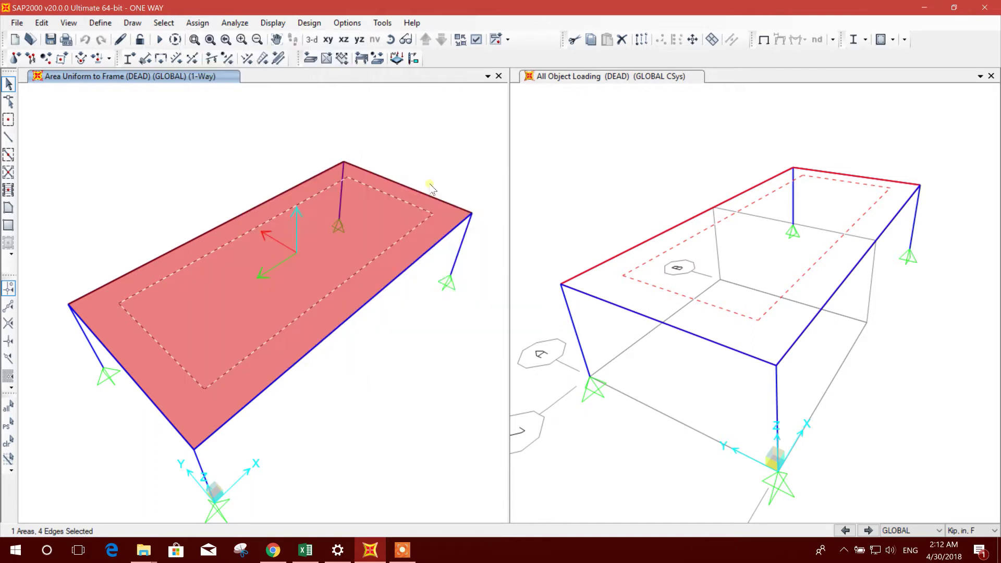
drag(460, 151, 675, 148)
drag(746, 247, 608, 252)
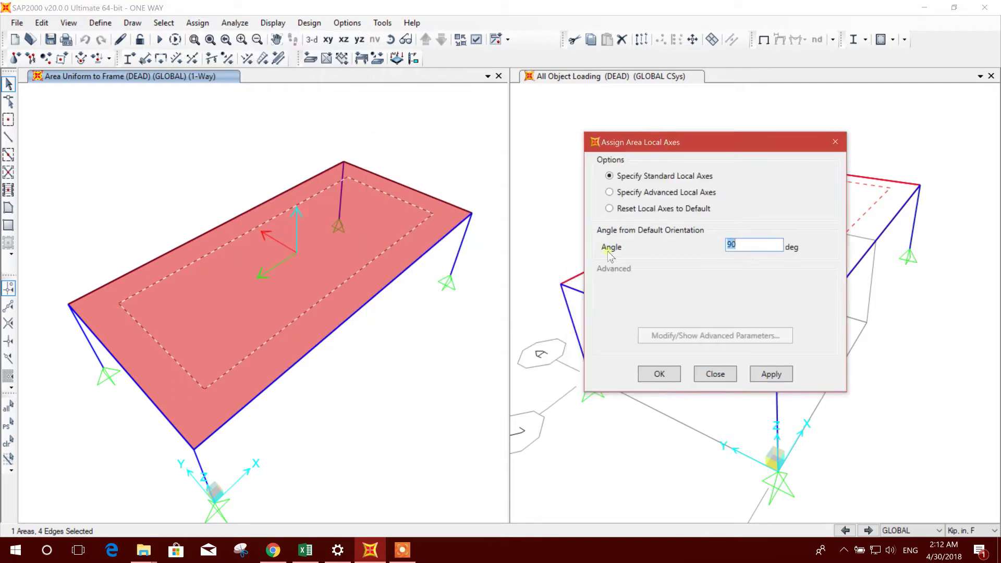
text(0)
click(770, 374)
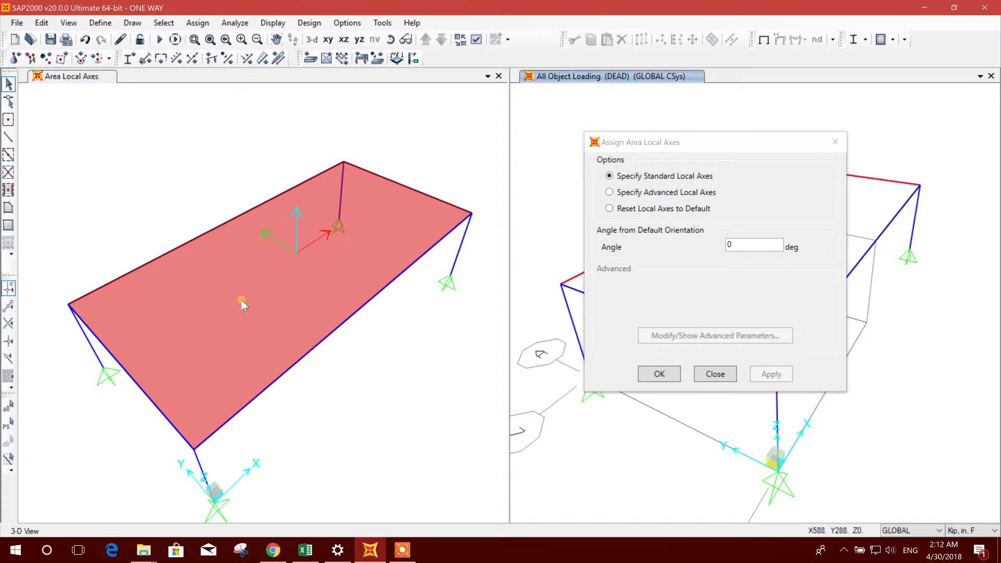
middle_drag(303, 246, 294, 270)
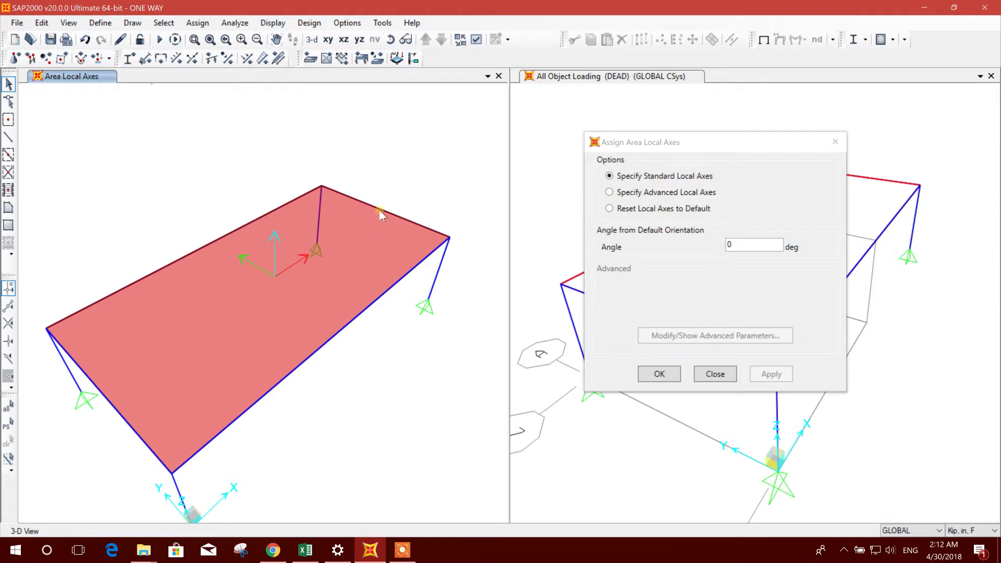
click(104, 395)
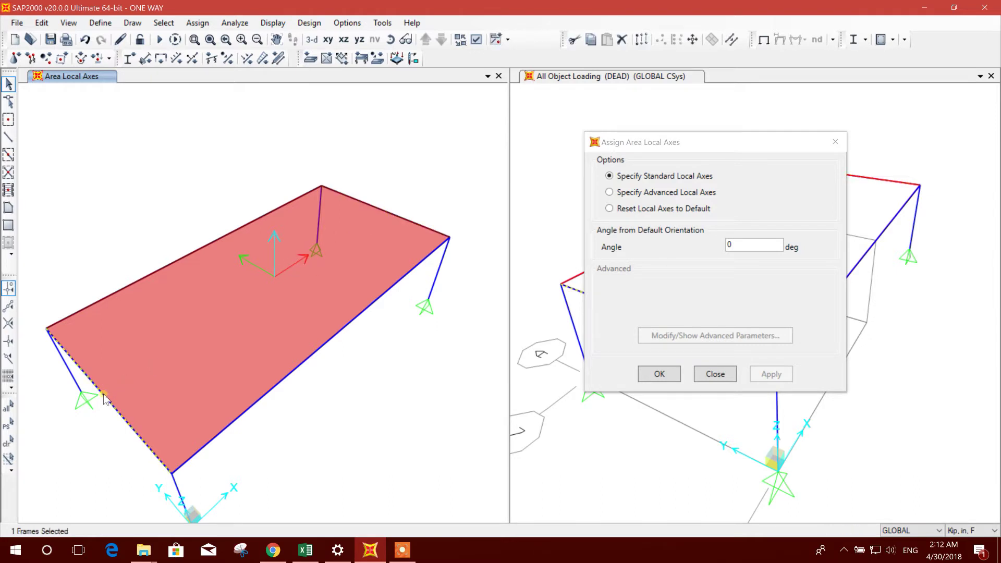
click(104, 396)
middle_drag(397, 232, 408, 217)
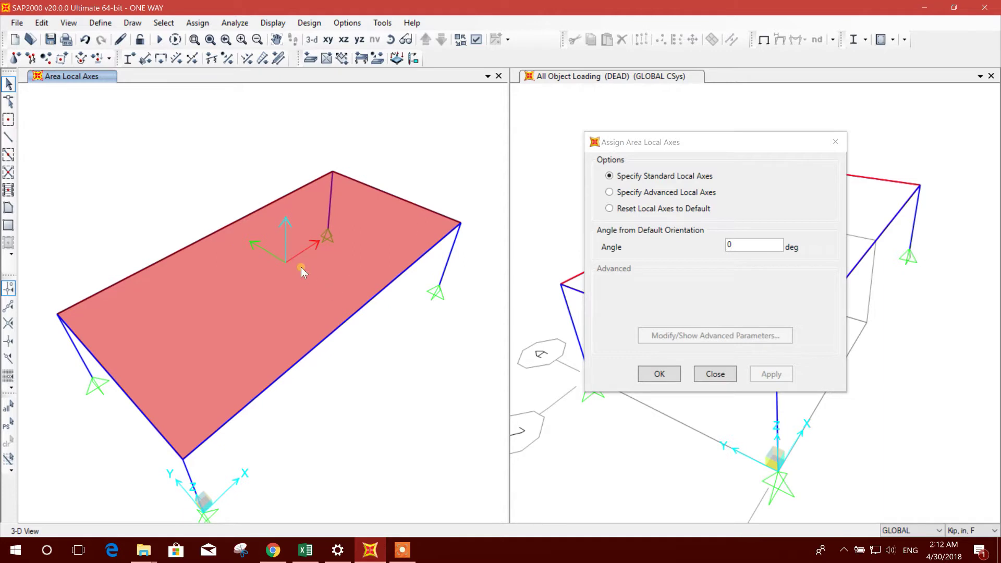
middle_drag(301, 267, 308, 233)
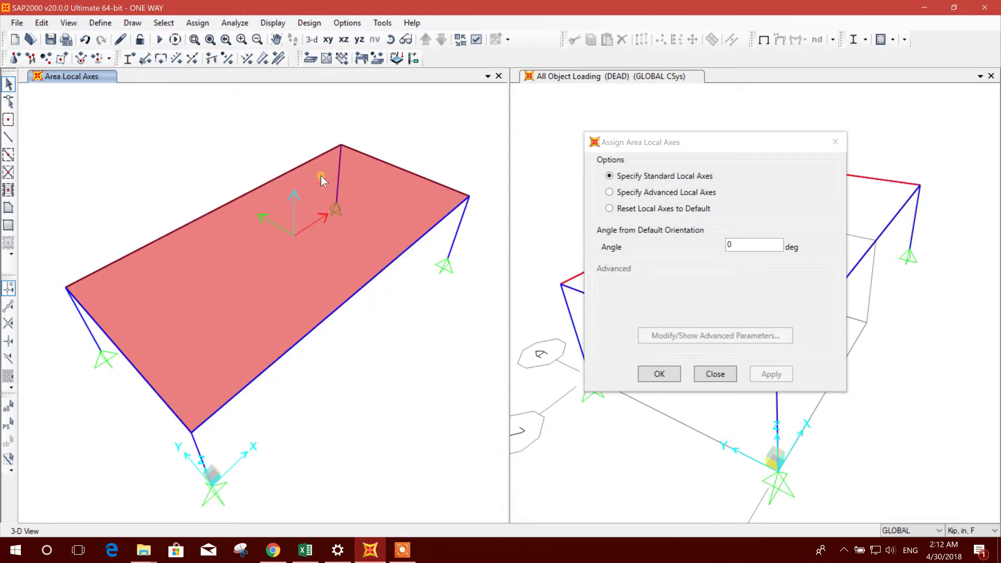
middle_drag(309, 276, 301, 294)
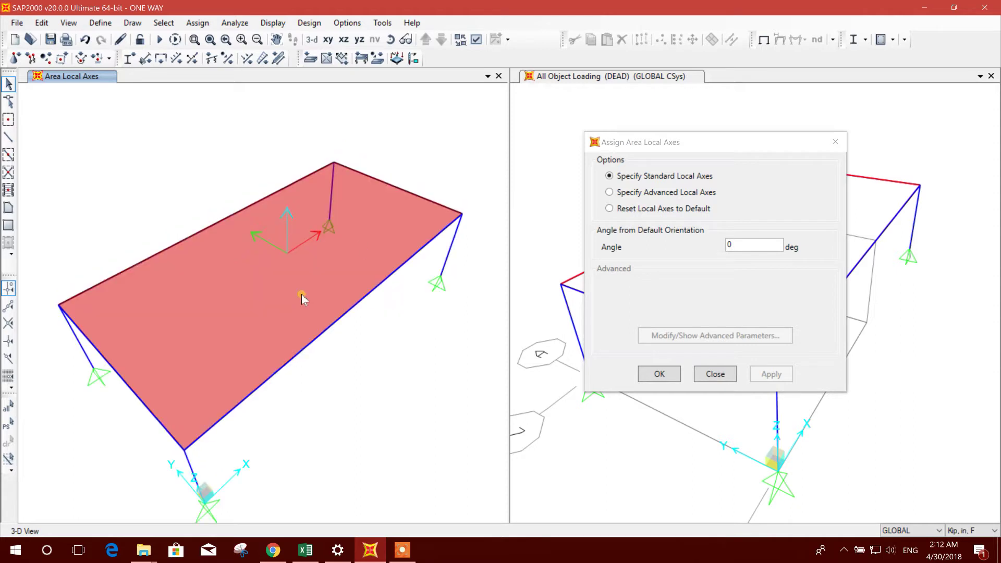
Assign the slab area's standard local axes an angle of 90 degrees from the default orientation.
click(660, 132)
drag(661, 144, 624, 112)
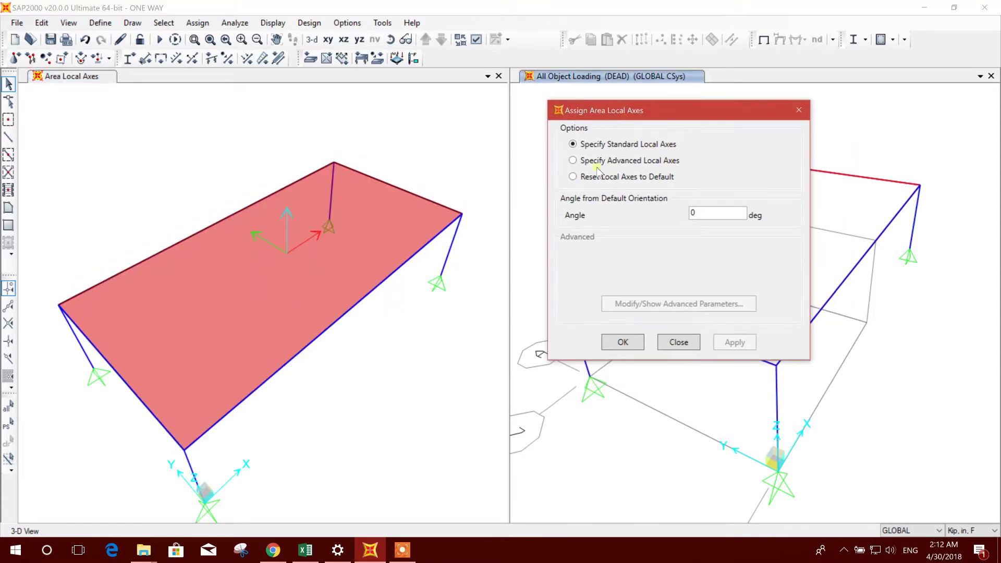
double_click(690, 212)
click(412, 263)
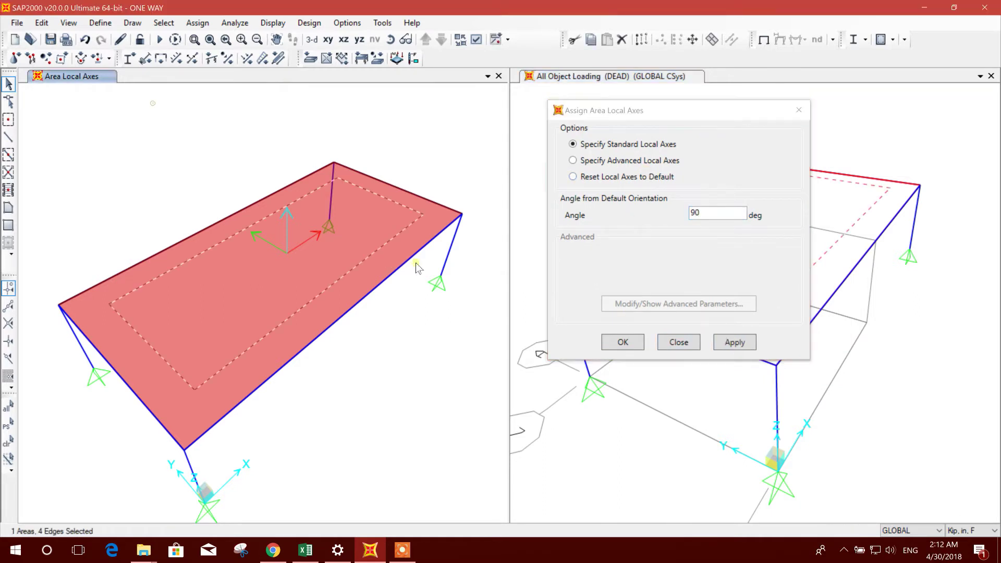
click(734, 342)
click(678, 342)
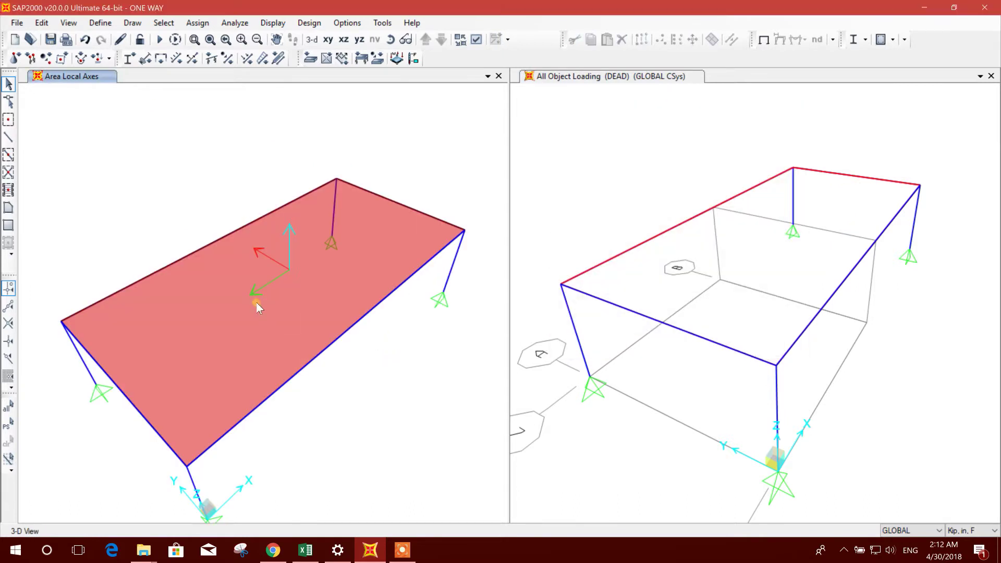
Select the slab area in the local axes view.
middle_drag(338, 391, 341, 354)
middle_drag(299, 252, 284, 242)
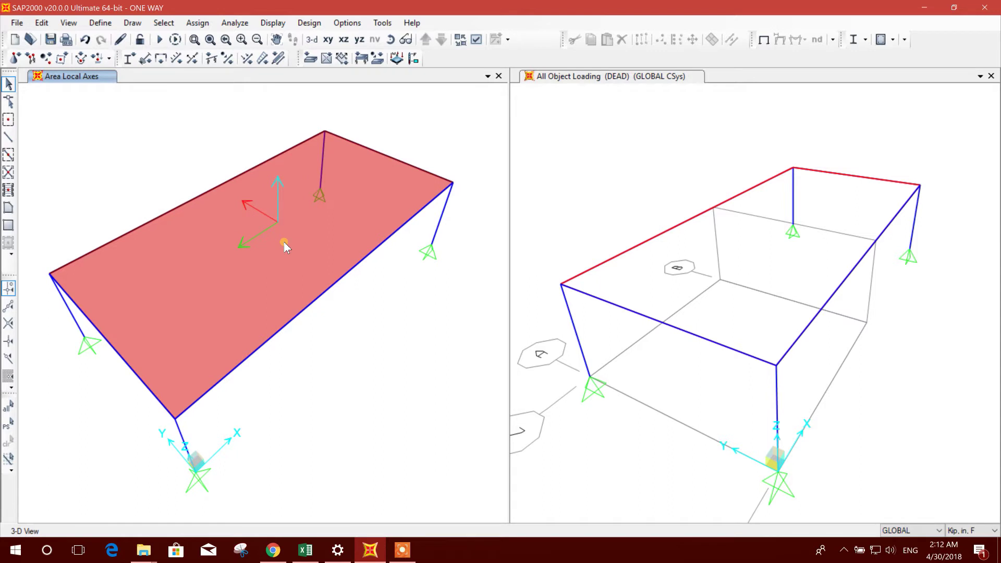
middle_drag(351, 299, 354, 342)
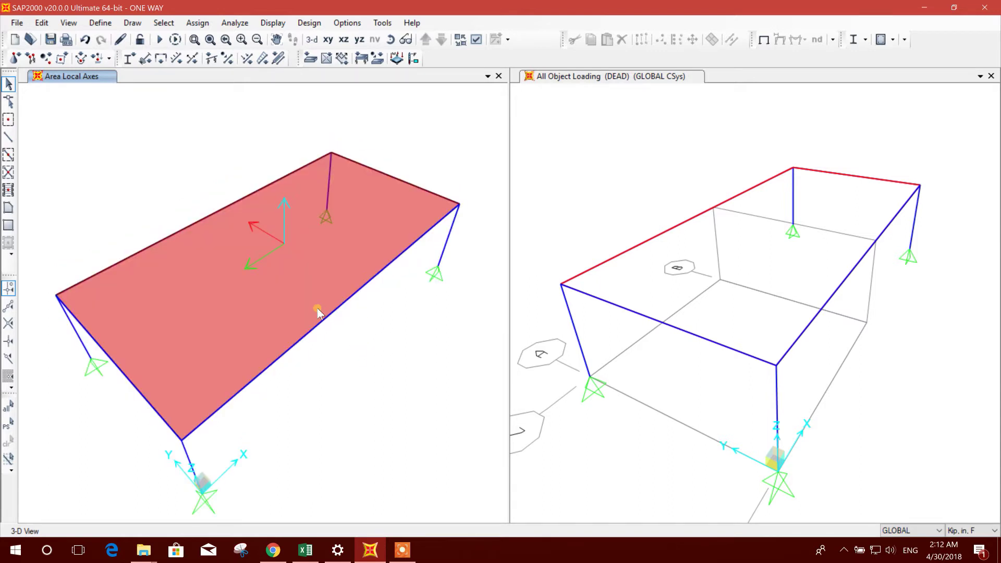
click(281, 273)
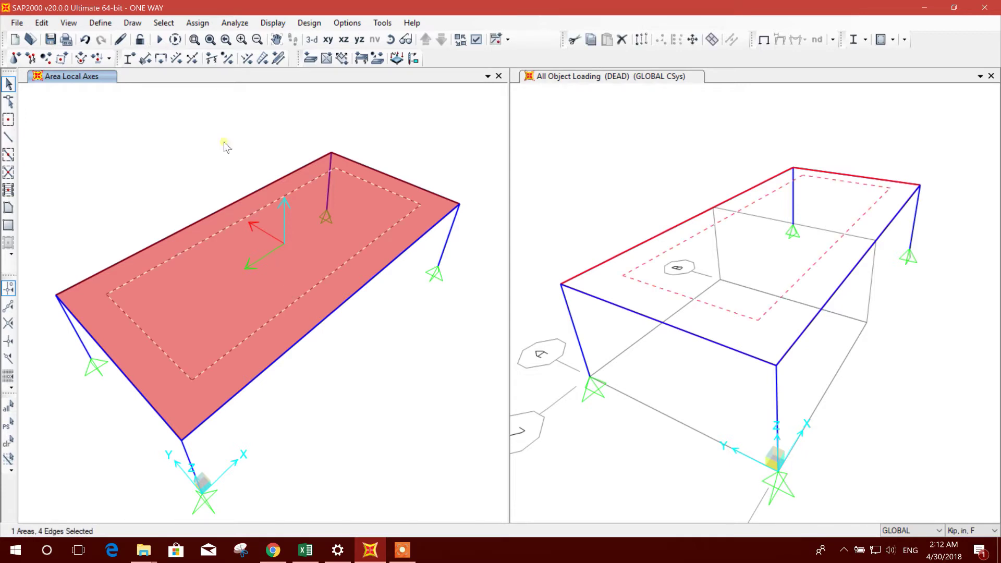
click(272, 23)
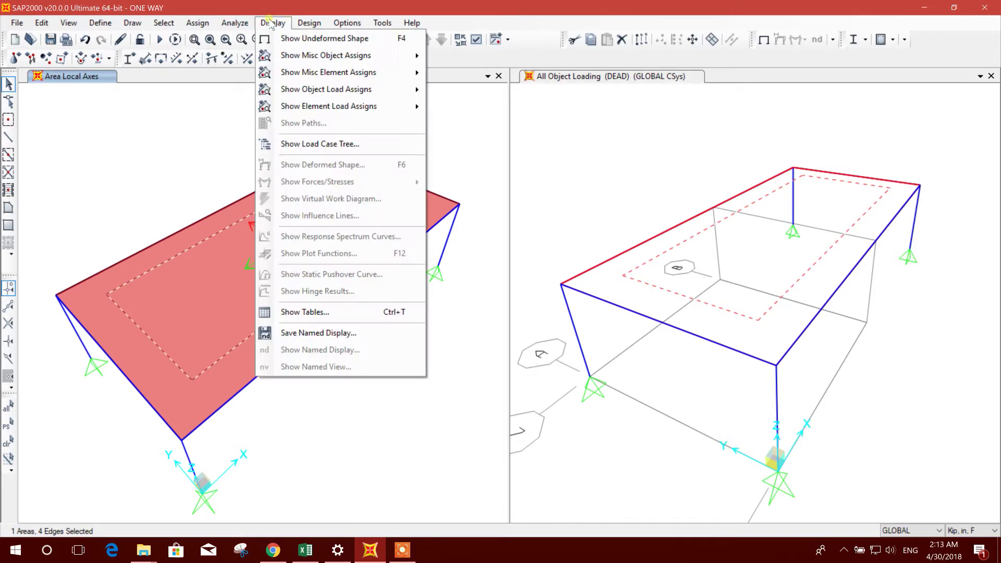
click(202, 23)
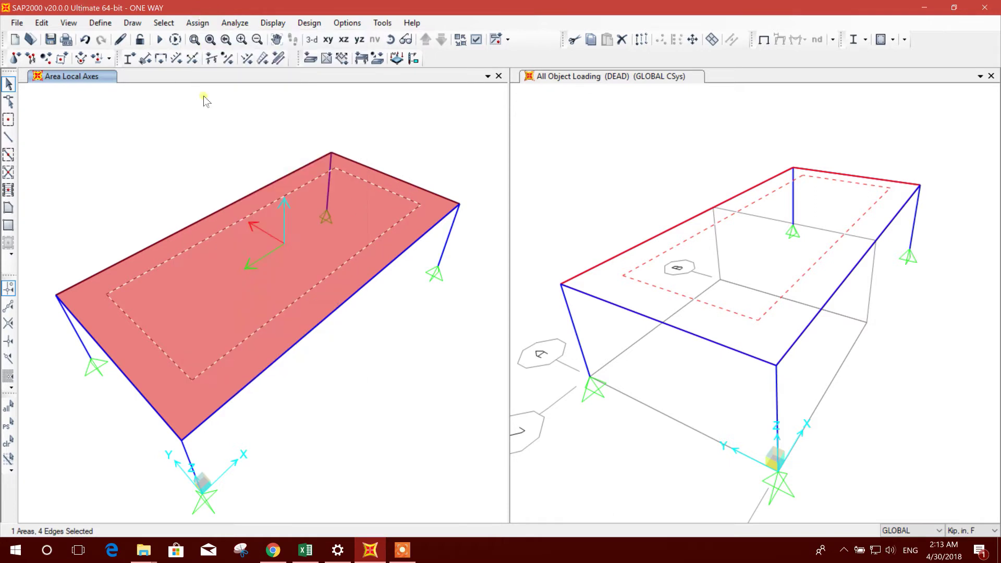
click(198, 23)
mouse_move(253, 111)
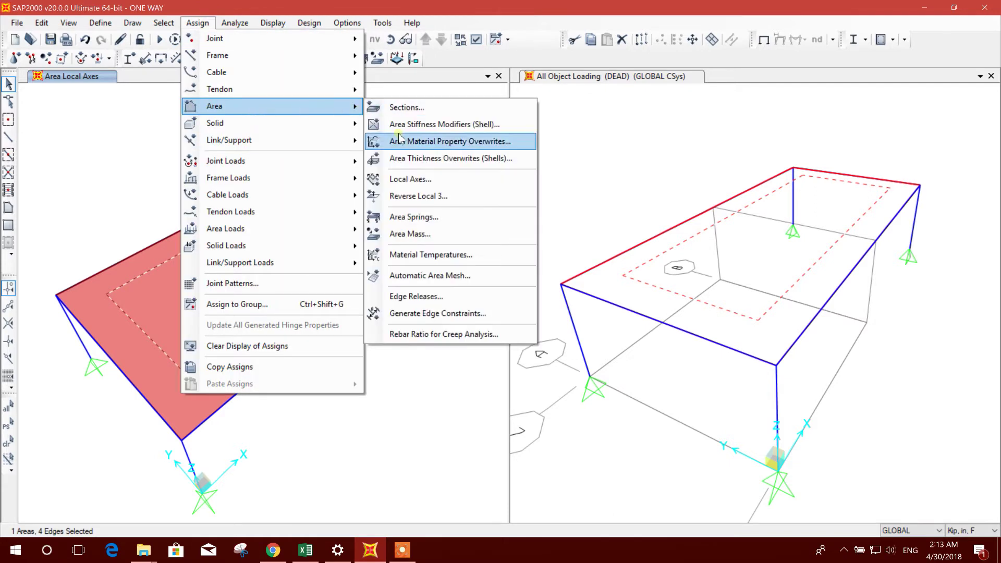
mouse_move(321, 228)
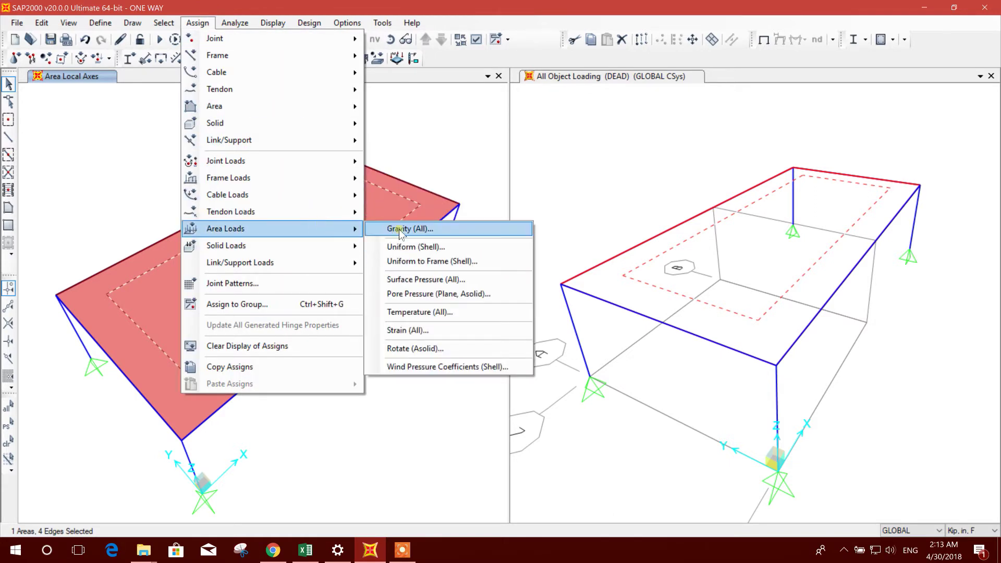
click(456, 266)
drag(498, 135, 703, 107)
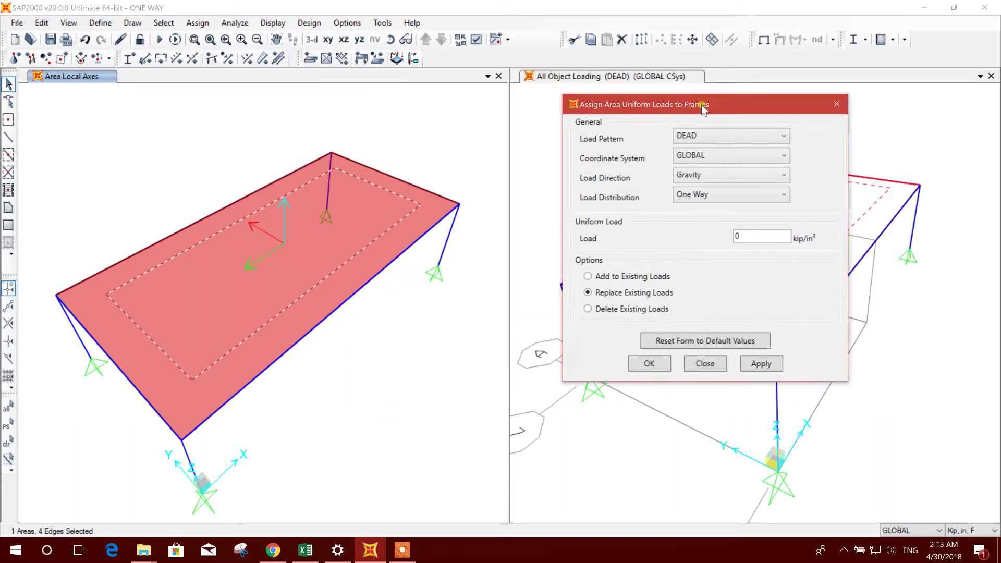
double_click(759, 238)
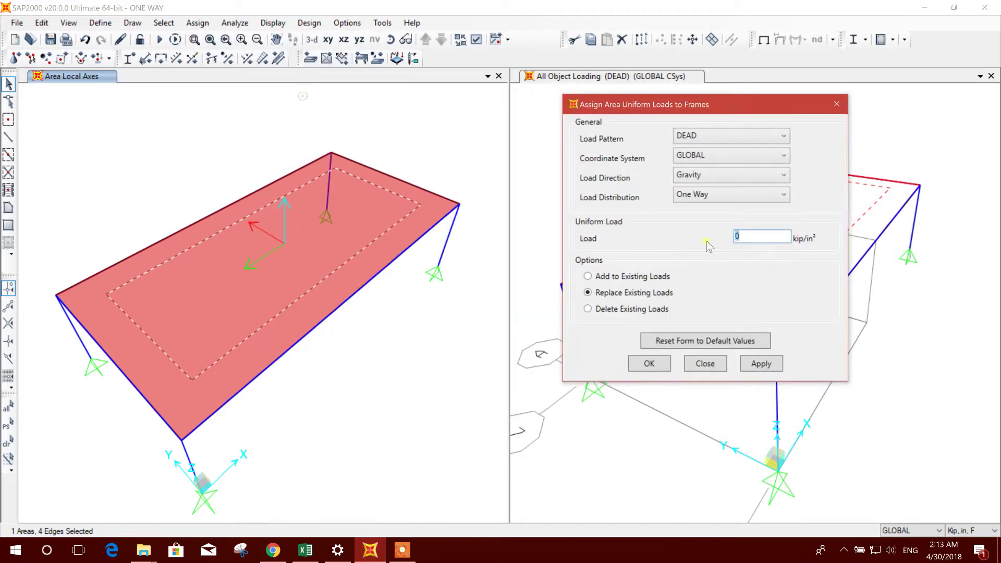
click(710, 198)
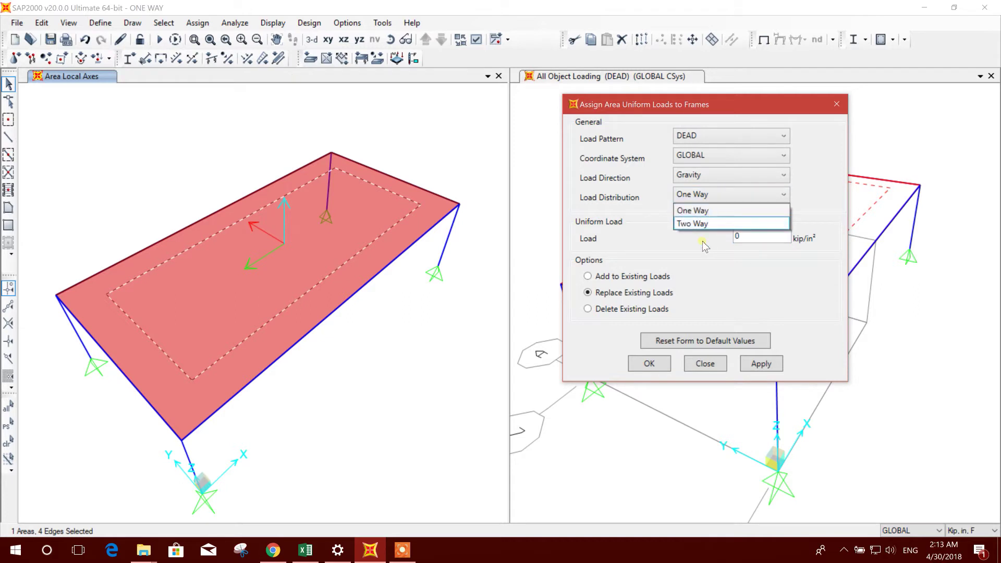
click(711, 213)
click(750, 236)
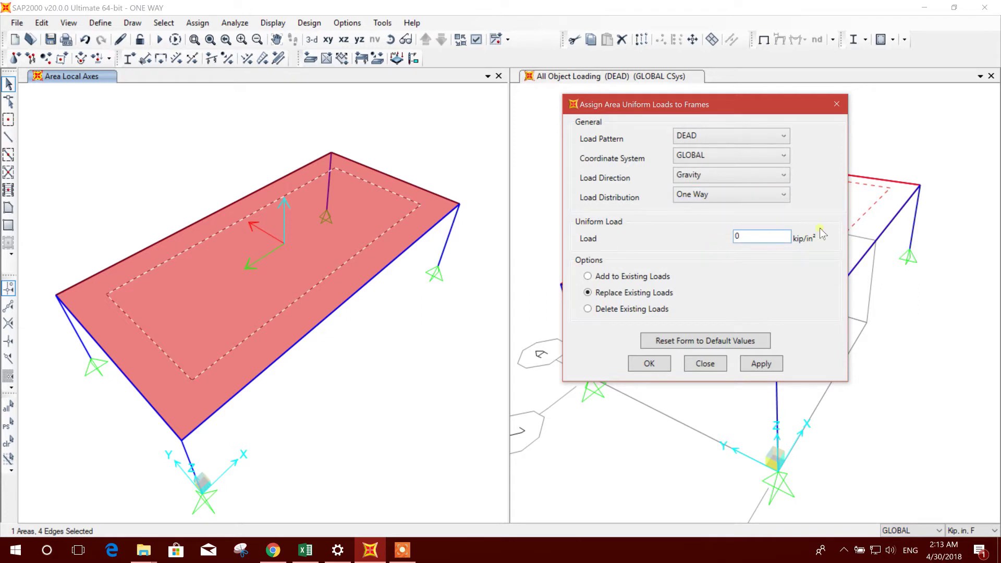
click(838, 104)
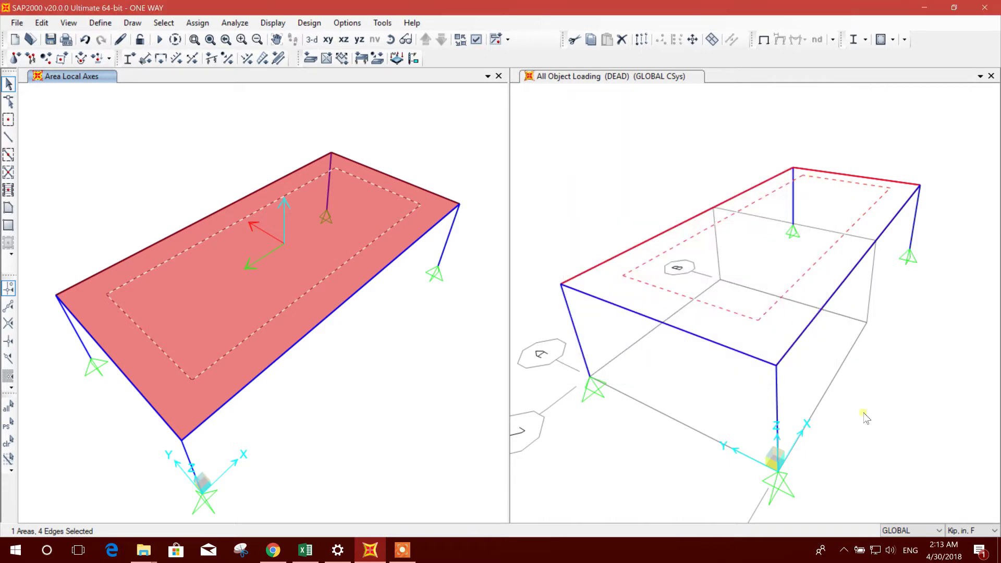
Switch the units to KN, m, C and assign the slab a one-way uniform-to-frame gravity load of 2 kN/m² for the DEAD pattern.
click(971, 530)
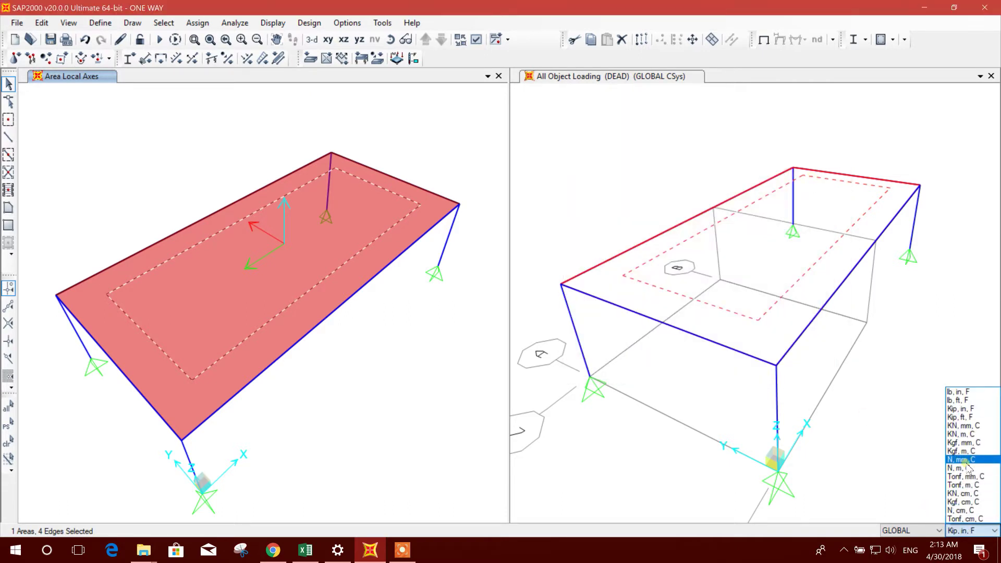
click(969, 434)
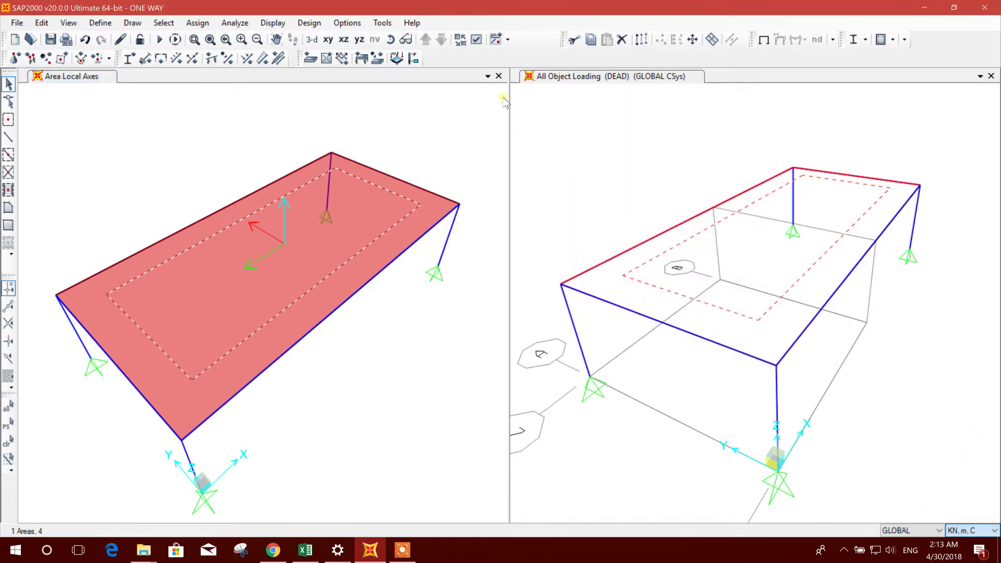
click(198, 22)
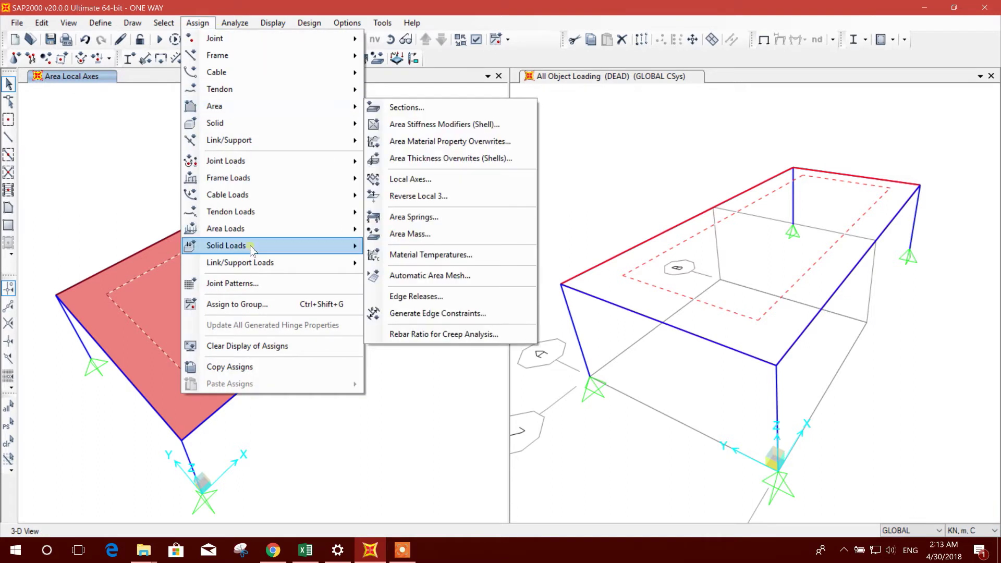
mouse_move(253, 229)
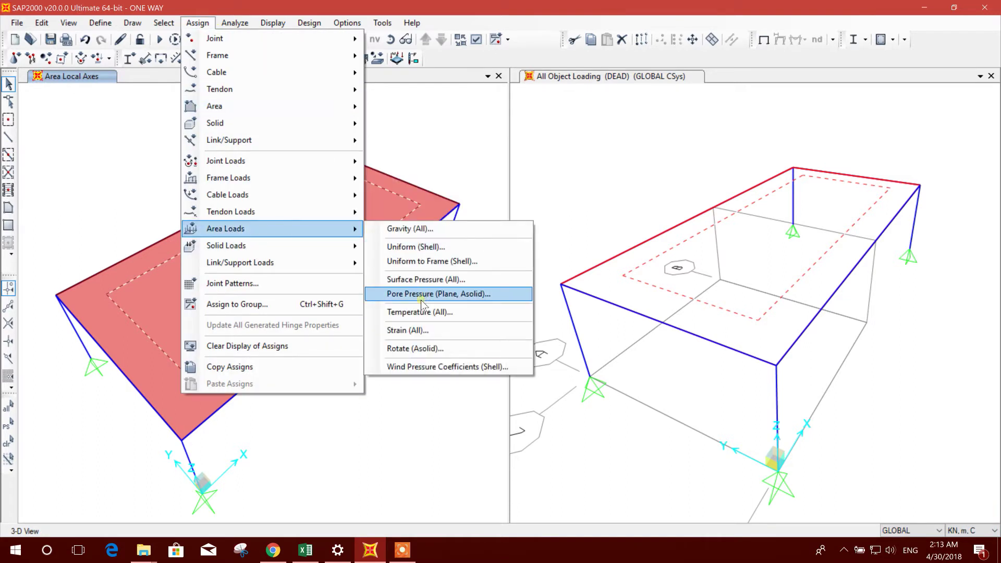
click(433, 261)
drag(500, 137, 697, 143)
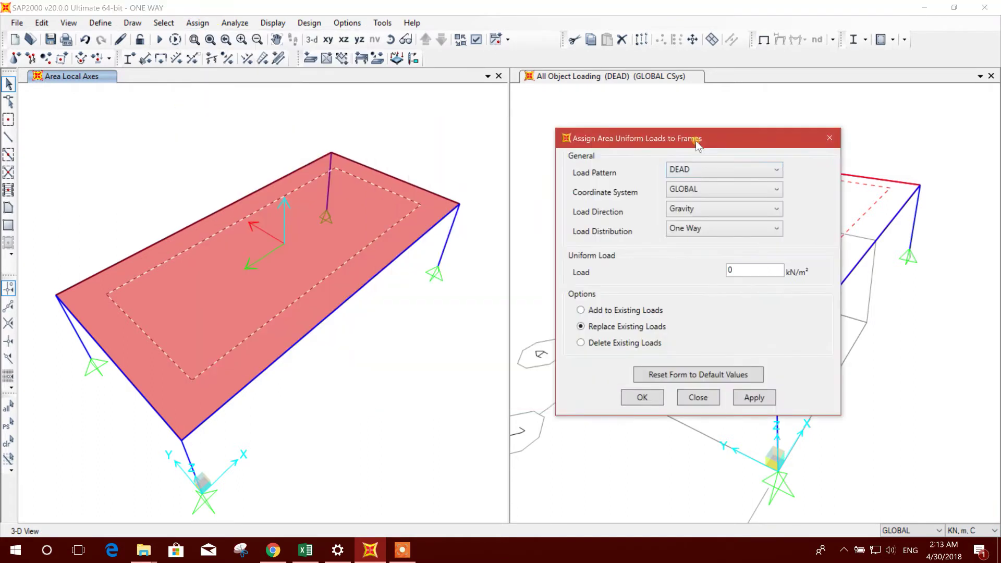
double_click(746, 270)
click(759, 399)
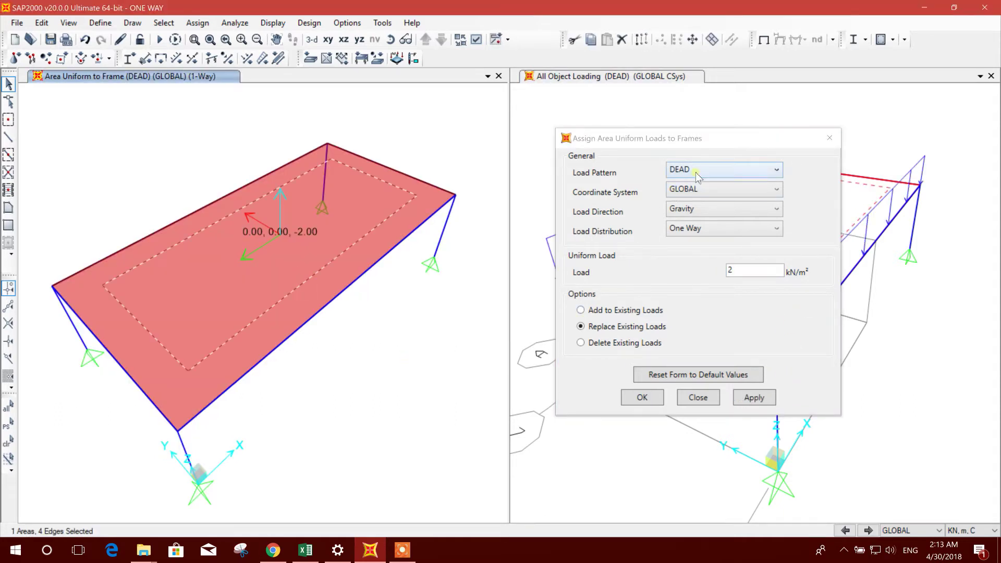
click(704, 399)
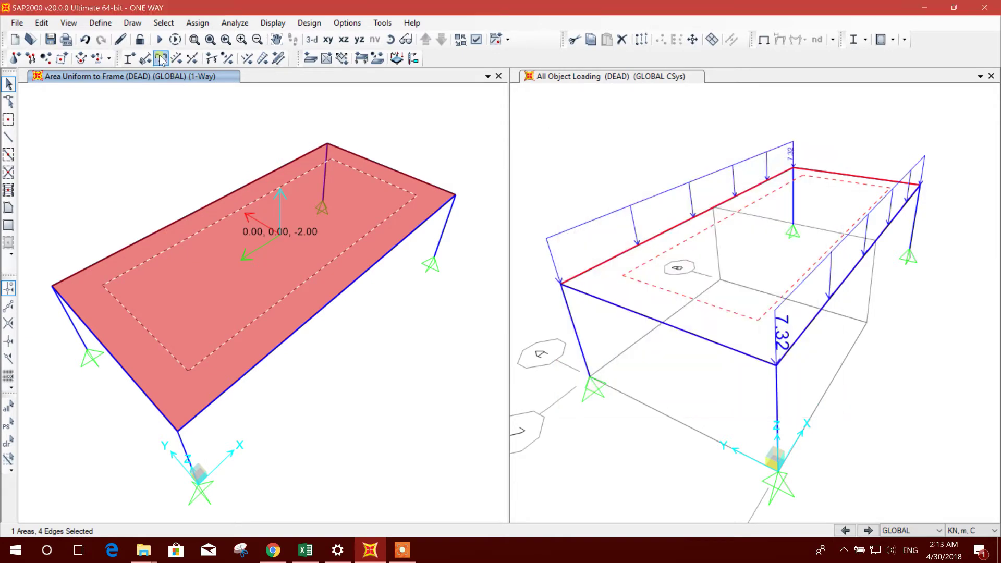
Define a new load pattern named LIVE with type Live.
click(100, 22)
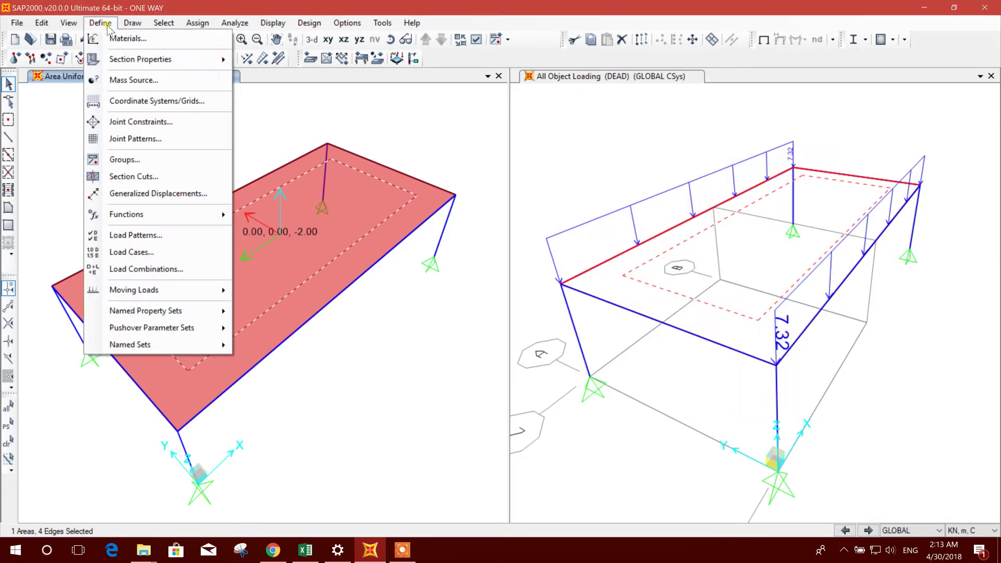
click(143, 235)
drag(315, 250, 227, 249)
text(l)
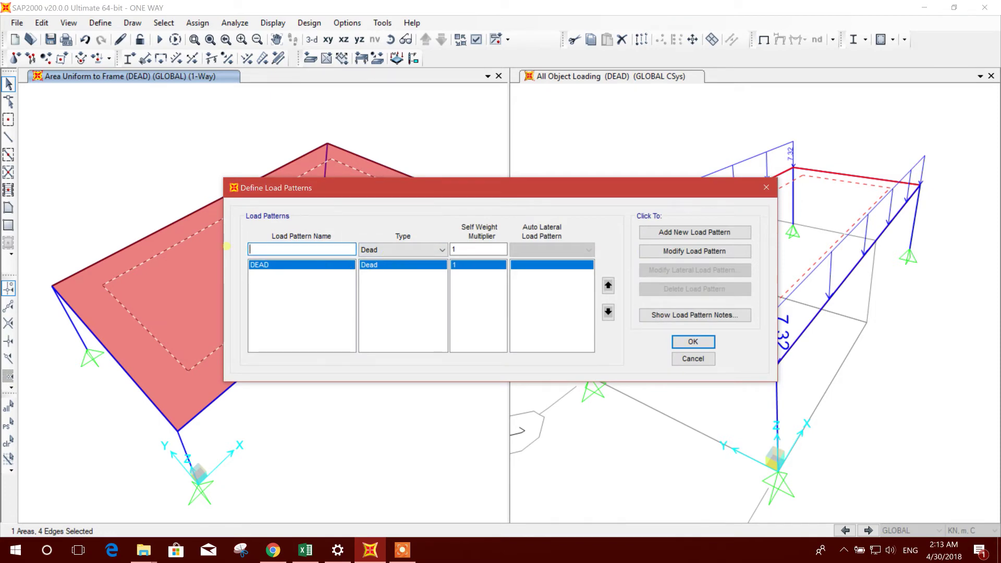
click(389, 250)
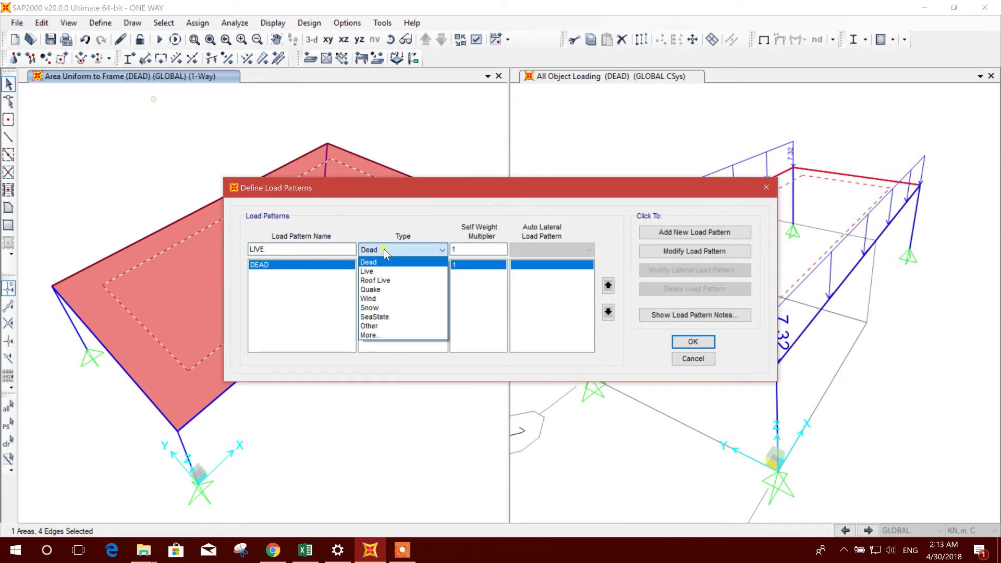
click(389, 272)
click(695, 232)
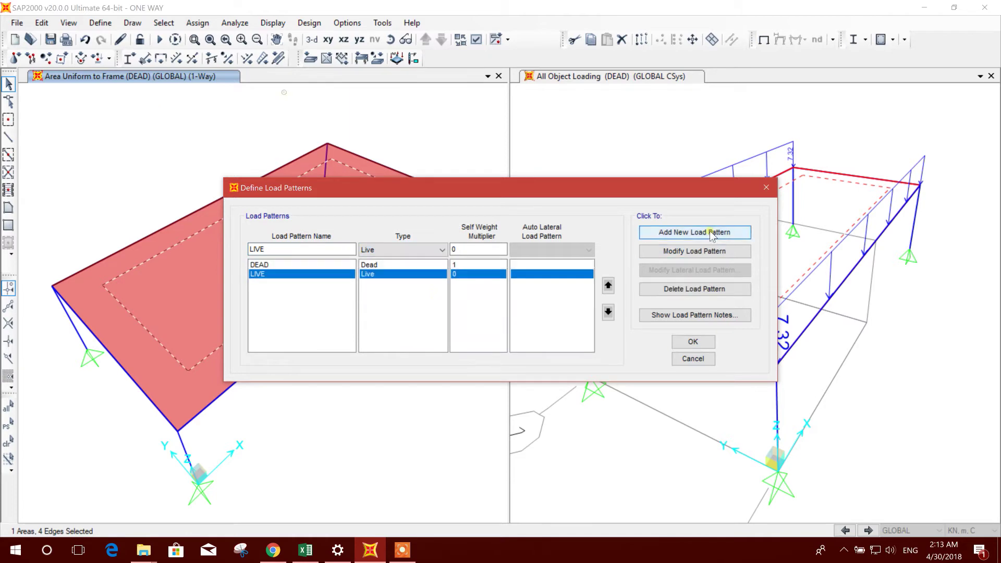
click(693, 342)
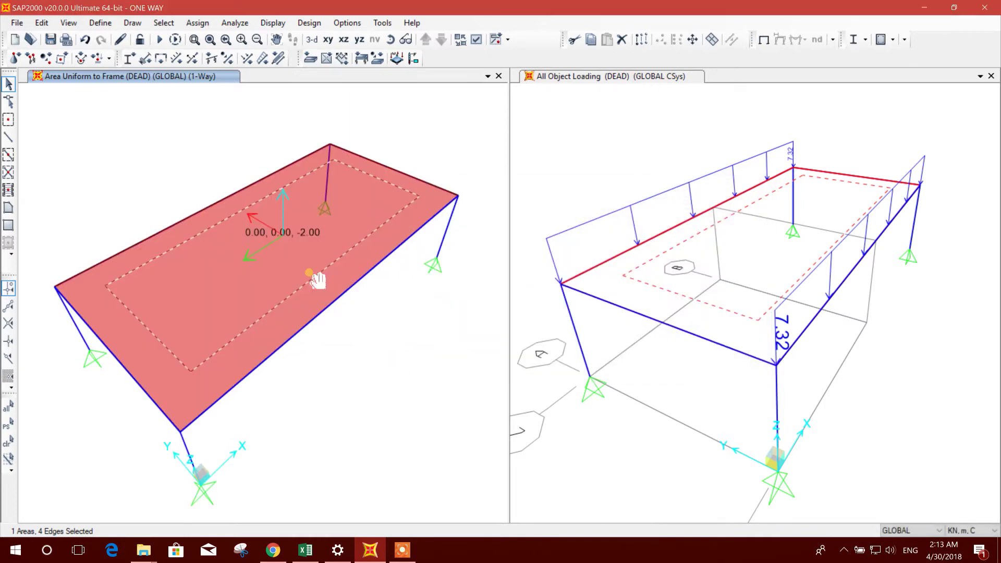
Assign the slab a one-way uniform-to-frame gravity load of 3 kN/m² for the LIVE pattern.
click(197, 23)
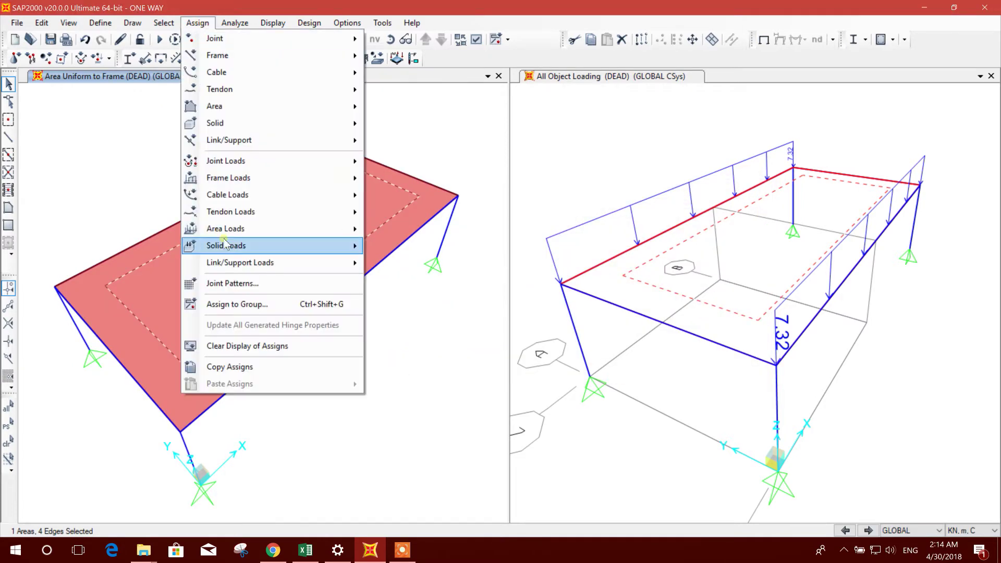
mouse_move(230, 229)
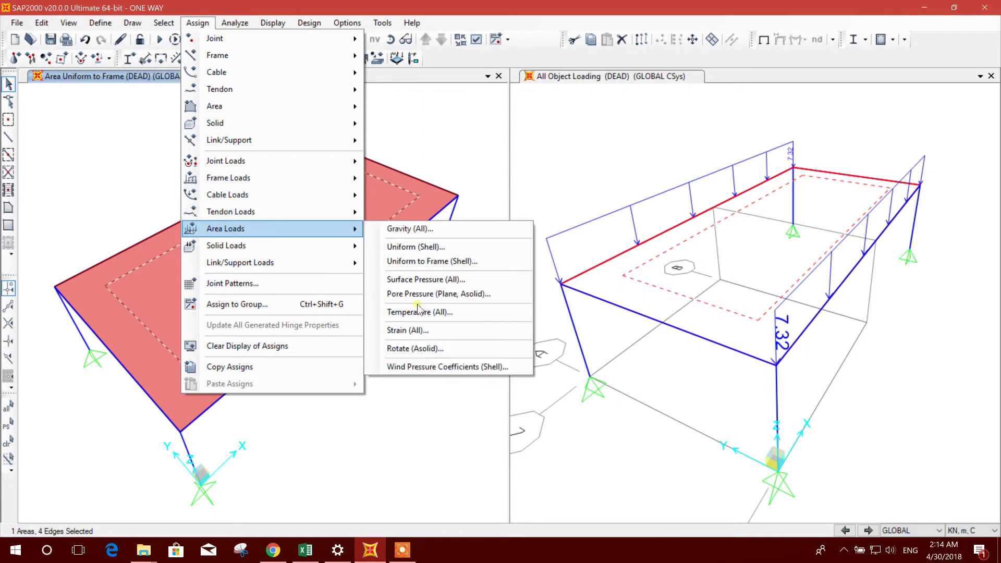
click(443, 263)
drag(516, 137, 662, 134)
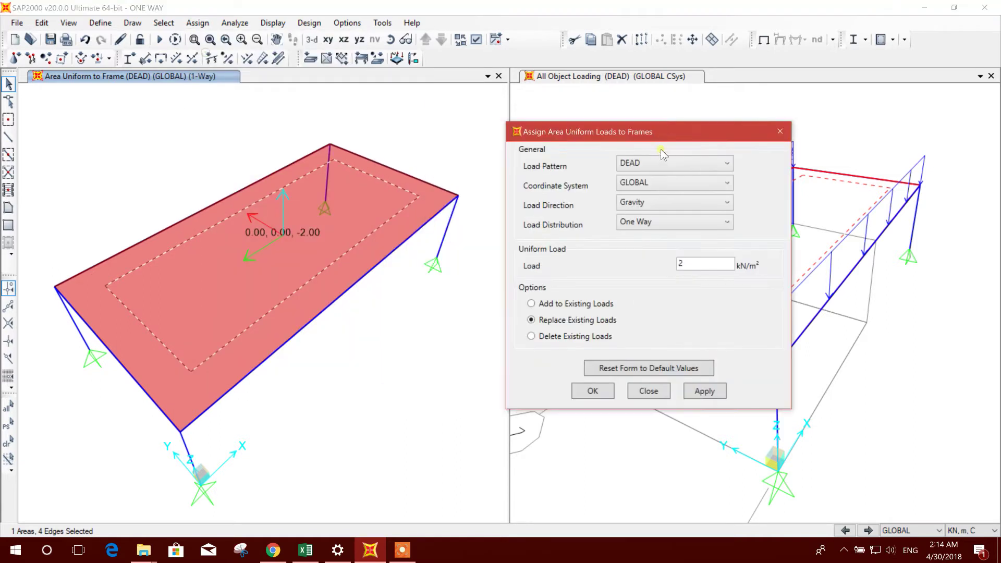
click(665, 163)
click(645, 192)
click(694, 392)
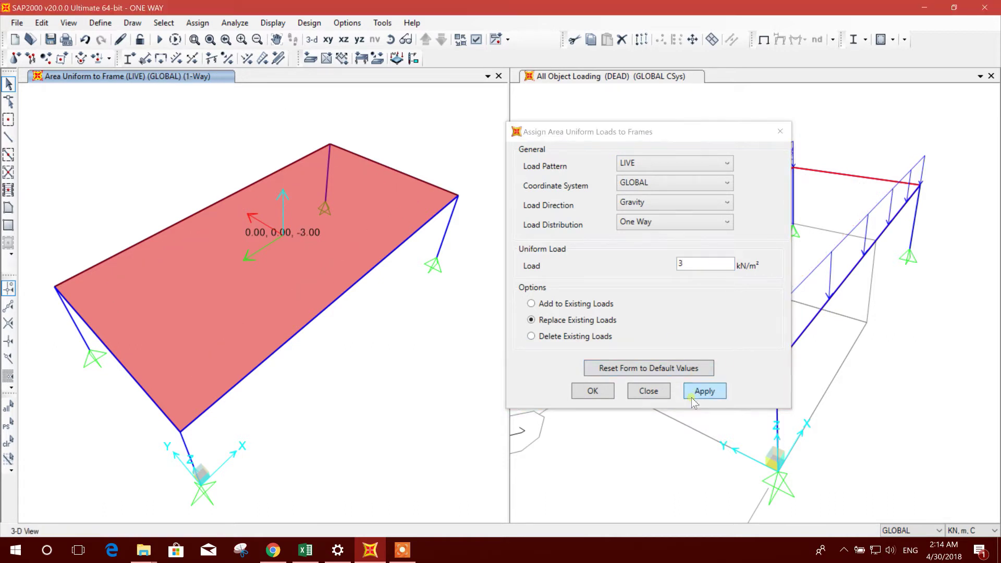
click(655, 395)
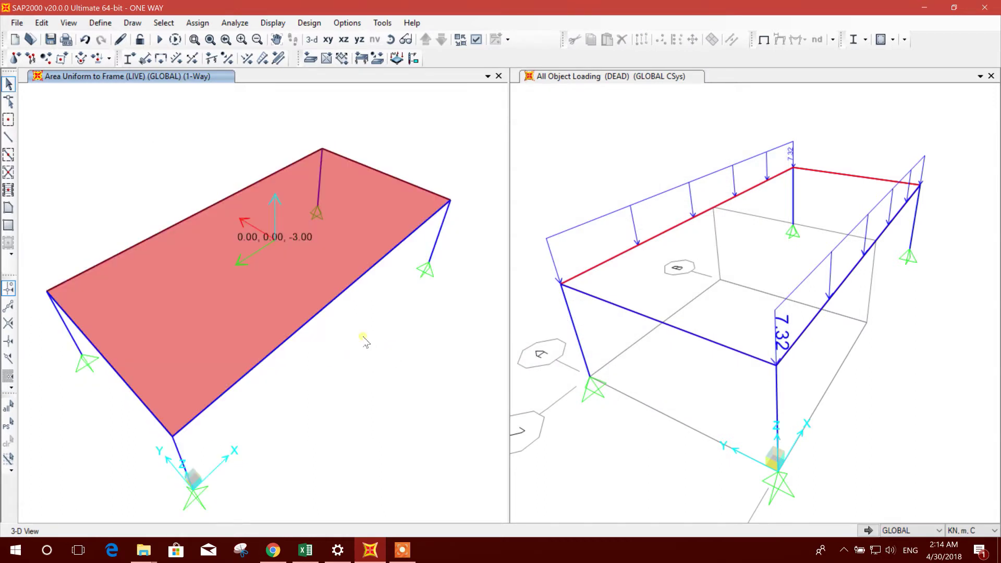
click(595, 176)
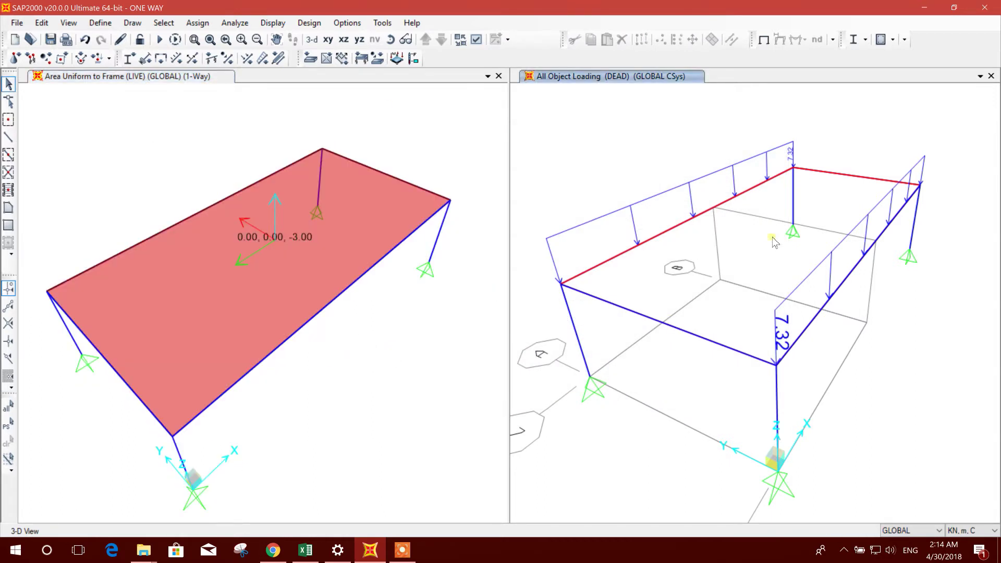
middle_drag(745, 217, 744, 208)
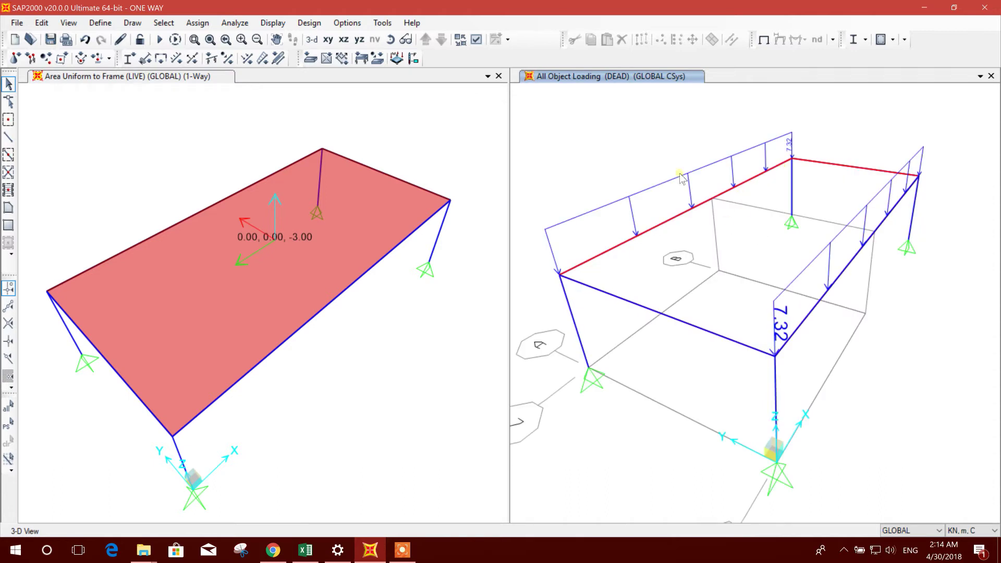
mouse_move(843, 306)
middle_down()
mouse_move(849, 328)
mouse_move(829, 333)
middle_up()
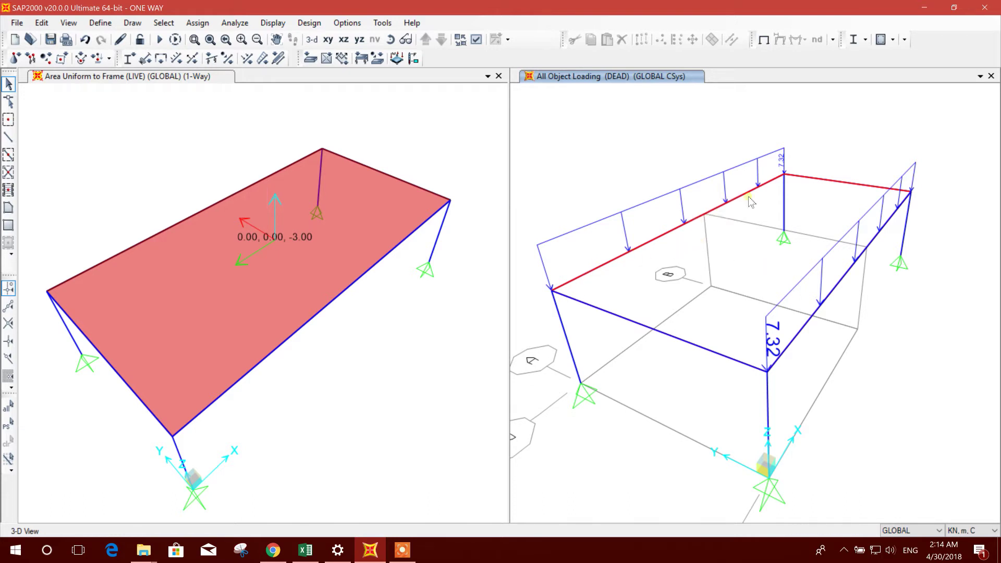
middle_drag(704, 257, 693, 236)
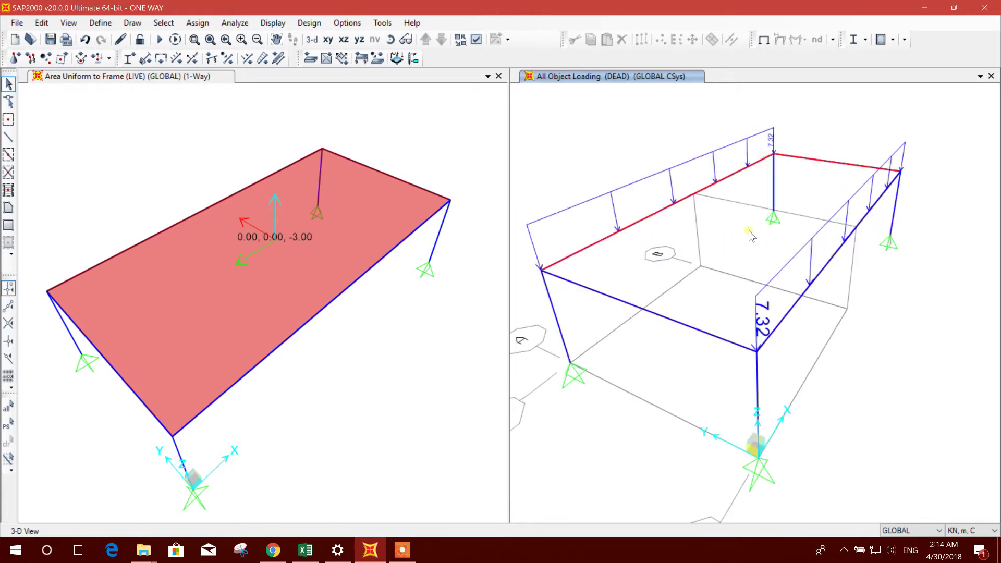
Review the load types available for each object type in the load assigns display by load pattern.
middle_drag(868, 312, 873, 309)
middle_drag(733, 197, 733, 205)
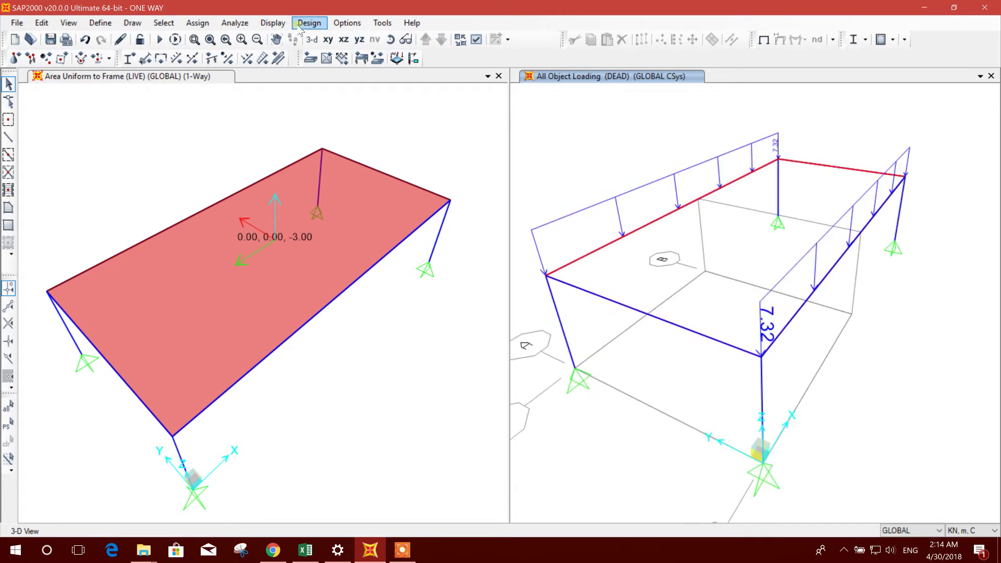
click(273, 23)
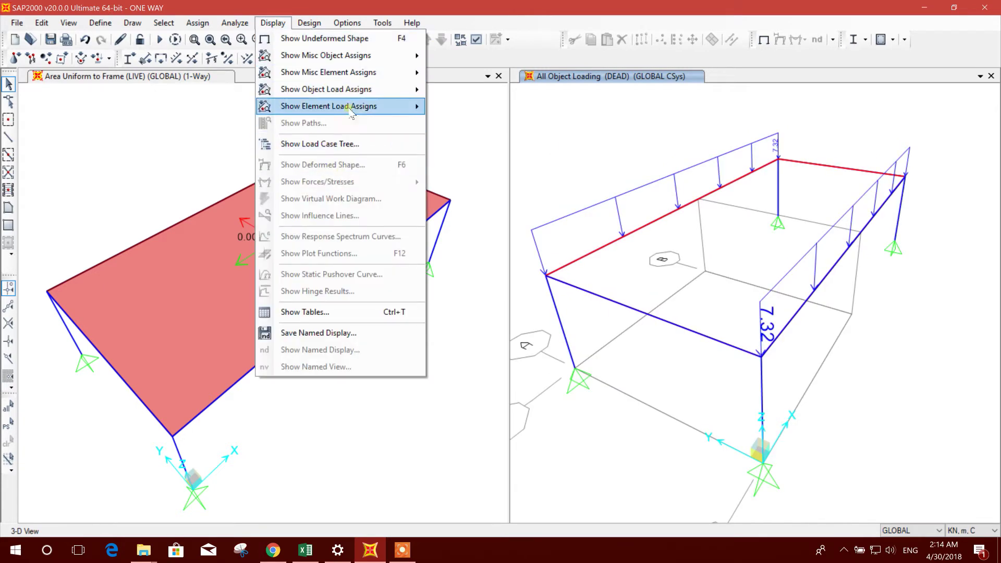
mouse_move(356, 94)
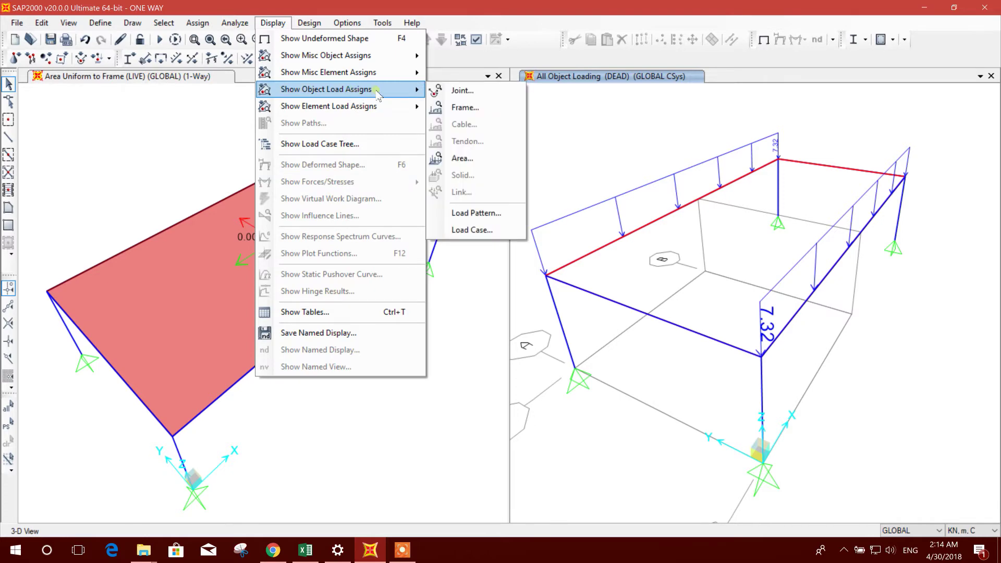
click(475, 212)
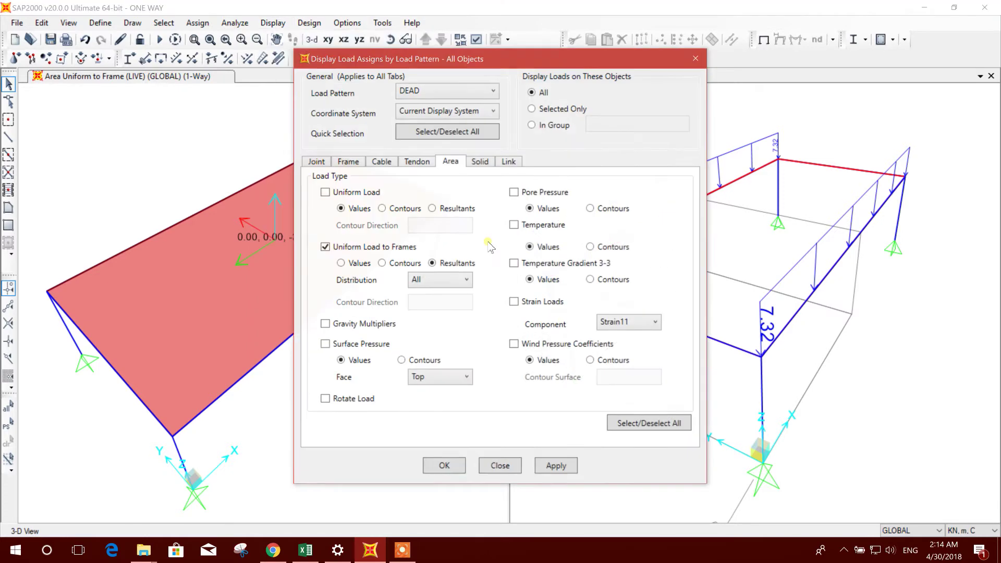
drag(469, 67, 719, 63)
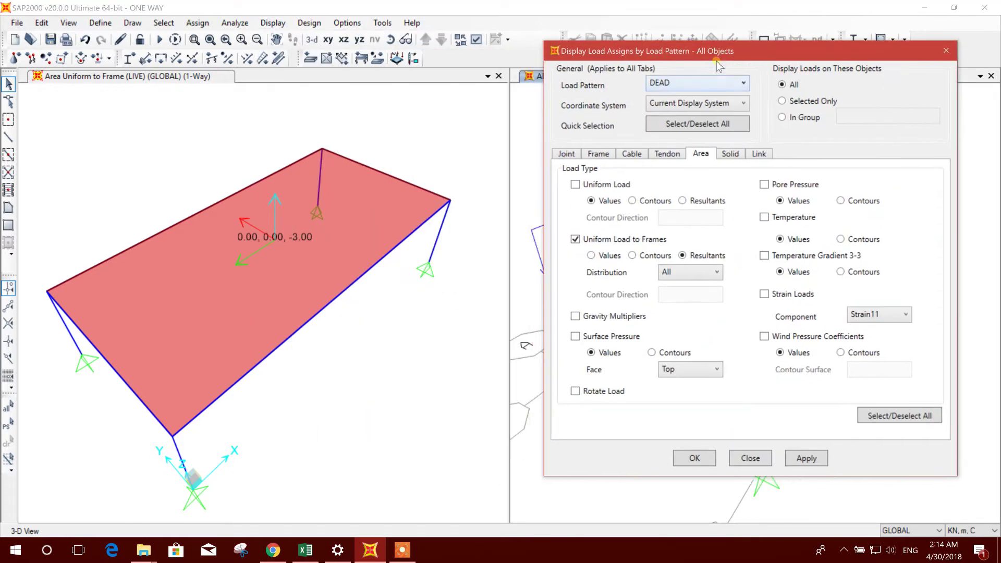
click(572, 158)
click(602, 158)
click(632, 158)
click(664, 158)
click(703, 158)
click(735, 157)
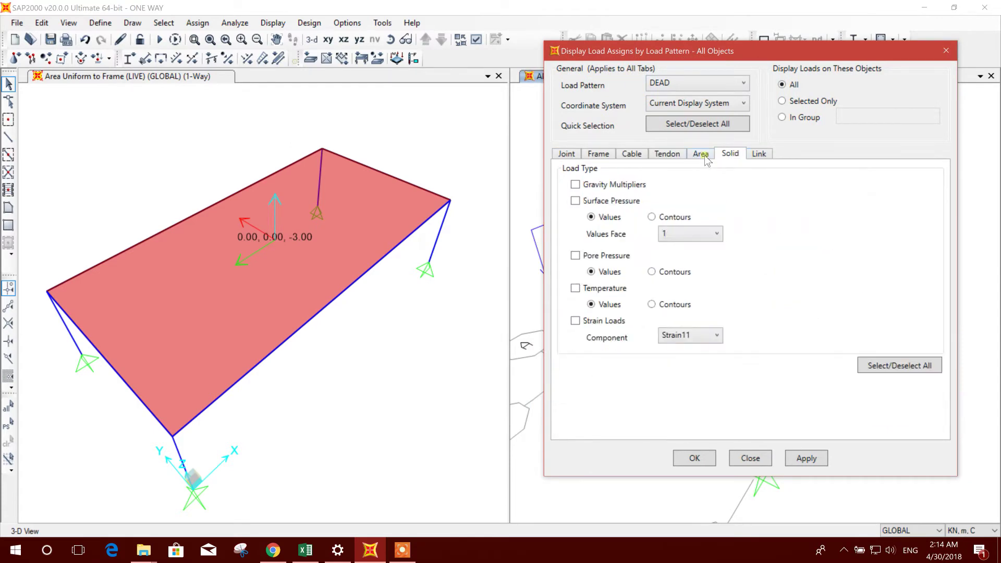
click(703, 156)
click(571, 158)
click(698, 155)
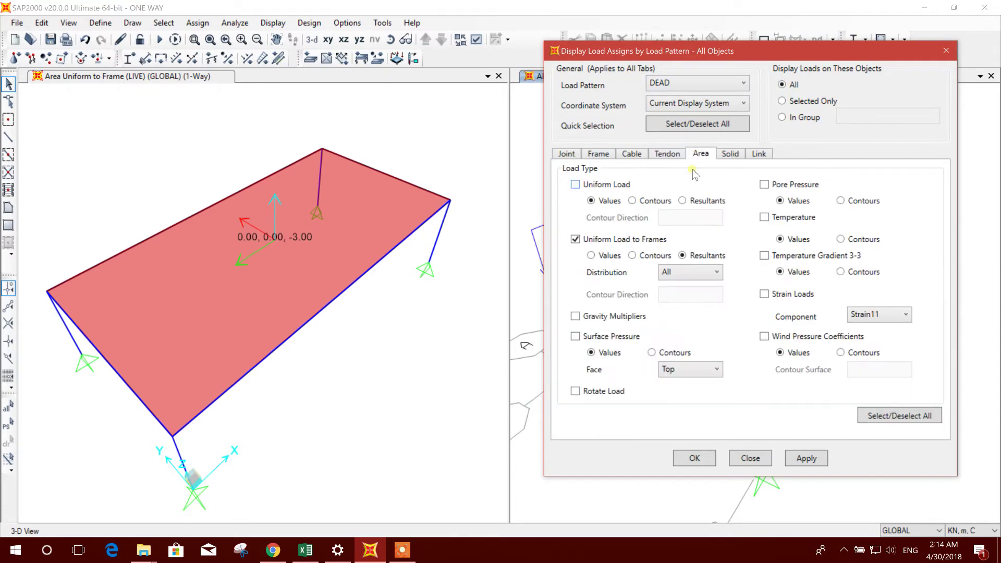
Display the DEAD load assigns for all objects with the area uniform loads to frames shown as resultants.
click(599, 239)
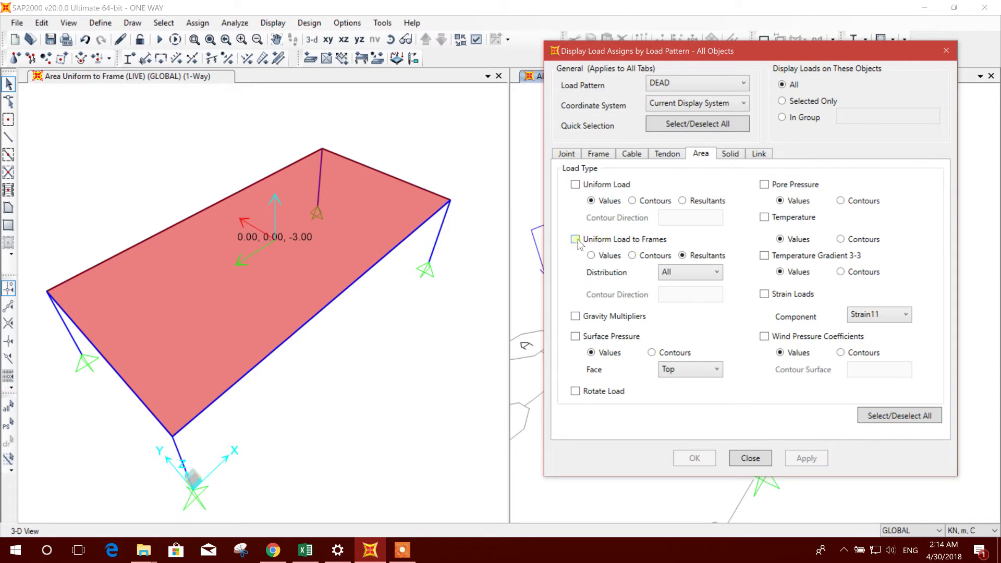
click(577, 241)
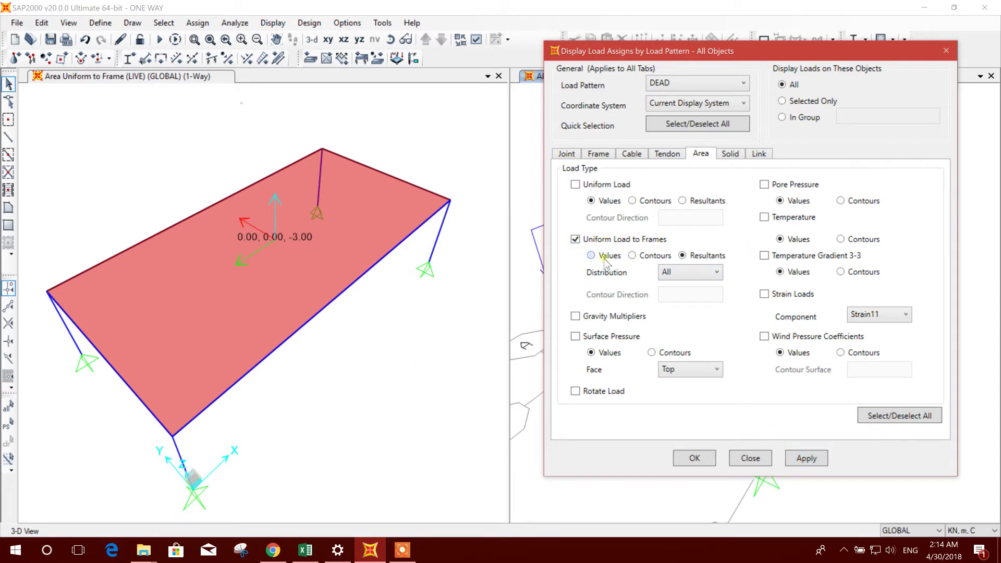
click(805, 459)
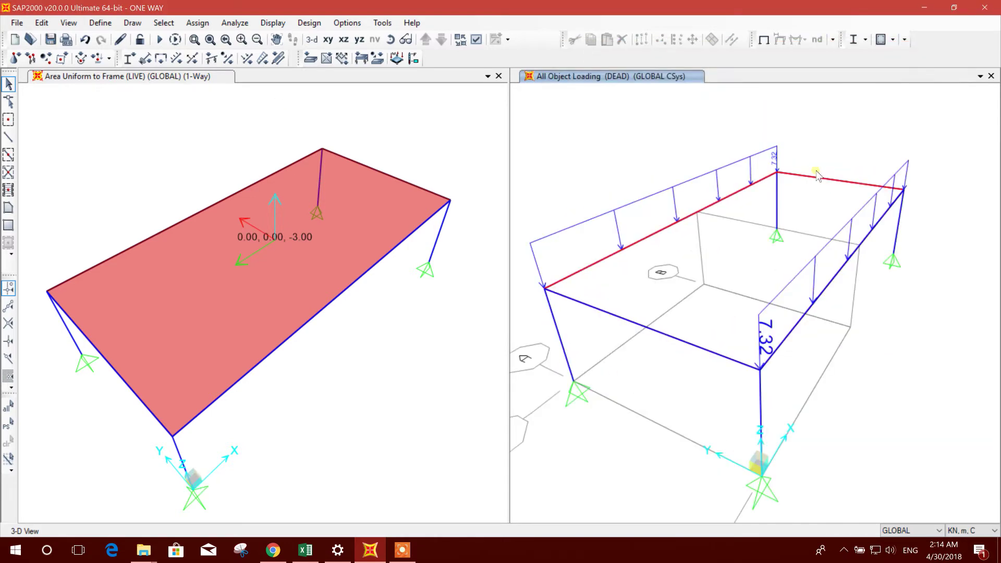
Examine how the DEAD slab load is distributed to the frame beams relative to the slab's local axes.
middle_drag(812, 360, 832, 342)
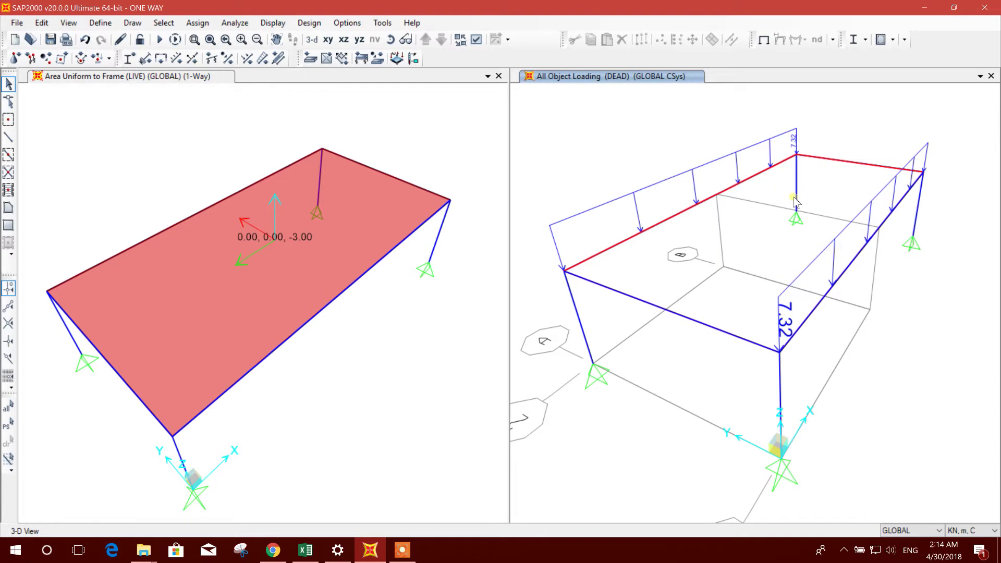
middle_drag(728, 250, 737, 242)
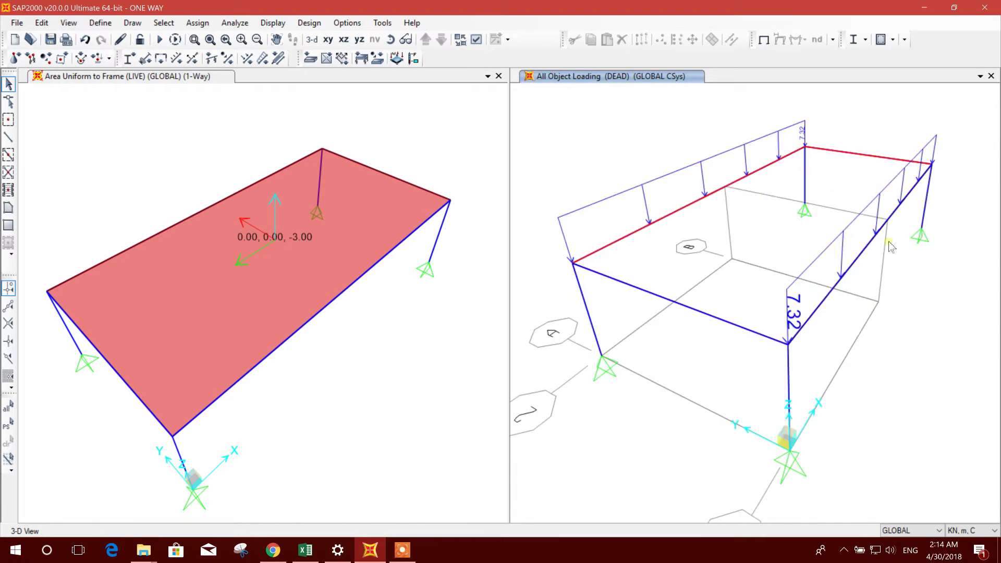
middle_drag(671, 303, 684, 291)
middle_drag(722, 243, 707, 268)
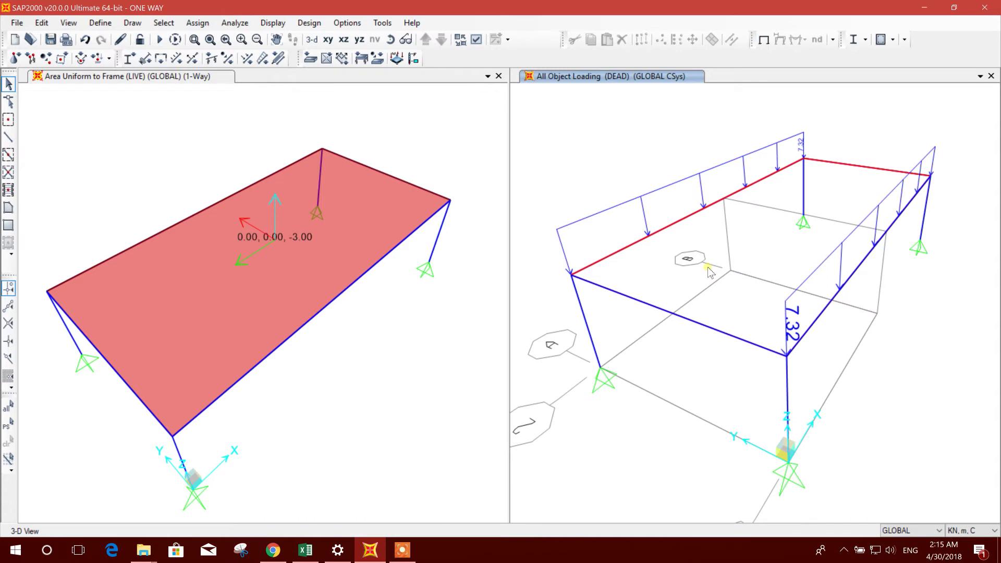
middle_drag(377, 296, 403, 319)
middle_drag(722, 246, 690, 268)
mouse_move(436, 316)
middle_down()
mouse_move(433, 298)
mouse_move(450, 317)
middle_up()
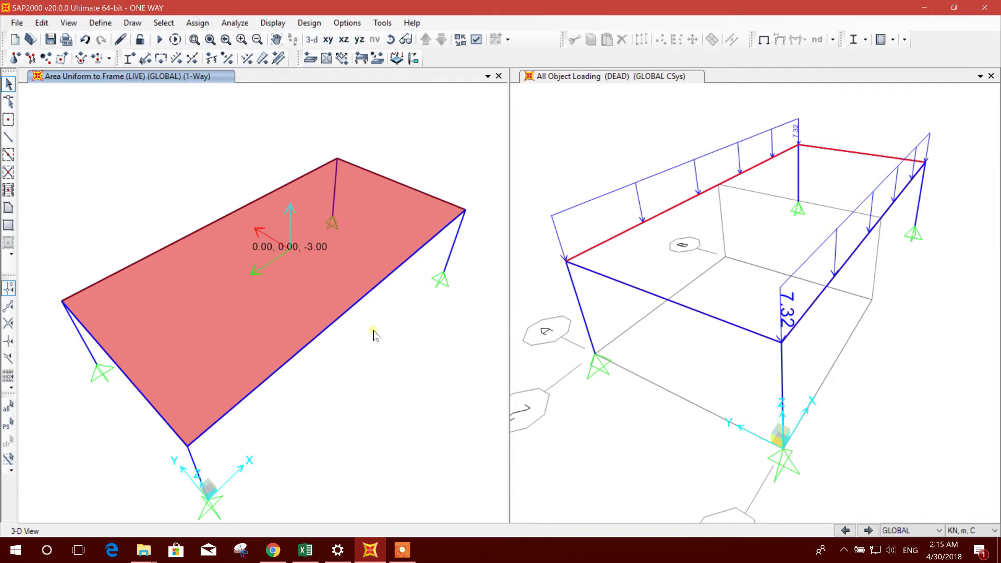
Review the available design codes in the concrete frame design preferences and accept ACI 318-14.
click(313, 23)
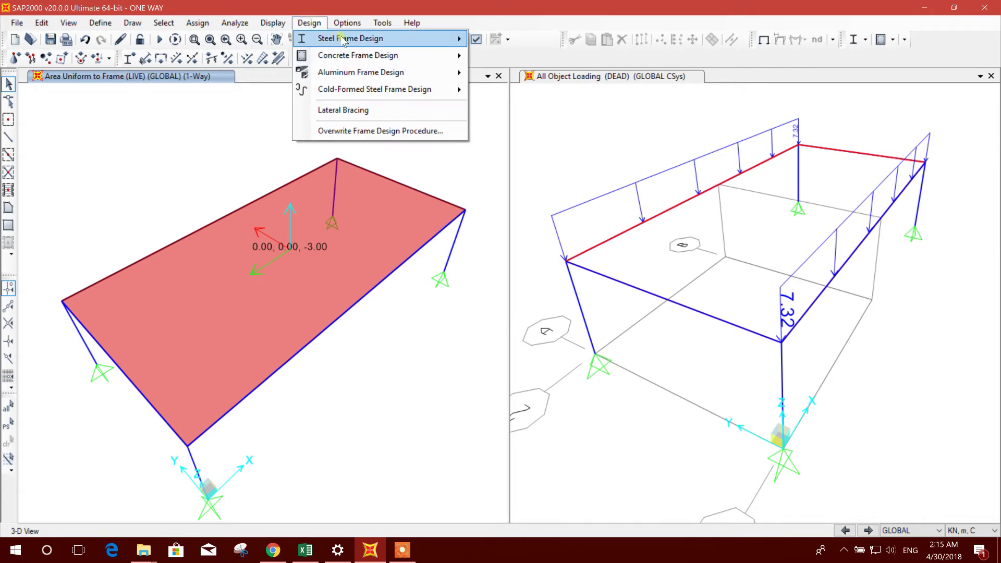
mouse_move(449, 55)
click(540, 57)
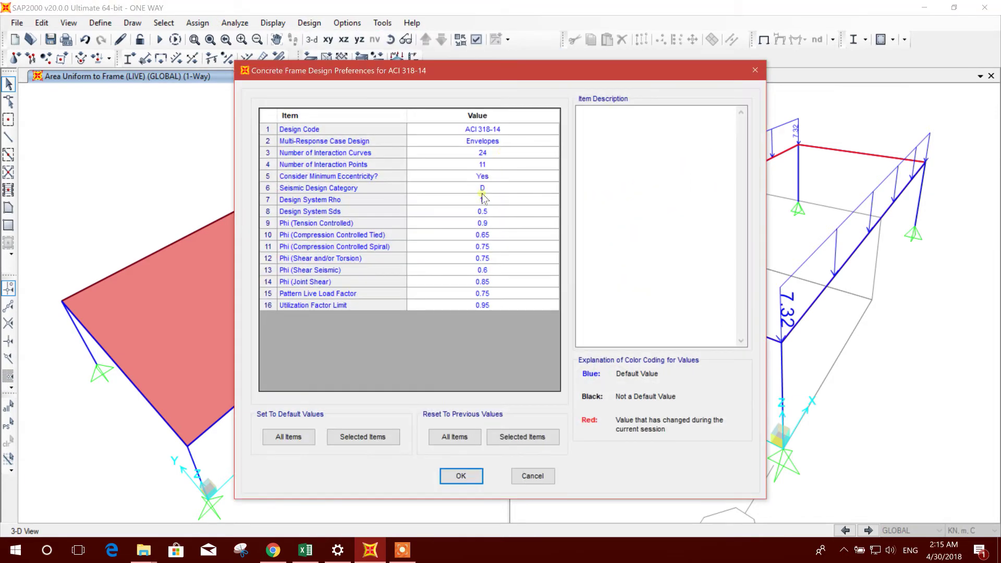
click(506, 133)
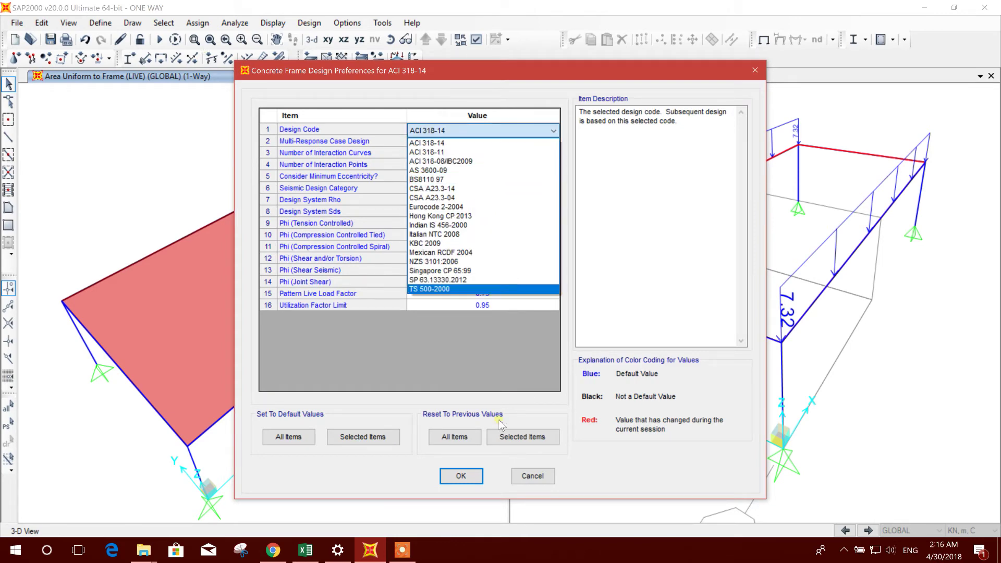
click(462, 477)
click(462, 477)
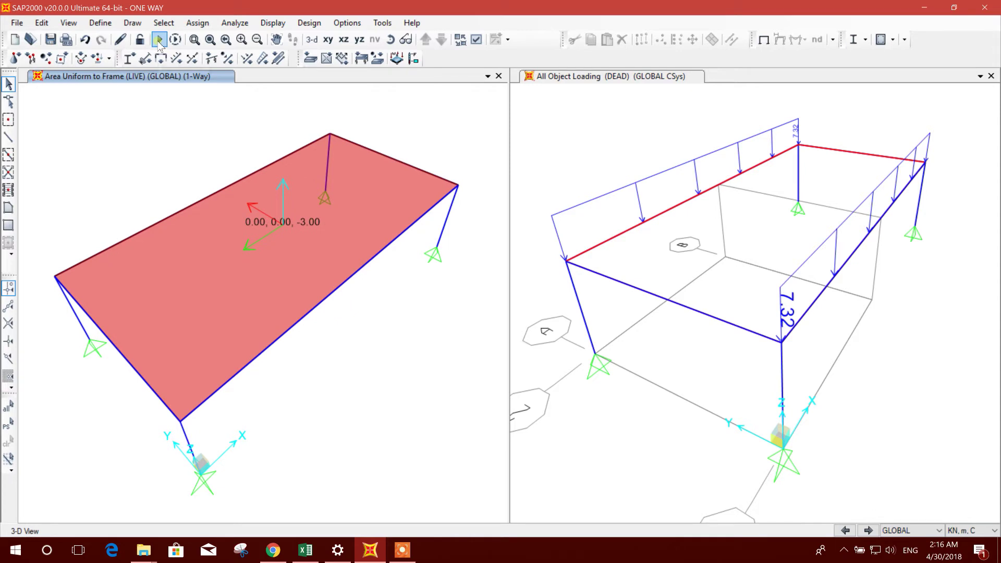
Set the MODAL load case to Do Not Run for the analysis.
click(161, 41)
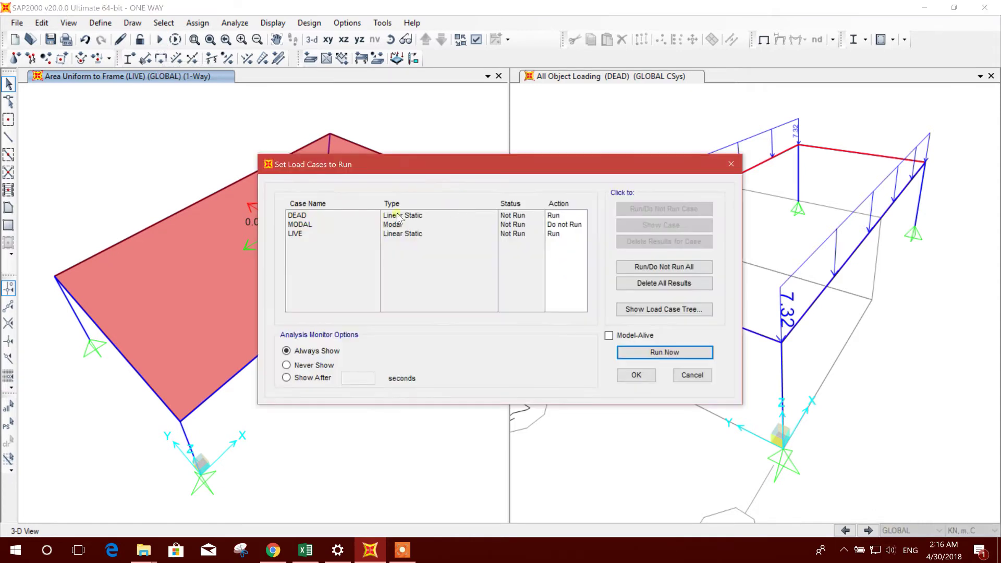
click(328, 225)
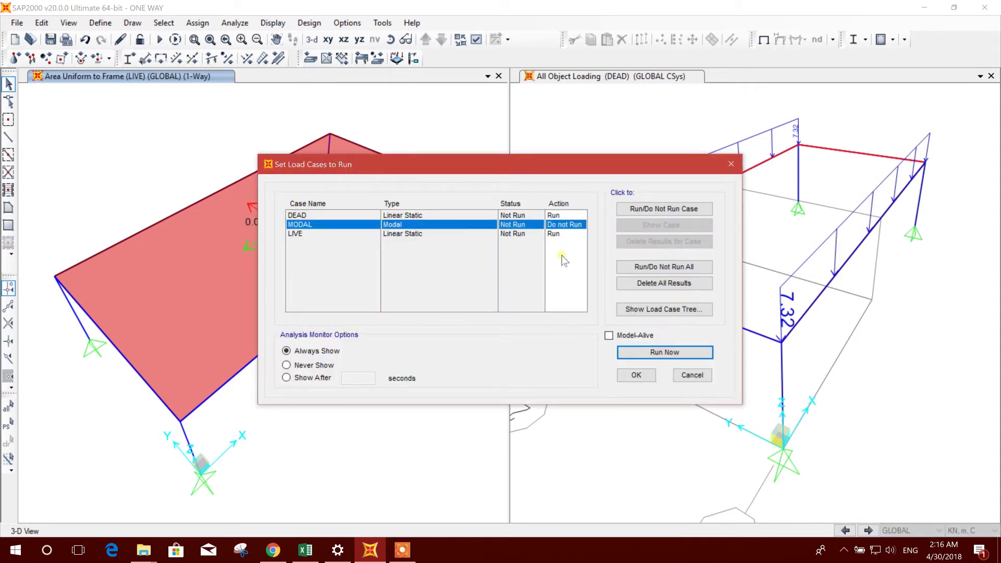
click(656, 210)
click(560, 224)
click(655, 209)
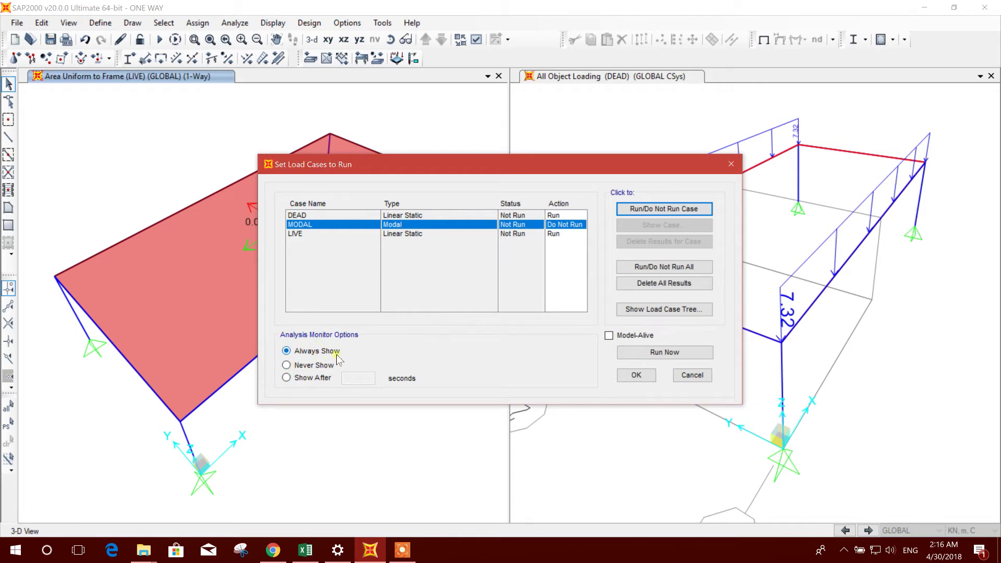
Try the analysis monitor options, set the monitor to Always Show and accept the load case run settings.
click(288, 378)
click(286, 365)
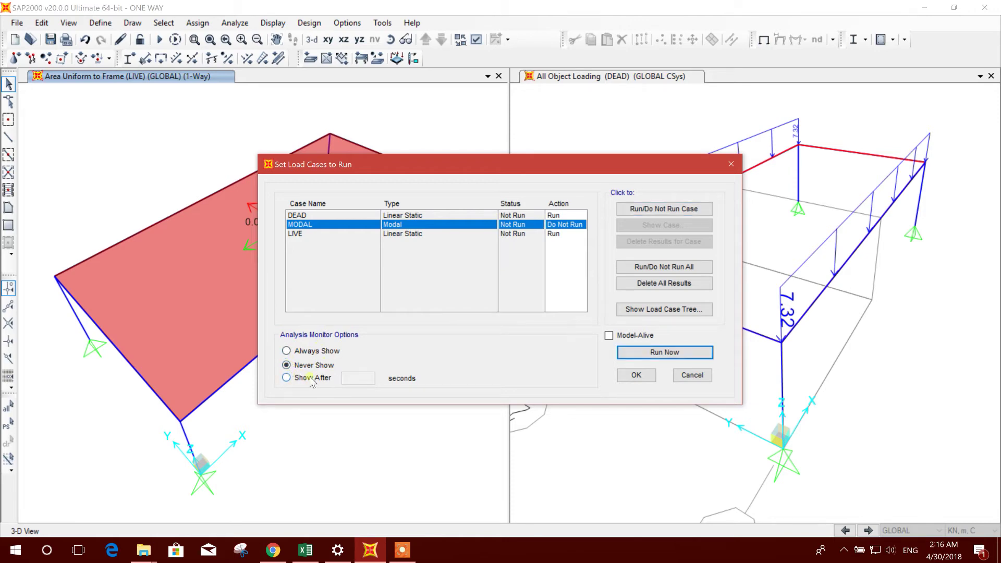
click(312, 378)
click(314, 351)
click(636, 376)
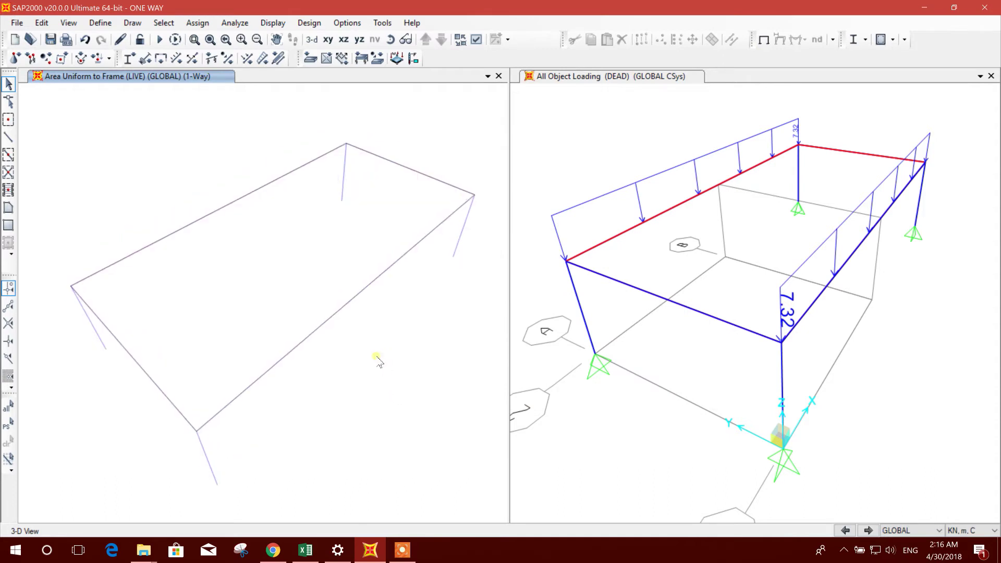
Assign the slab an automatic area mesh by maximum object size, using 1 m along the edge from point 1 to 2.
click(300, 295)
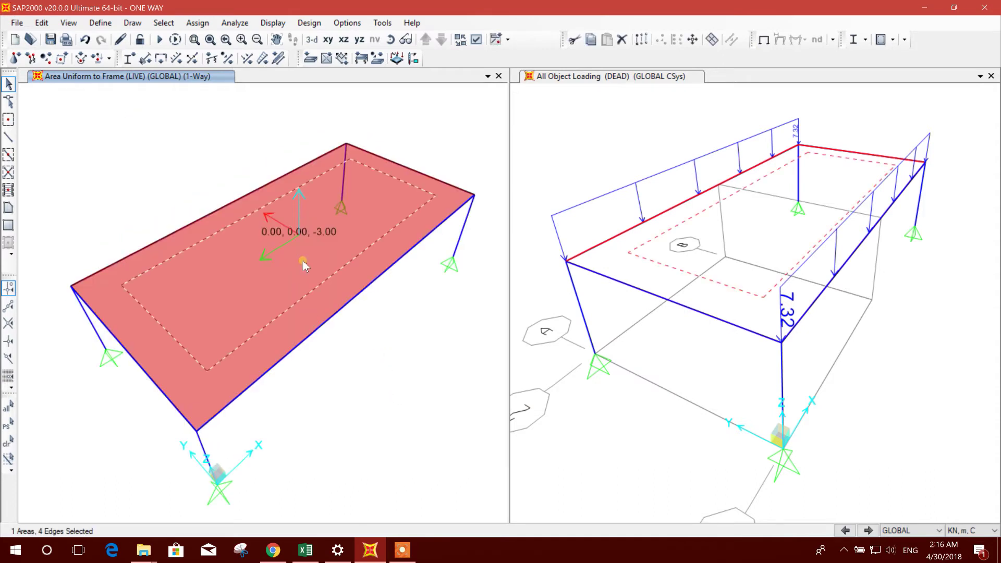
click(194, 24)
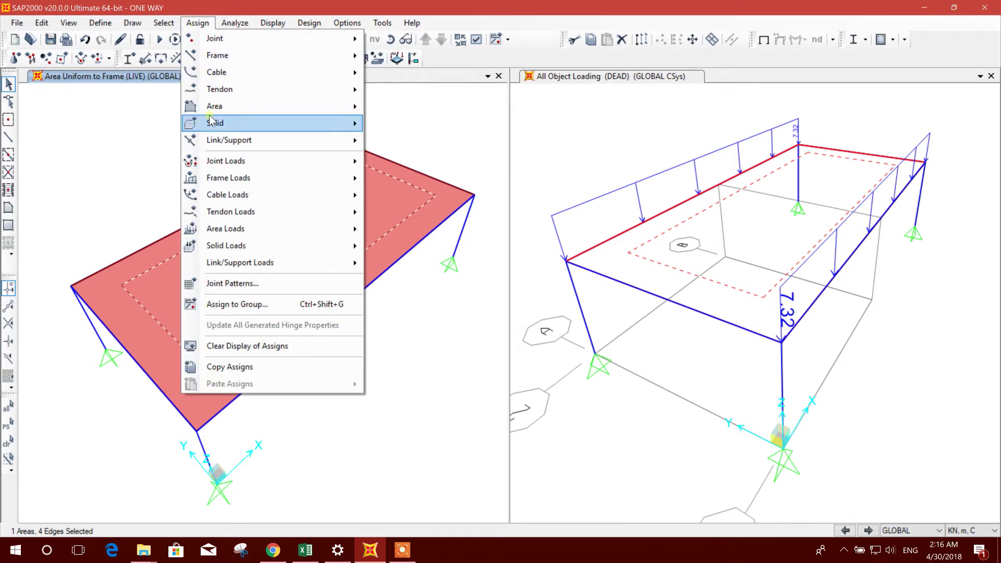
mouse_move(222, 111)
click(430, 277)
drag(342, 96, 535, 89)
drag(446, 89, 293, 76)
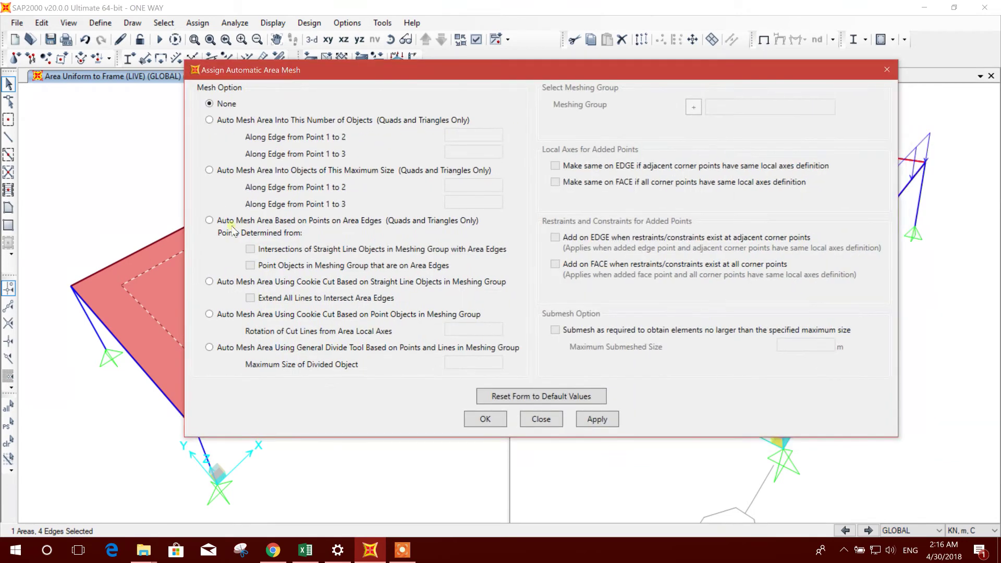
click(256, 170)
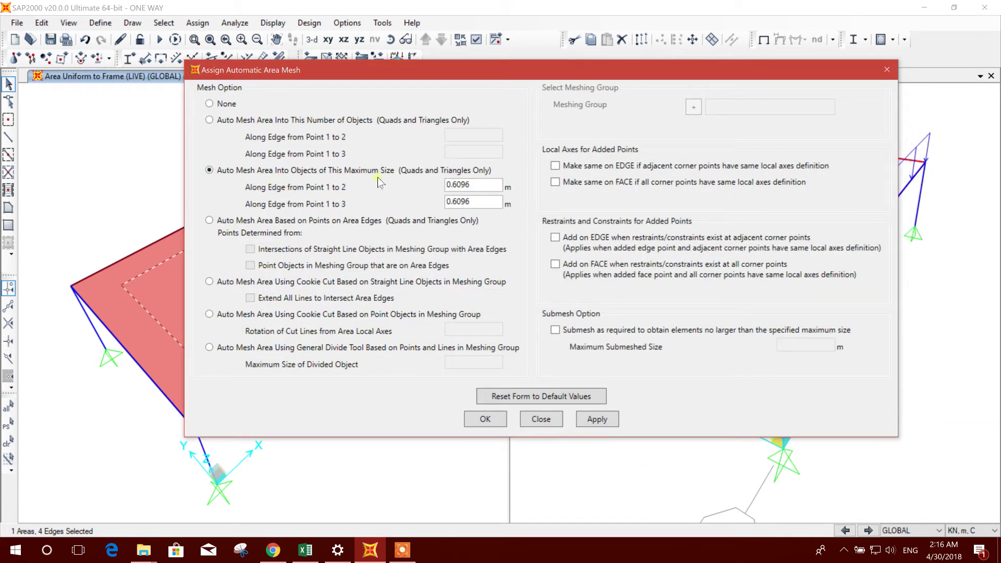
click(454, 184)
text(1)
drag(452, 202, 476, 205)
click(602, 419)
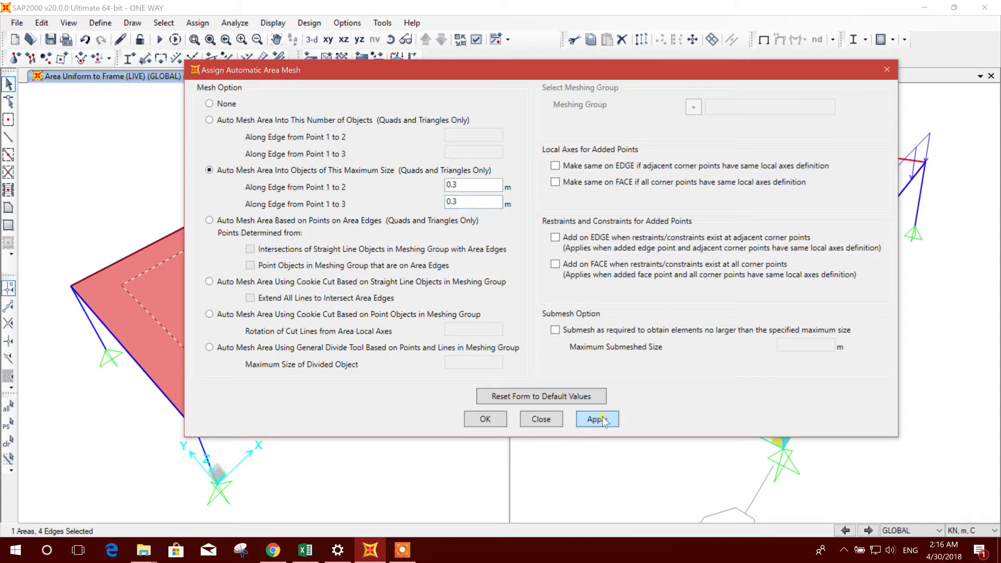
click(541, 419)
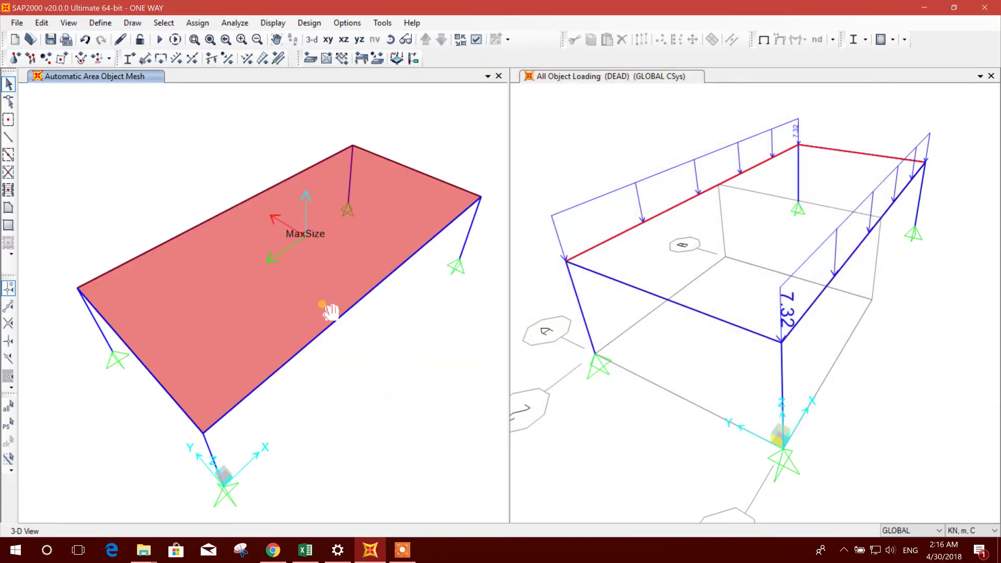
Clear the slab selection and run the analysis for the DEAD and LIVE load cases.
click(308, 265)
click(308, 265)
click(308, 265)
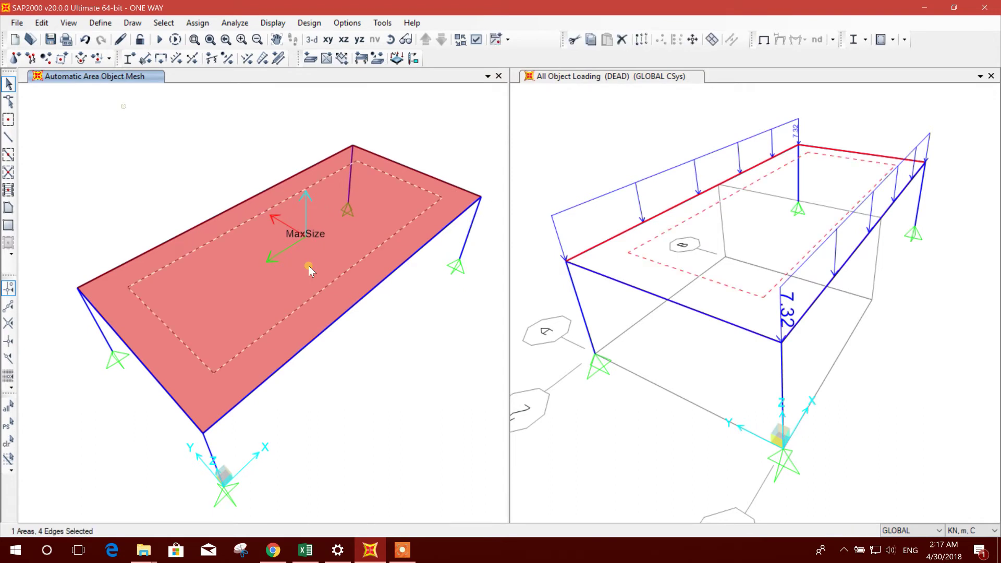
click(308, 265)
click(159, 40)
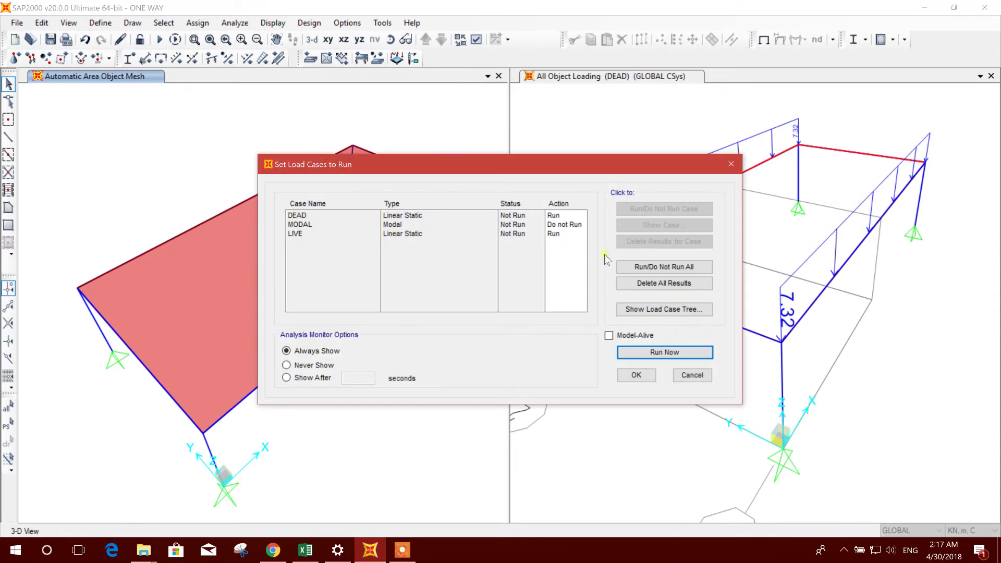
click(671, 354)
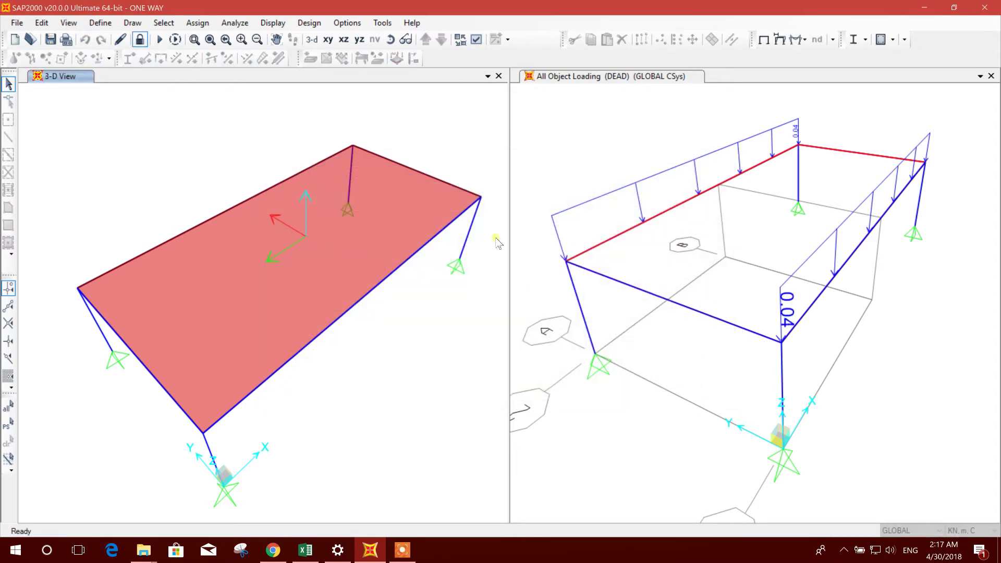
click(417, 384)
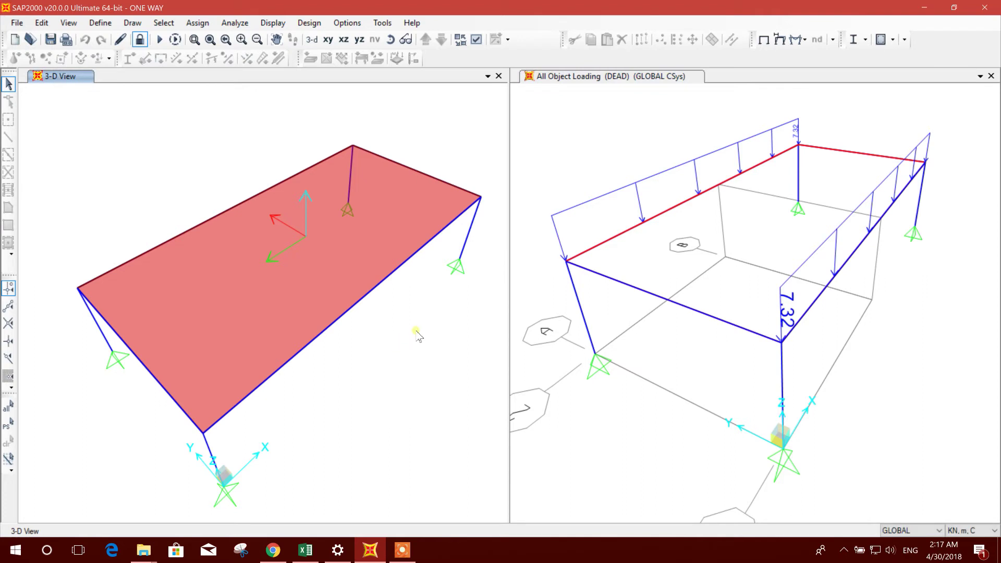
Display the frames' Moment 3-3 force diagram for the DEAD case with automatic scaling and filled diagrams.
middle_drag(416, 327, 420, 334)
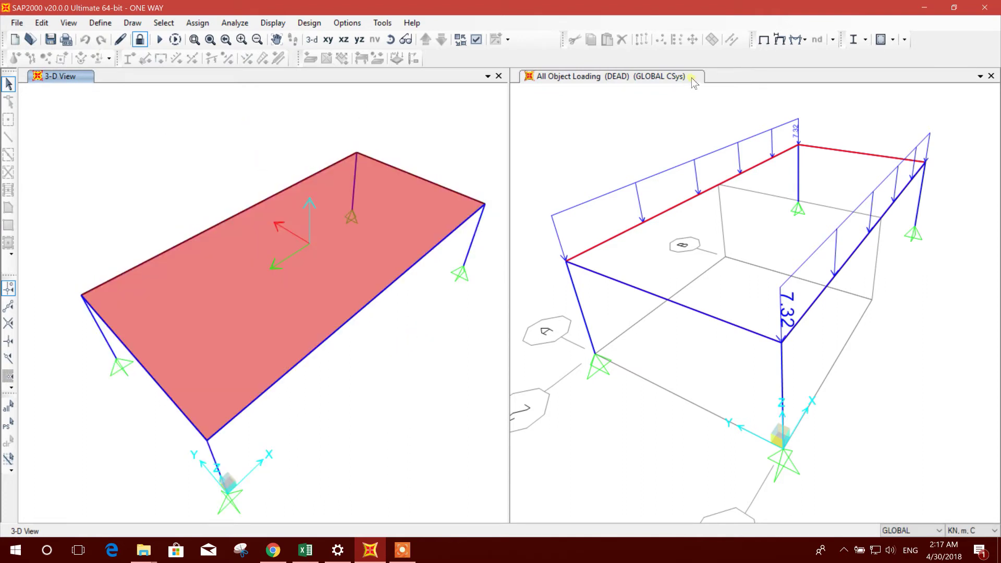
click(798, 39)
click(818, 79)
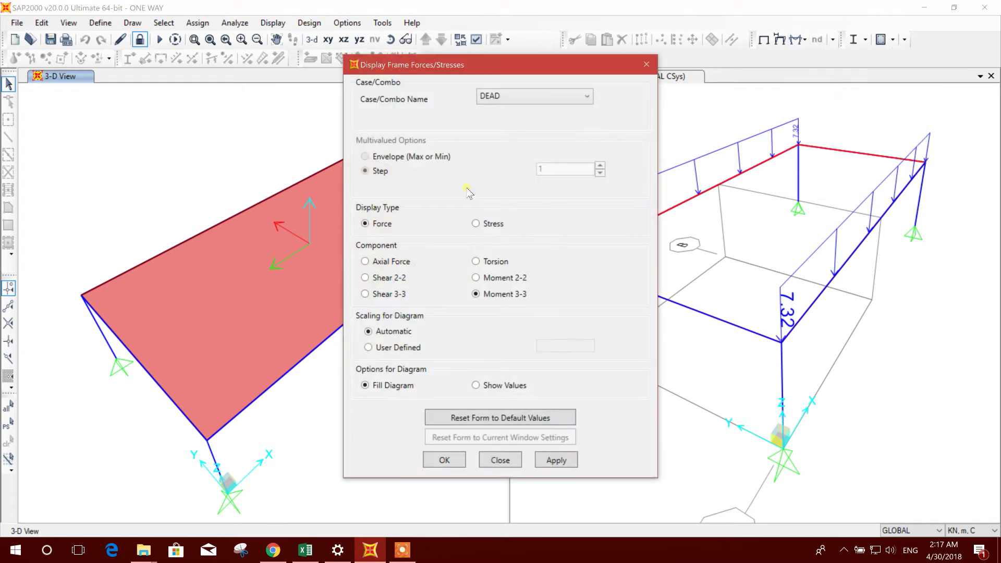
drag(445, 68, 534, 48)
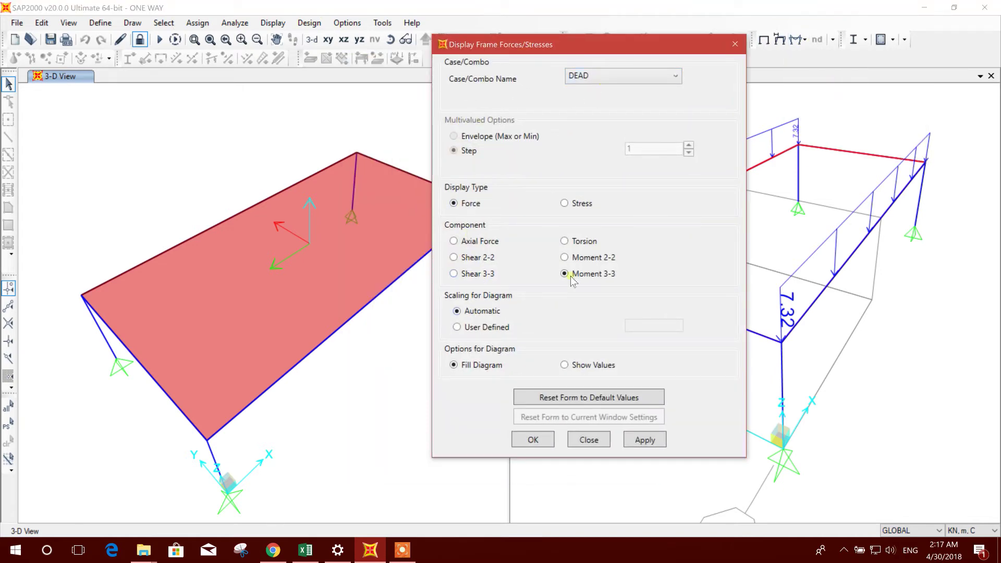
click(643, 441)
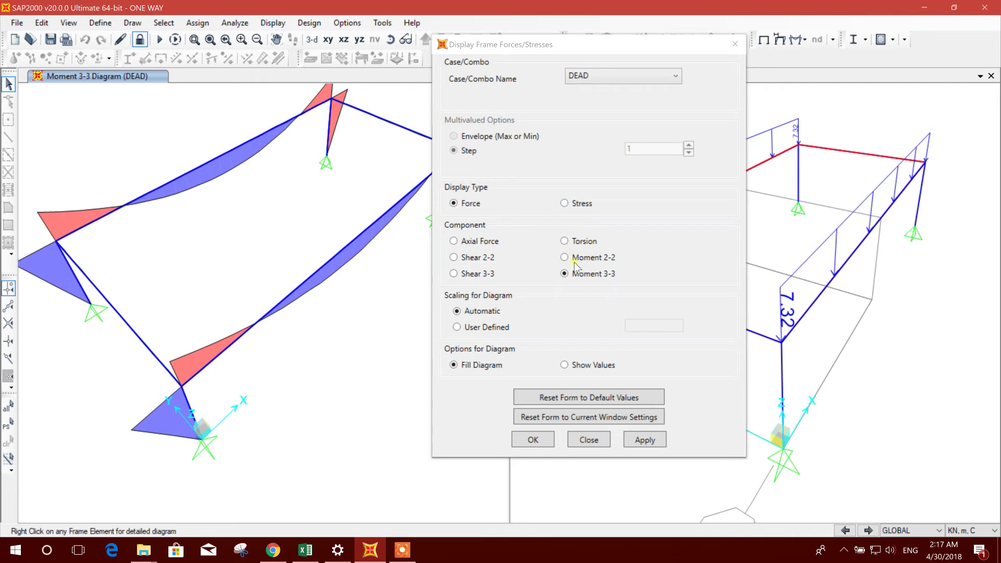
Display the frames' Shear 2-2 diagram for the DEAD case and check whether shell results are available.
click(479, 259)
click(645, 439)
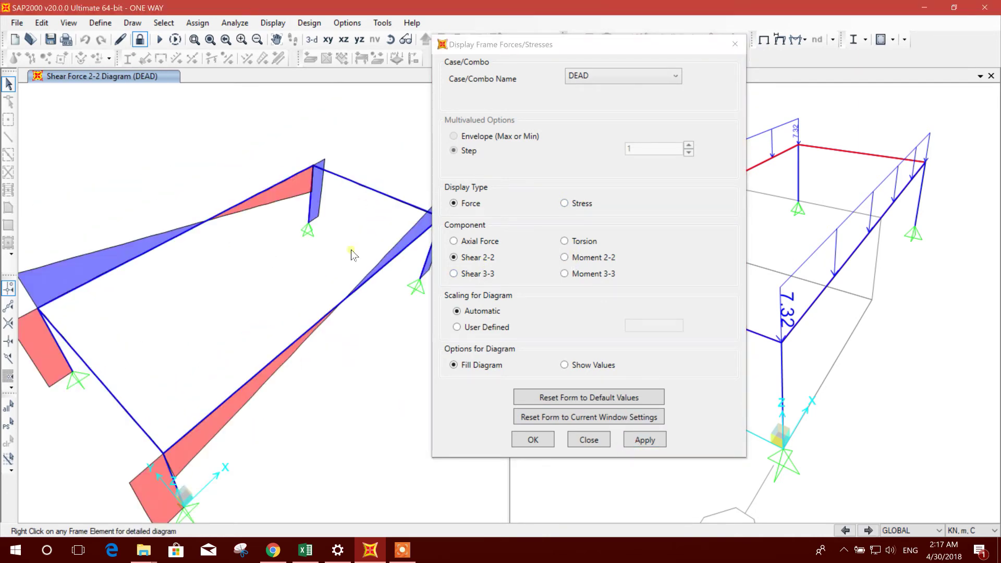
click(589, 440)
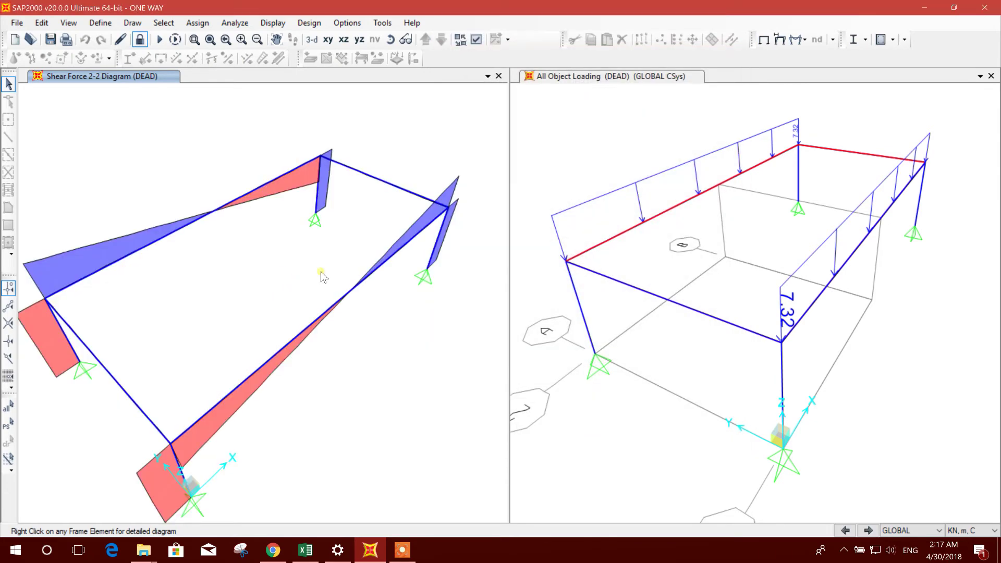
click(798, 39)
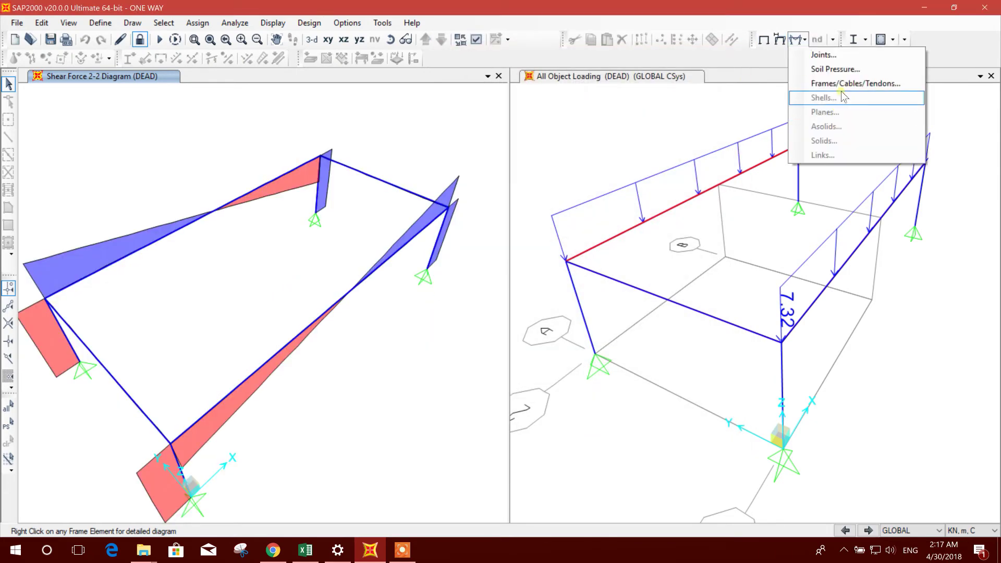
click(449, 135)
middle_drag(421, 145, 426, 142)
middle_drag(312, 238, 333, 229)
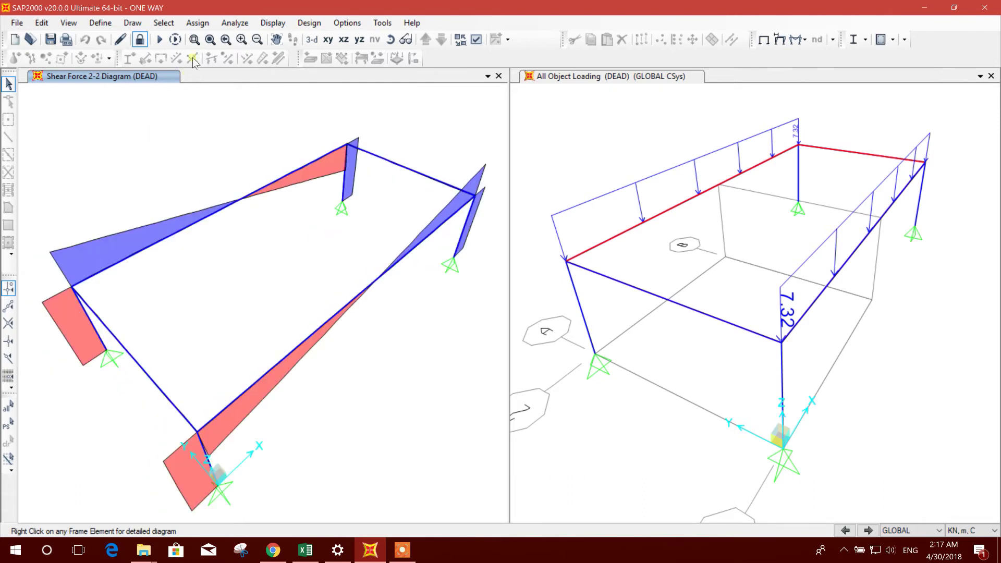
Unlock the model and inspect the slab's section property in its area assignments without changing anything.
click(140, 40)
click(499, 321)
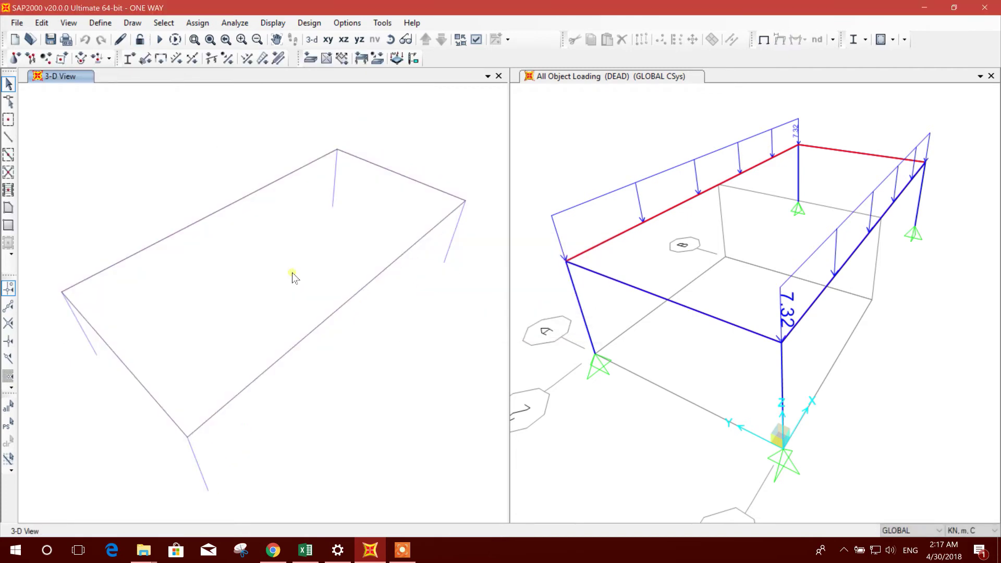
click(296, 258)
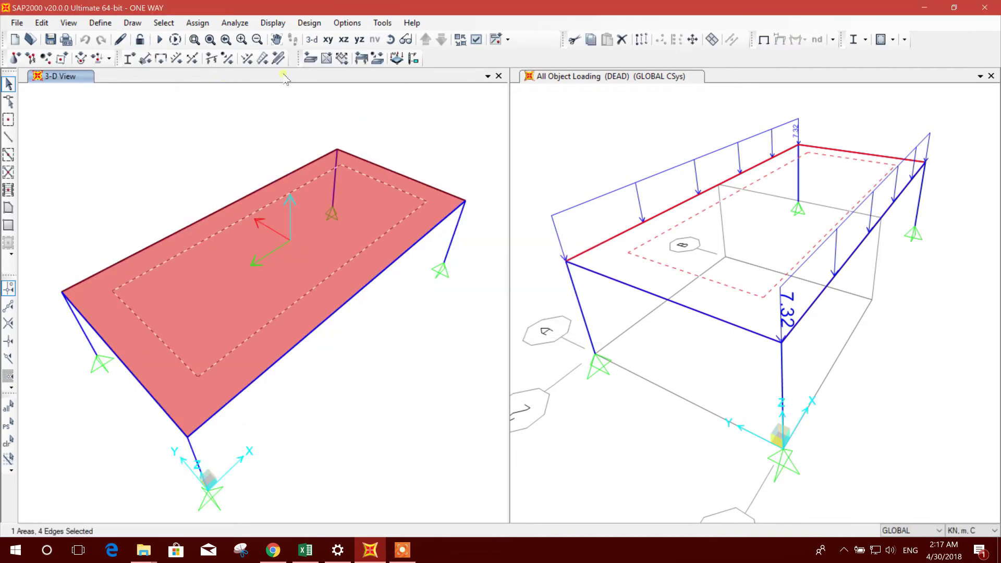
click(198, 23)
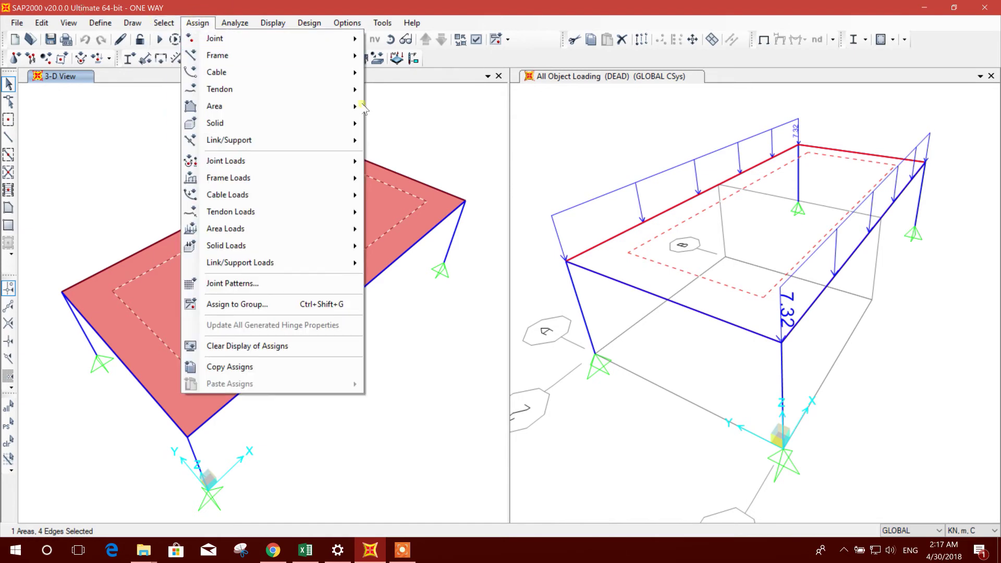
click(434, 127)
right_click(396, 190)
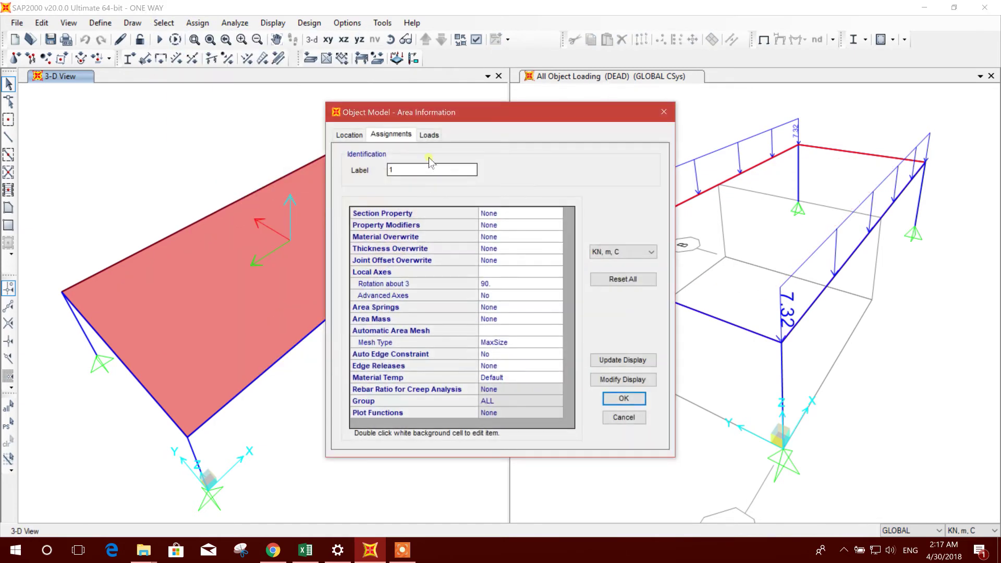
click(429, 134)
click(391, 134)
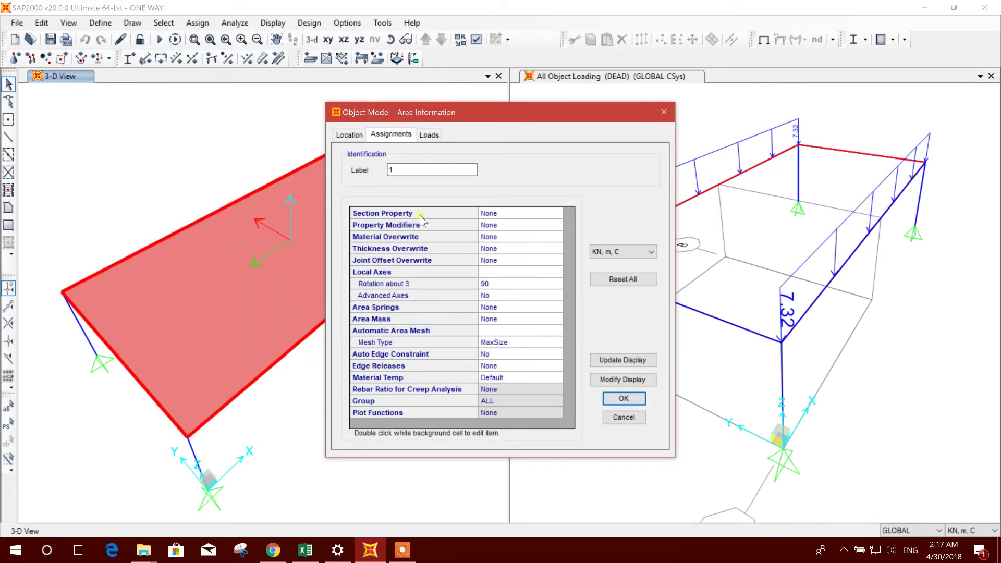
click(505, 214)
click(623, 421)
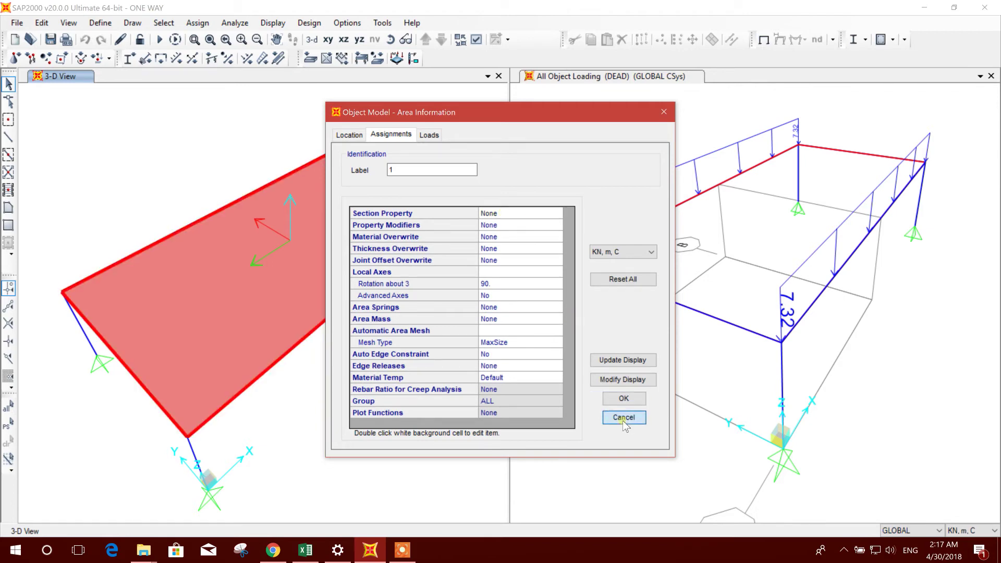
Assign the area section S12 to the slab.
click(260, 254)
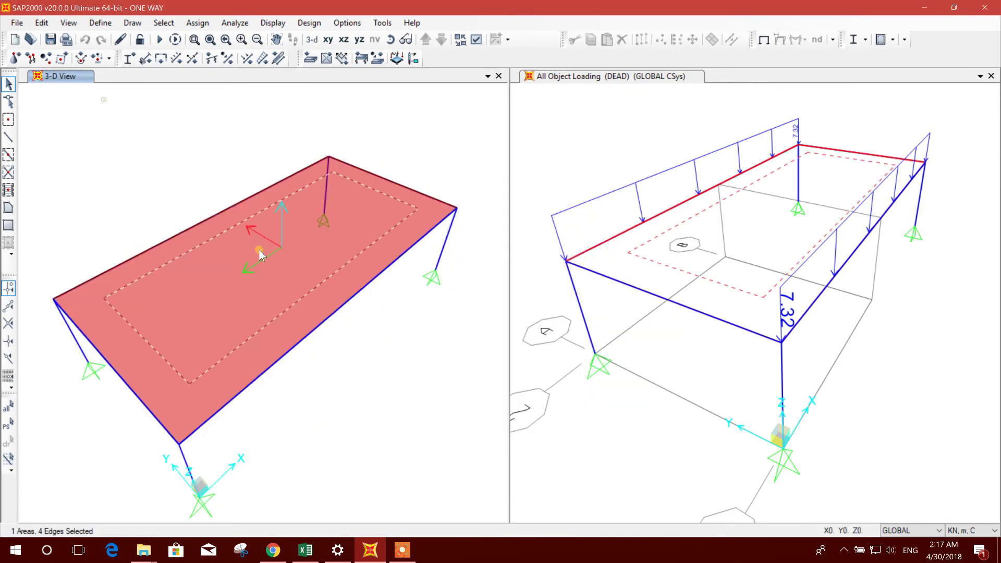
click(198, 23)
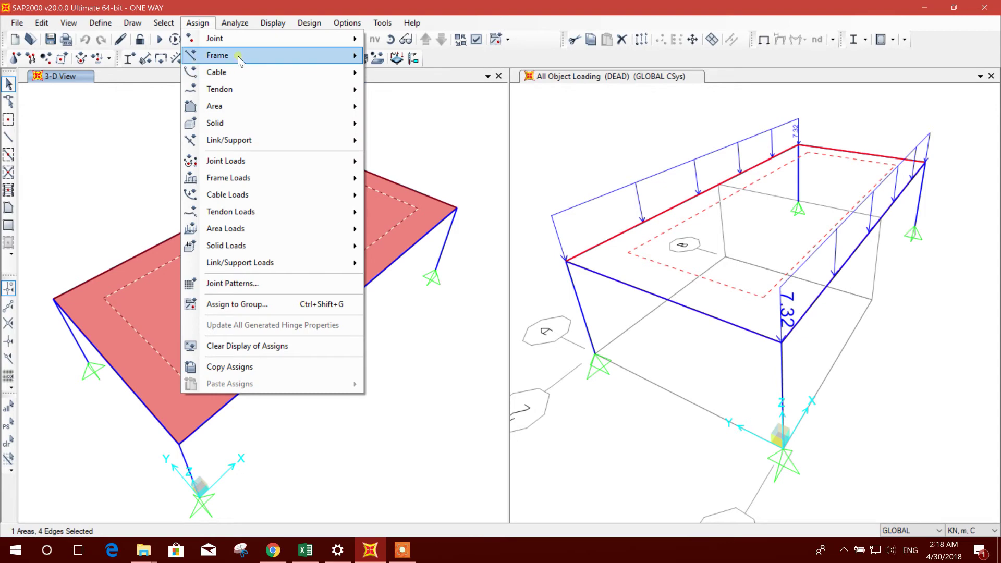
mouse_move(264, 106)
click(385, 106)
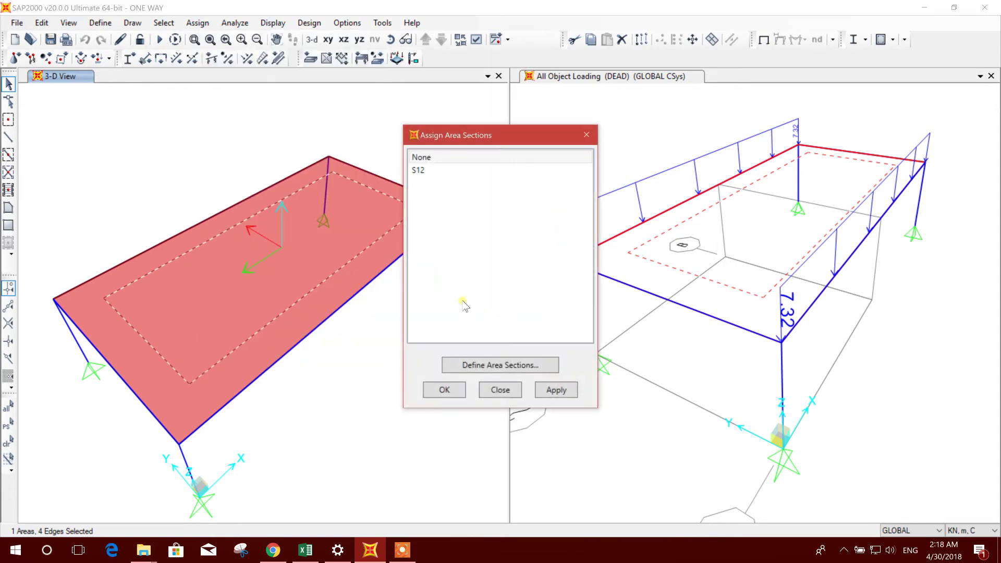
click(418, 171)
click(545, 390)
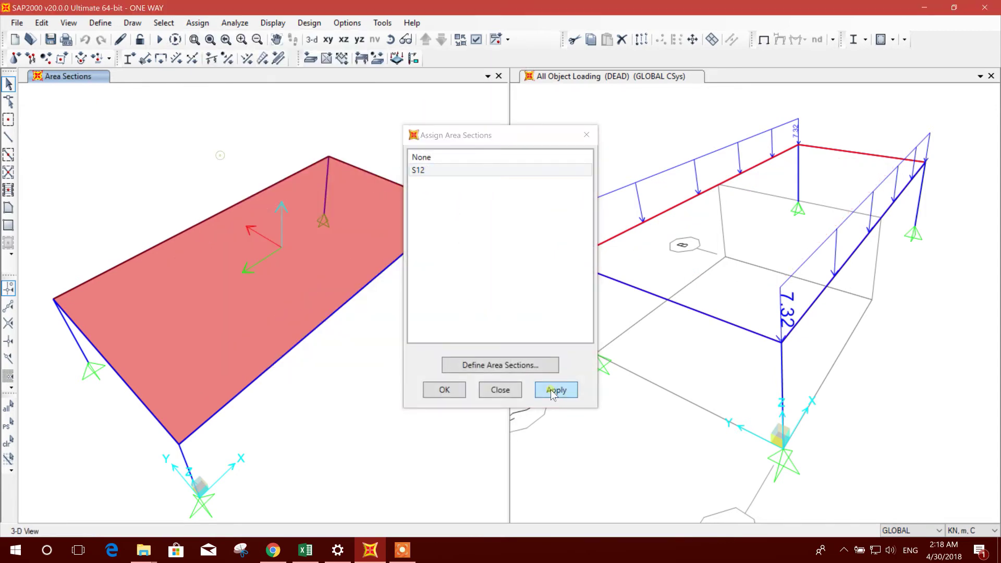
click(498, 390)
click(294, 265)
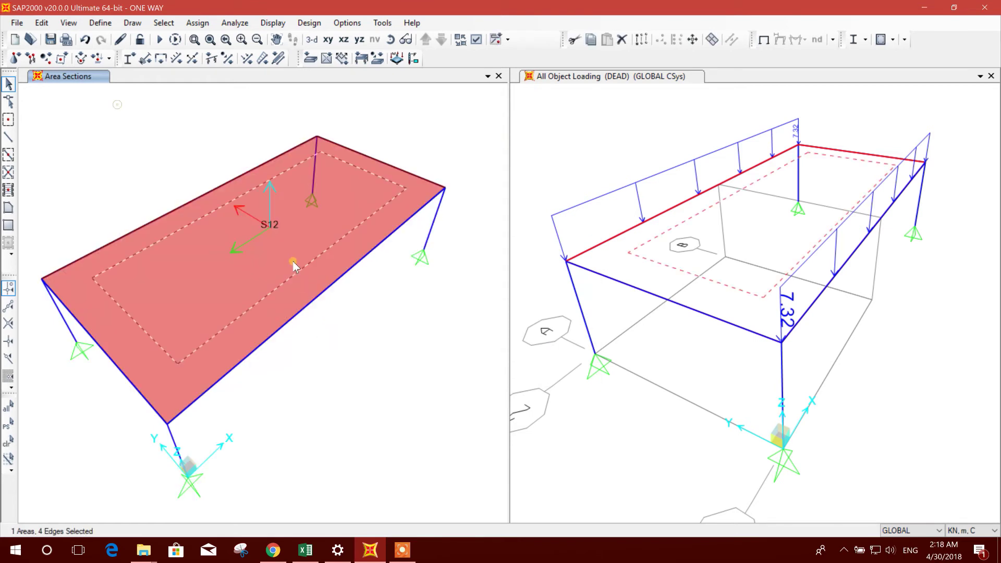
click(293, 263)
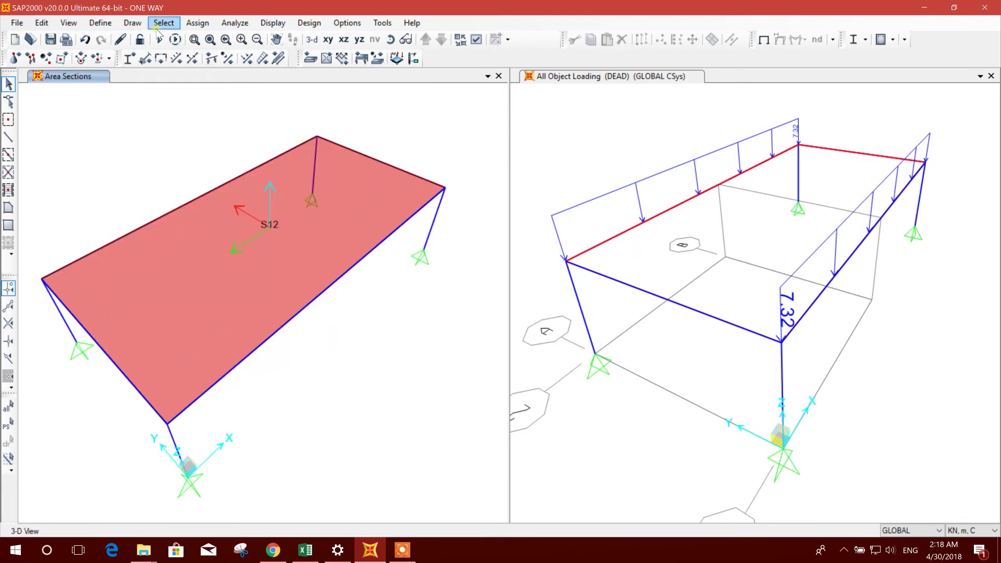
click(279, 242)
click(296, 264)
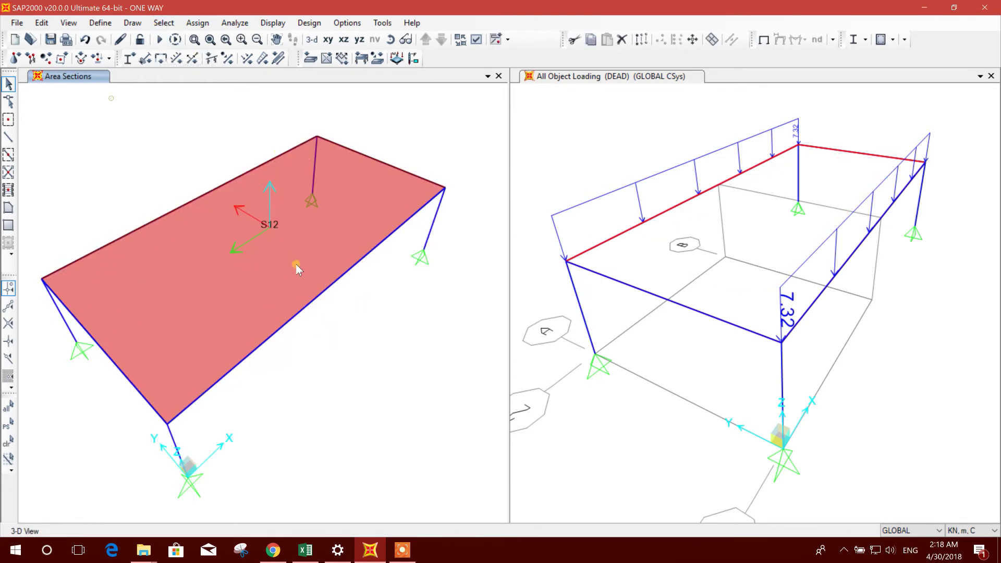
middle_drag(296, 263, 324, 286)
click(317, 268)
click(293, 256)
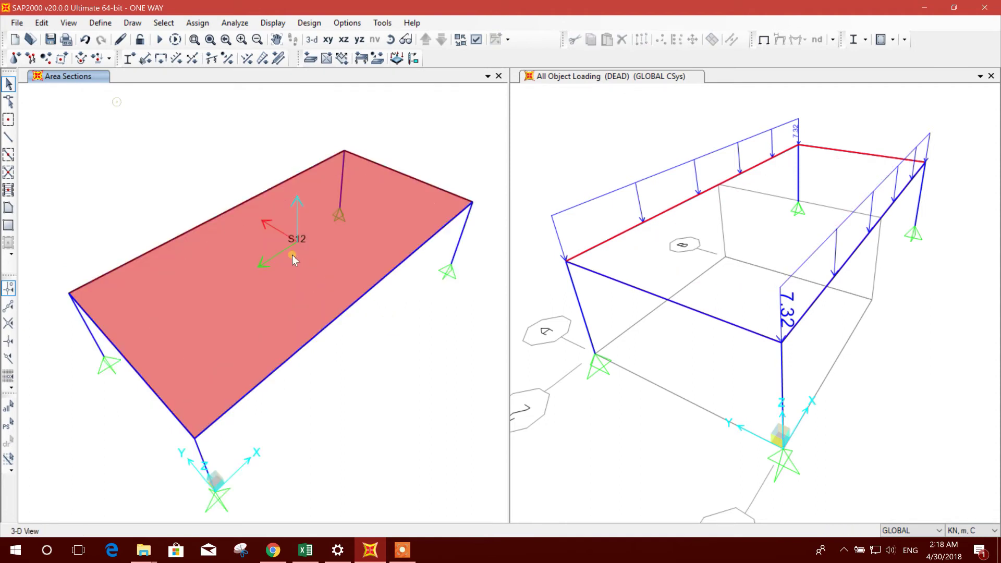
click(292, 255)
click(292, 255)
click(292, 255)
click(296, 268)
middle_drag(416, 349, 398, 341)
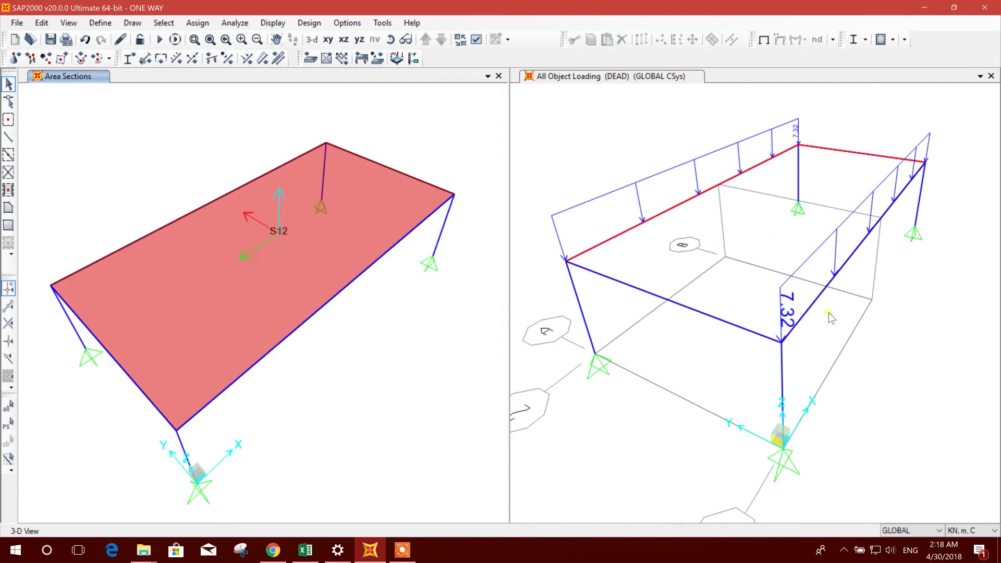
click(806, 397)
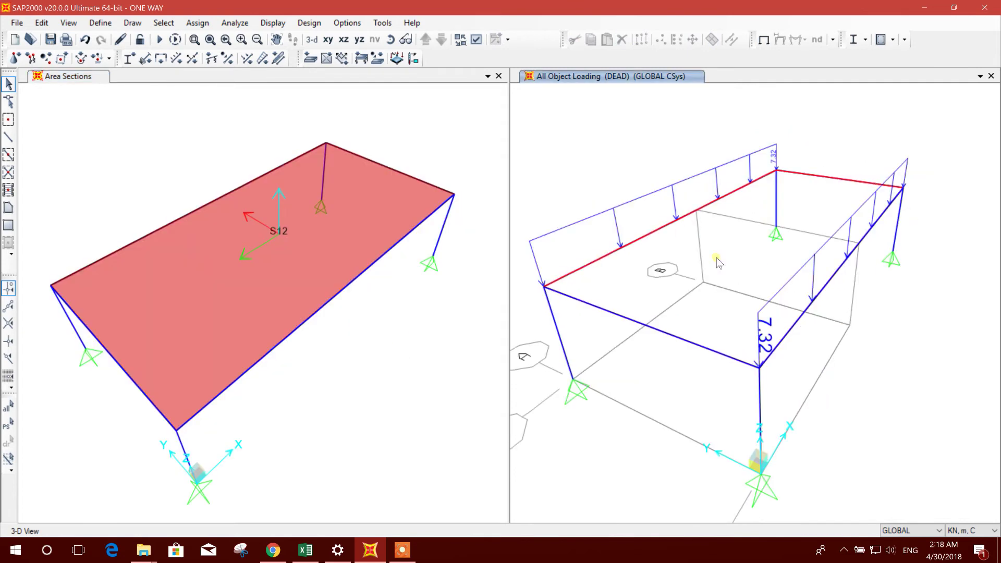
middle_drag(599, 385, 641, 367)
Run the analysis again with the S12 section assigned to the slab.
click(340, 342)
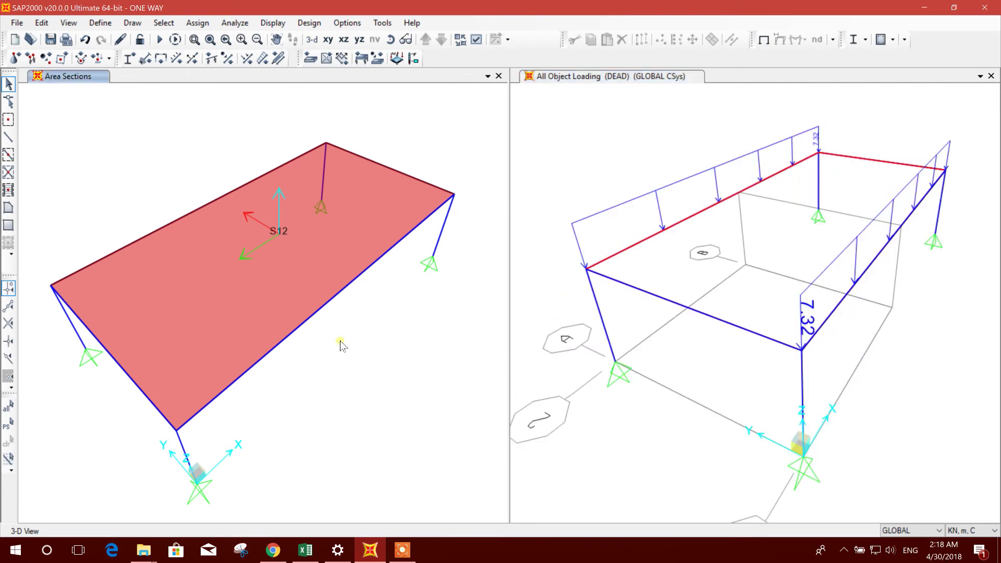
mouse_move(341, 344)
middle_down()
mouse_move(286, 351)
mouse_move(297, 344)
middle_up()
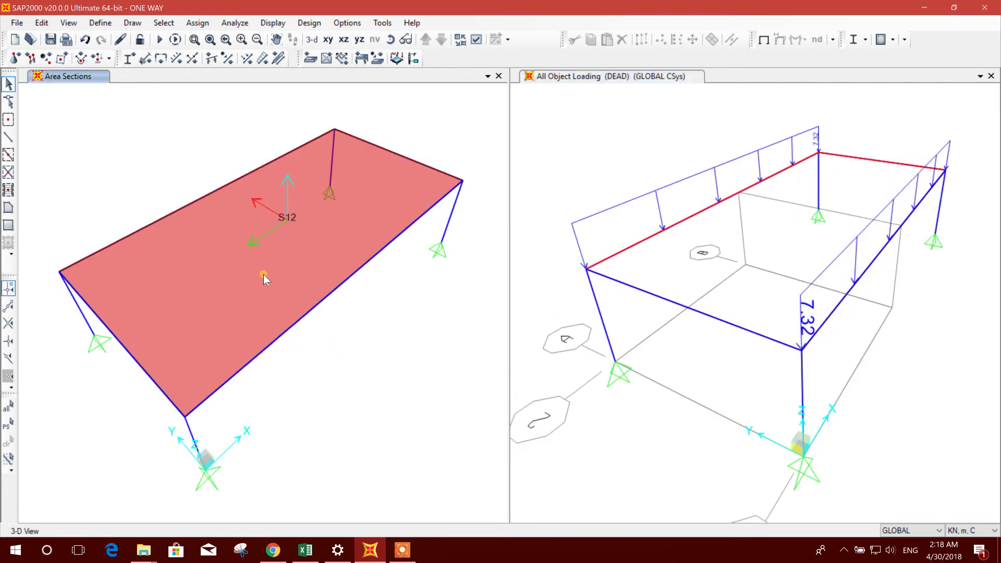
click(159, 39)
click(641, 353)
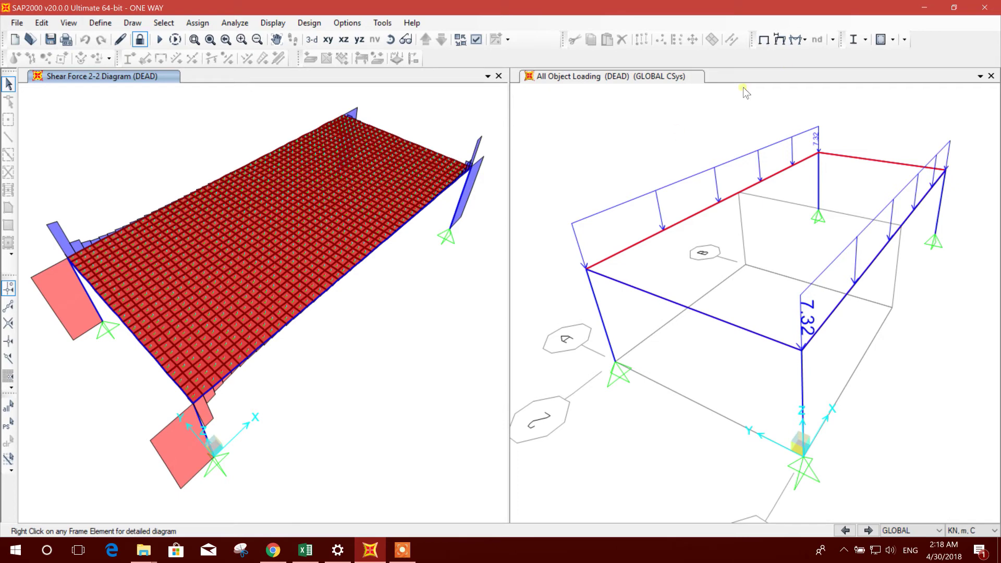
Display the slab's F11 resultant force contours for the DEAD case, averaged at all joints.
click(798, 39)
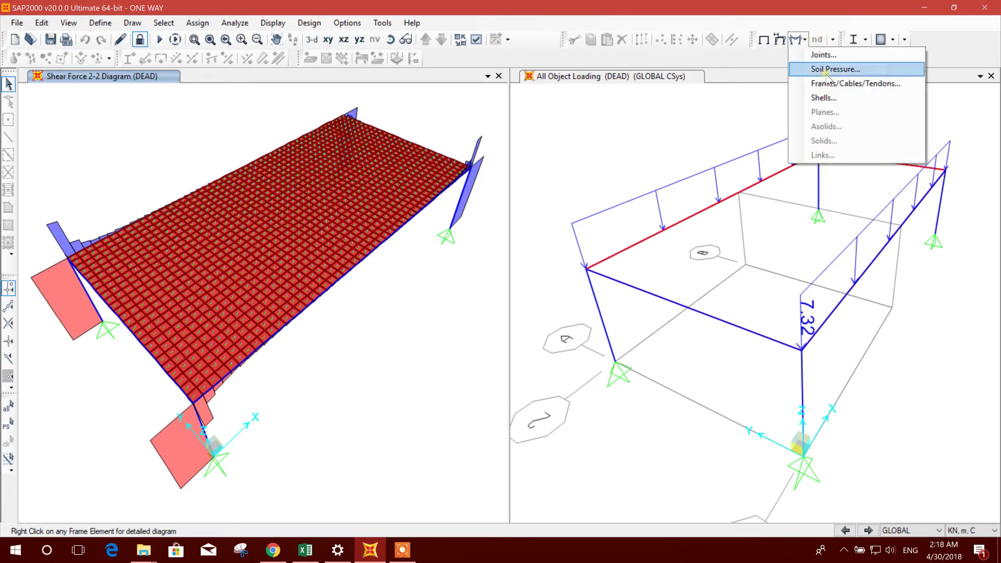
click(824, 98)
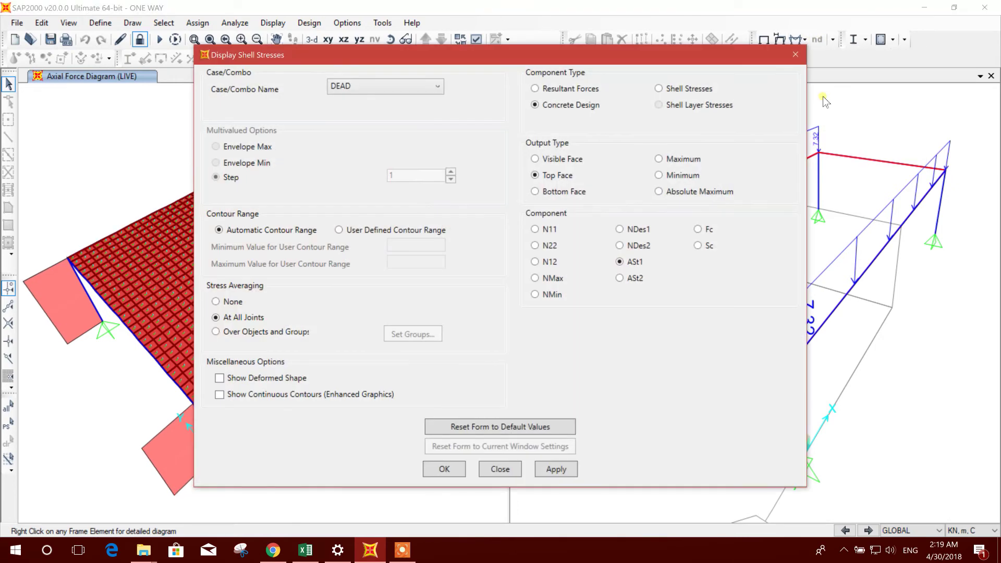
click(421, 89)
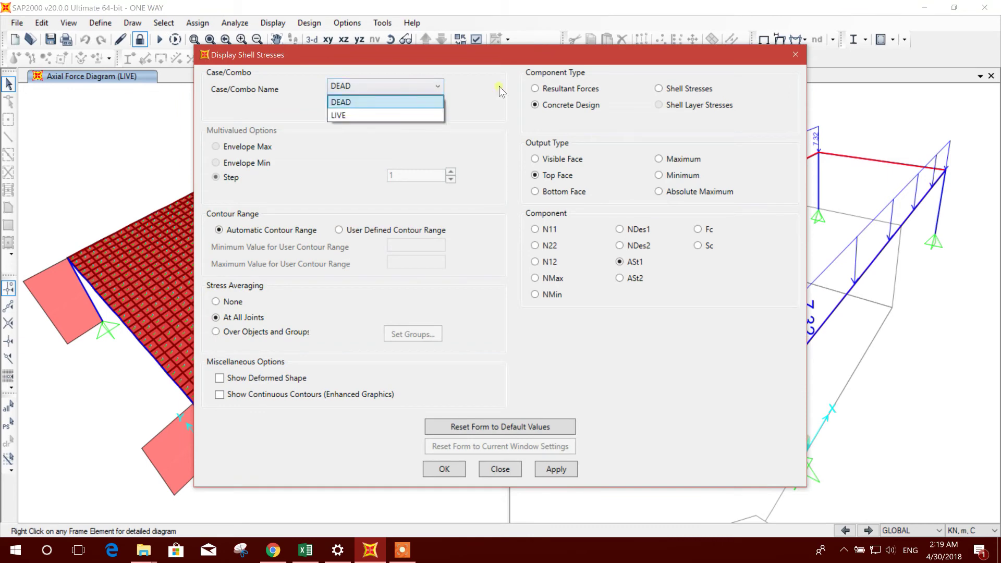
click(551, 95)
click(555, 90)
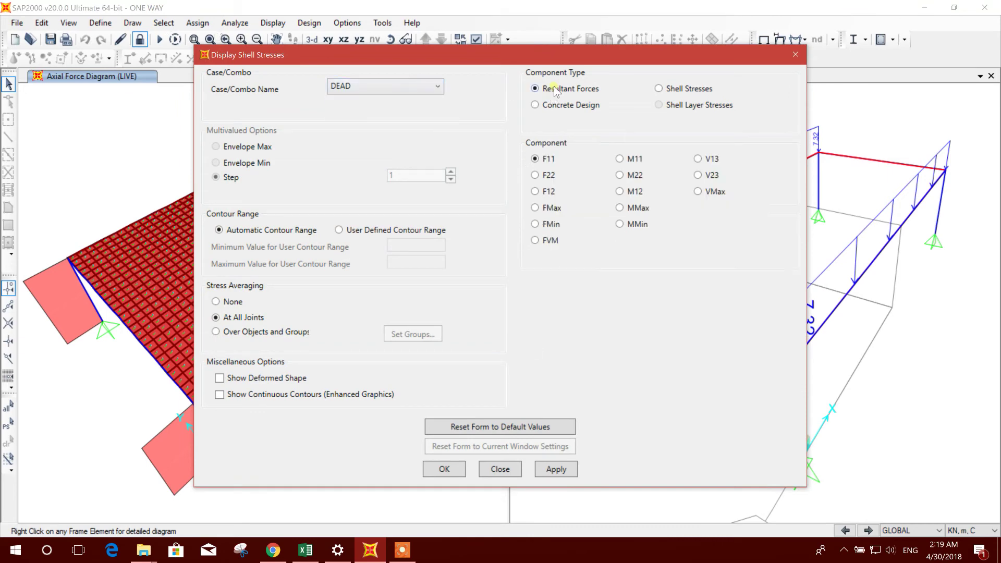
click(548, 470)
drag(433, 57, 608, 12)
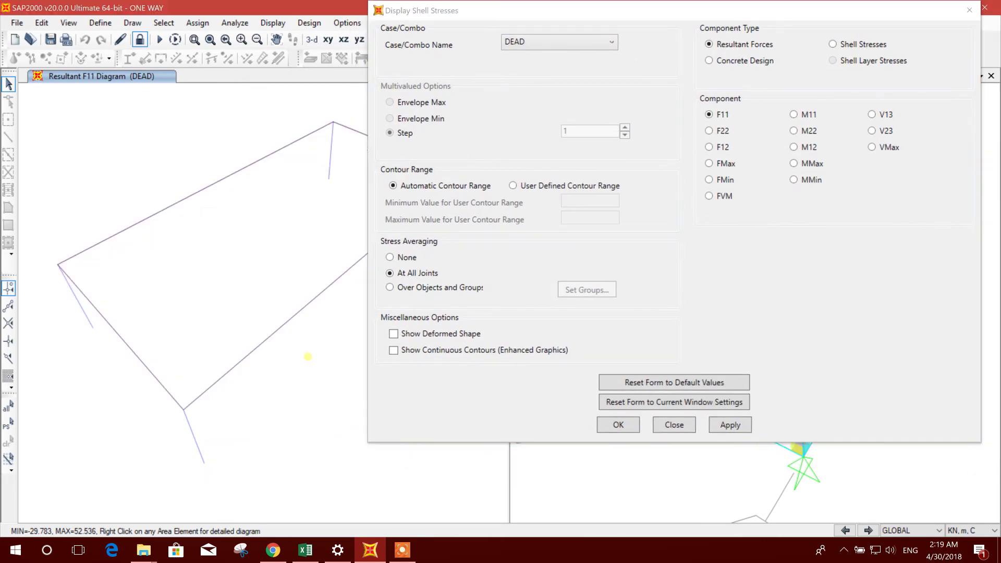
Check which load cases can be selected for the shell stress display.
click(542, 44)
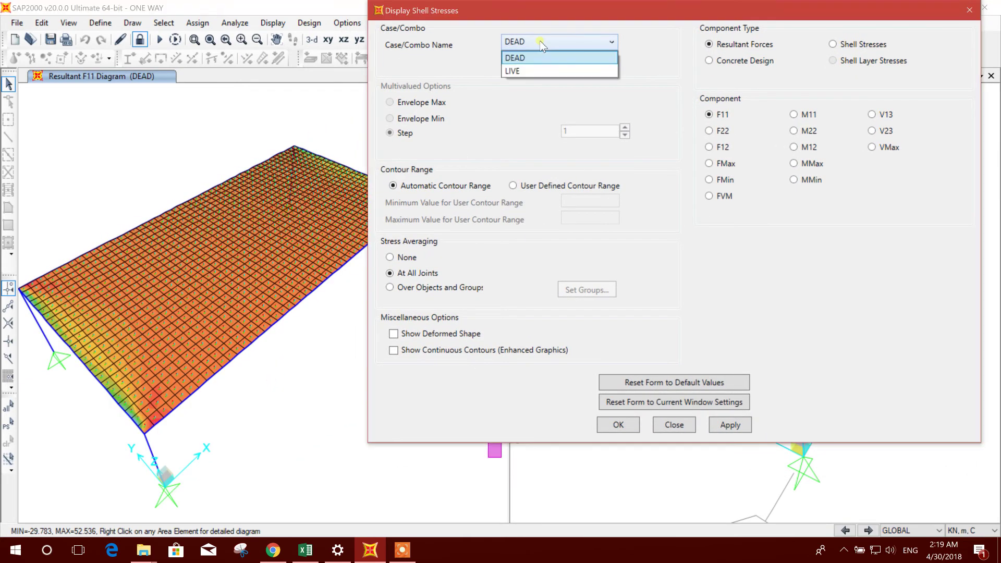
click(542, 44)
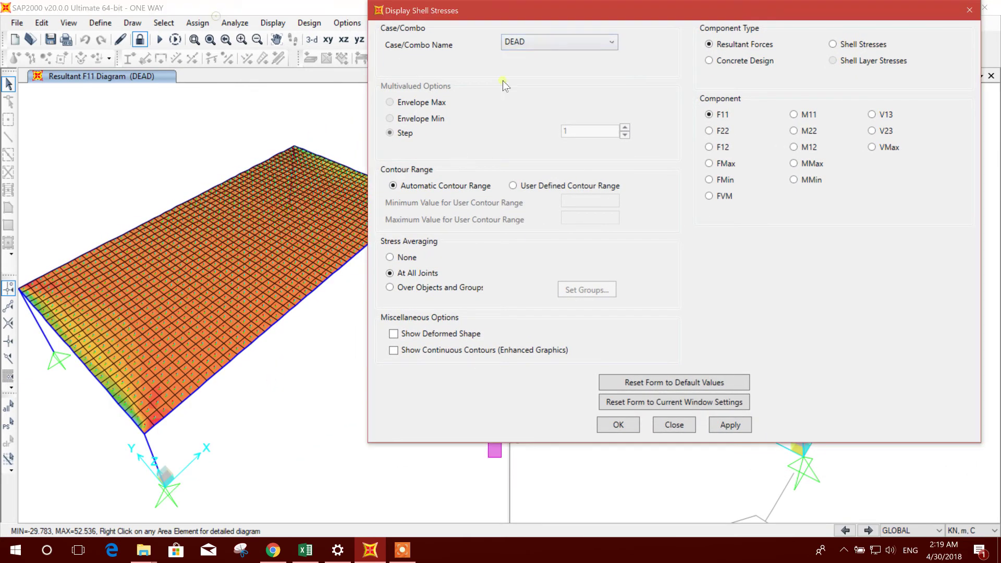
click(547, 50)
click(462, 75)
click(540, 47)
click(484, 71)
drag(473, 13, 465, 23)
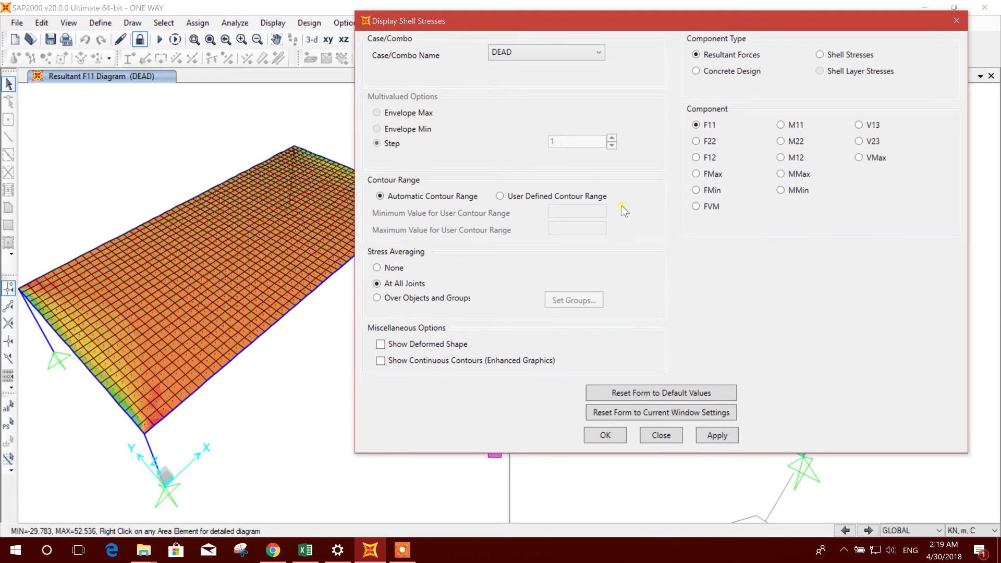
Display the slab's S22 shell stress contours on the visible face for the DEAD case, averaged at all joints.
click(841, 58)
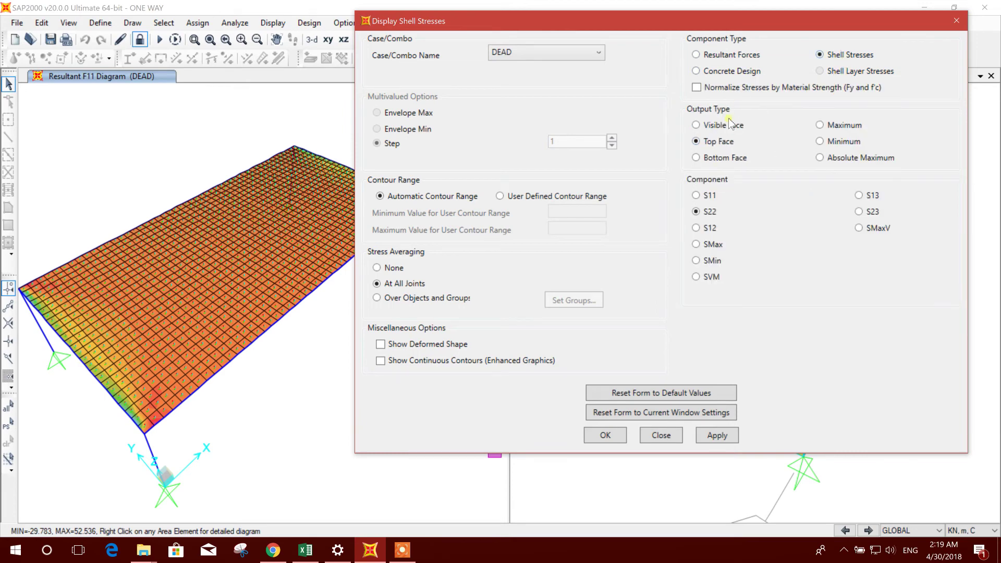
click(738, 72)
click(827, 56)
click(749, 73)
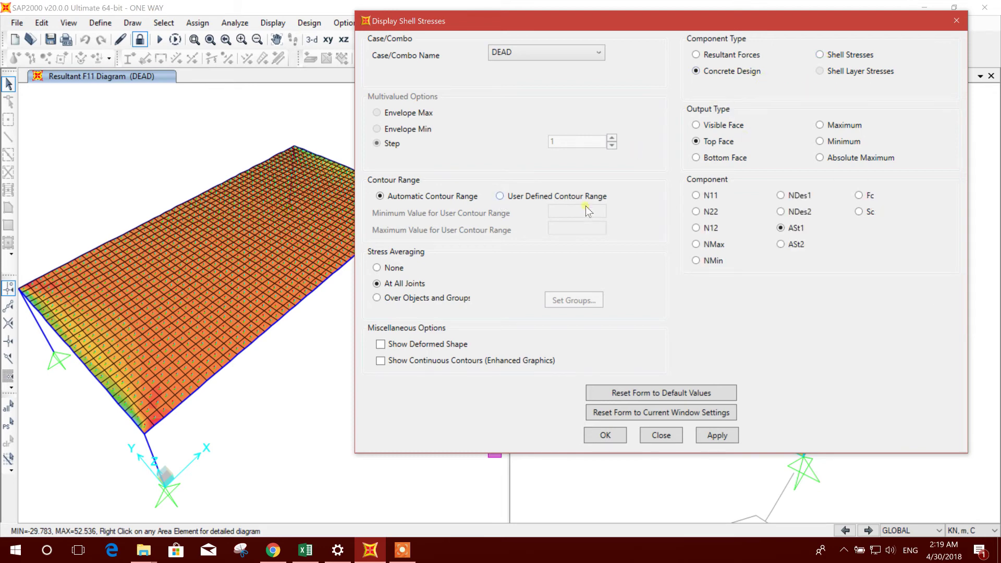
click(845, 57)
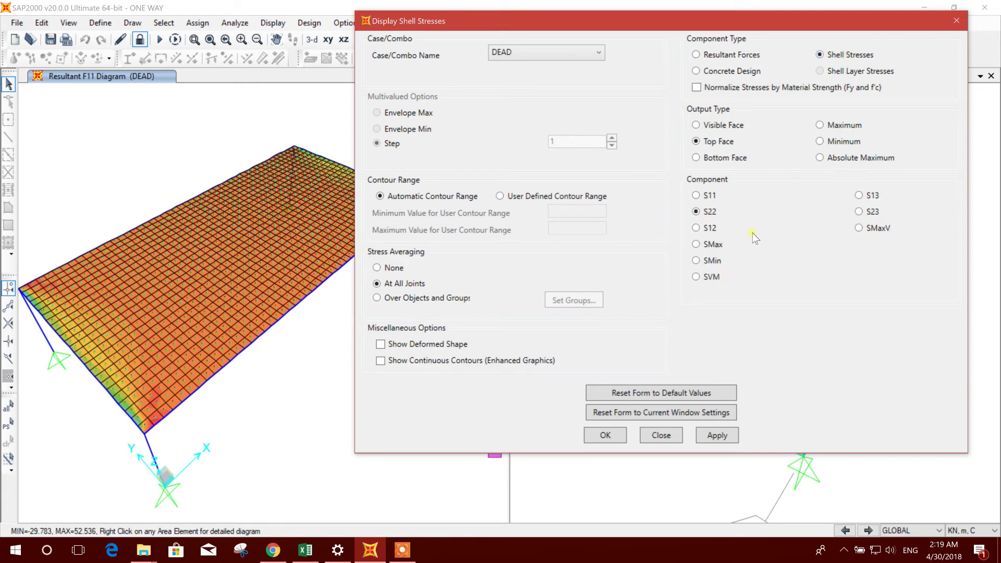
click(724, 160)
click(719, 142)
click(716, 436)
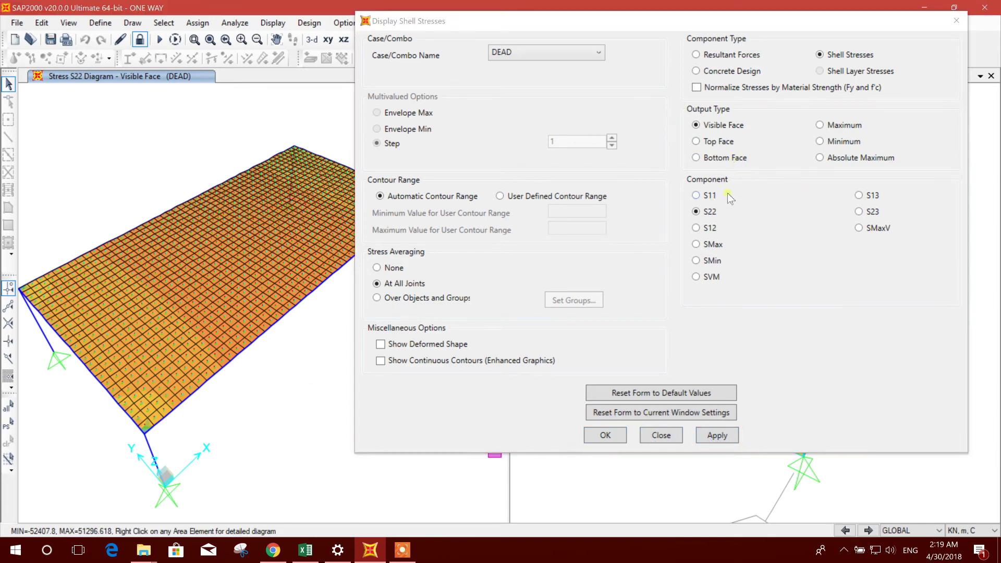
Display the slab's S11 and S12 shell stress contours one after the other on the top face.
click(718, 142)
click(710, 196)
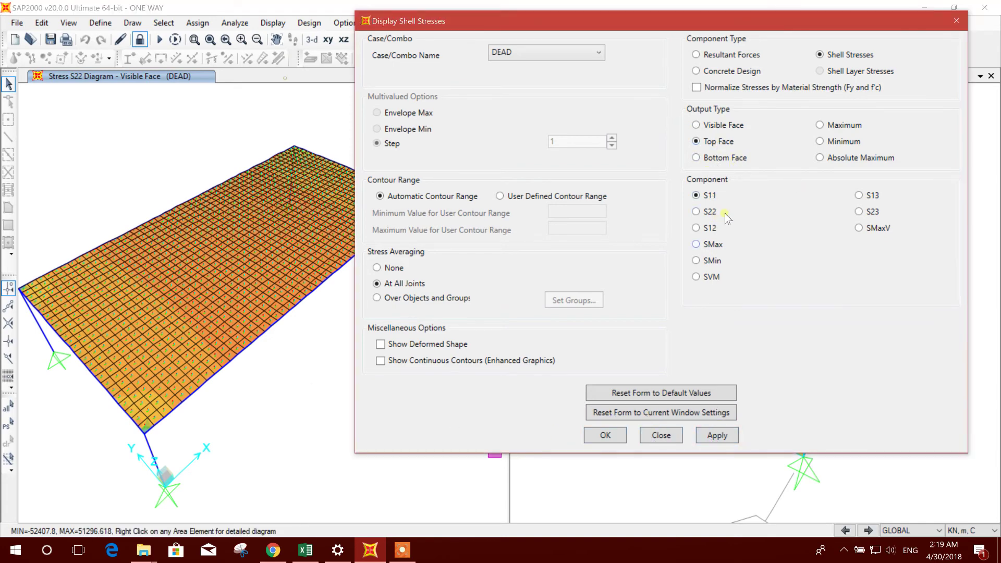
click(718, 436)
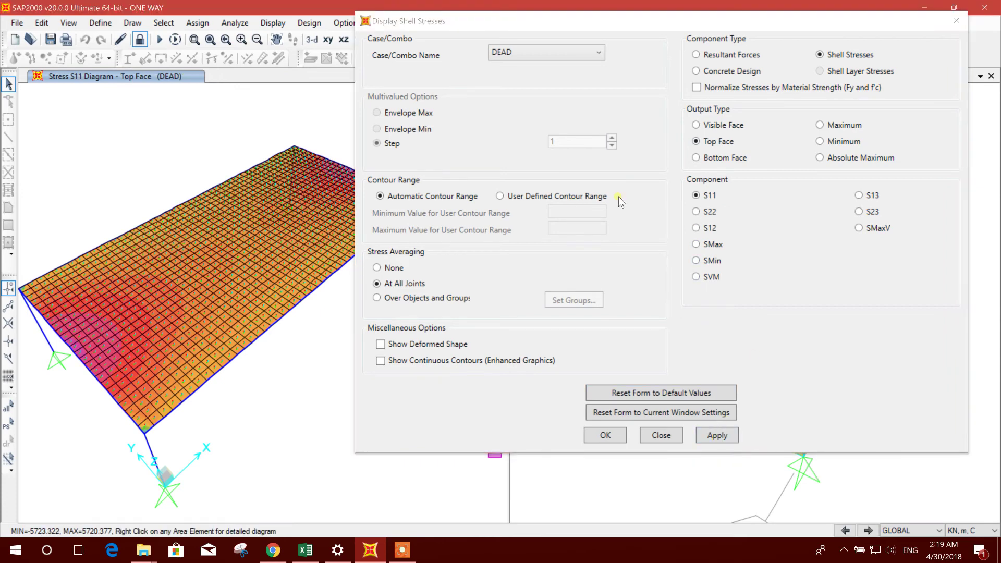
click(696, 229)
click(706, 437)
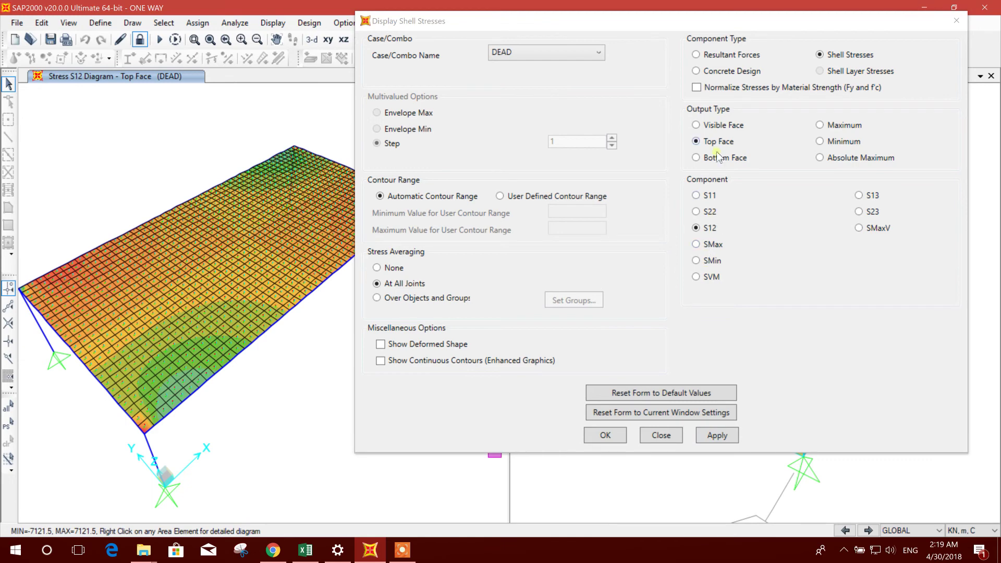
Display the concrete design reinforcement intensity ASt1 on the slab's visible face and read a value within the slab.
click(724, 128)
click(726, 74)
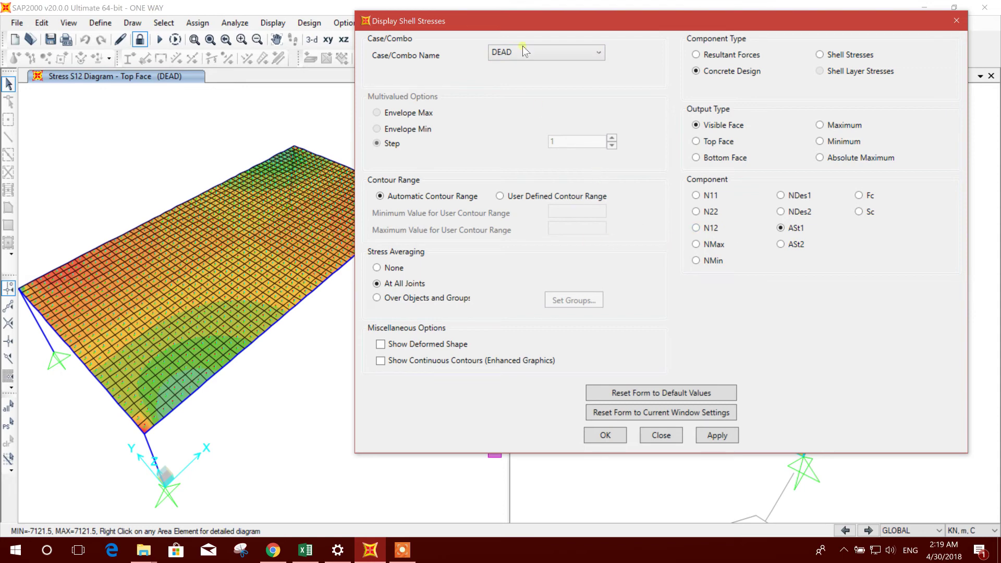
drag(530, 21, 535, 15)
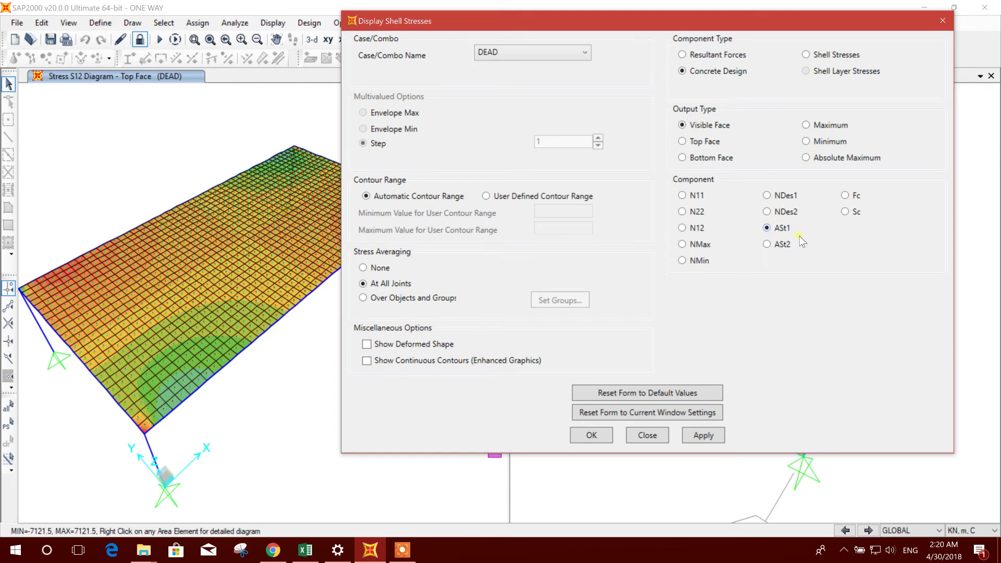
mouse_move(234, 243)
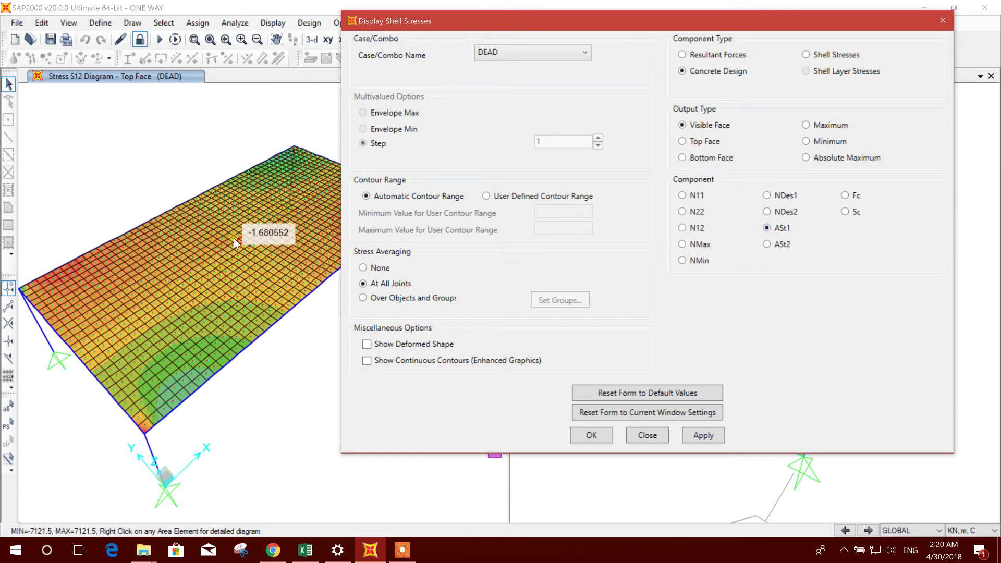
click(766, 244)
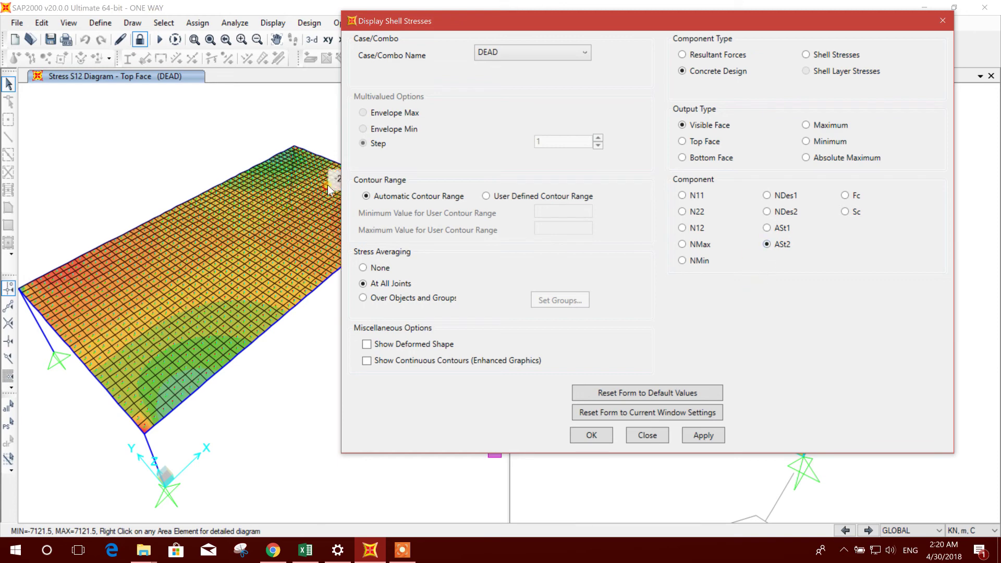
click(704, 435)
mouse_move(211, 257)
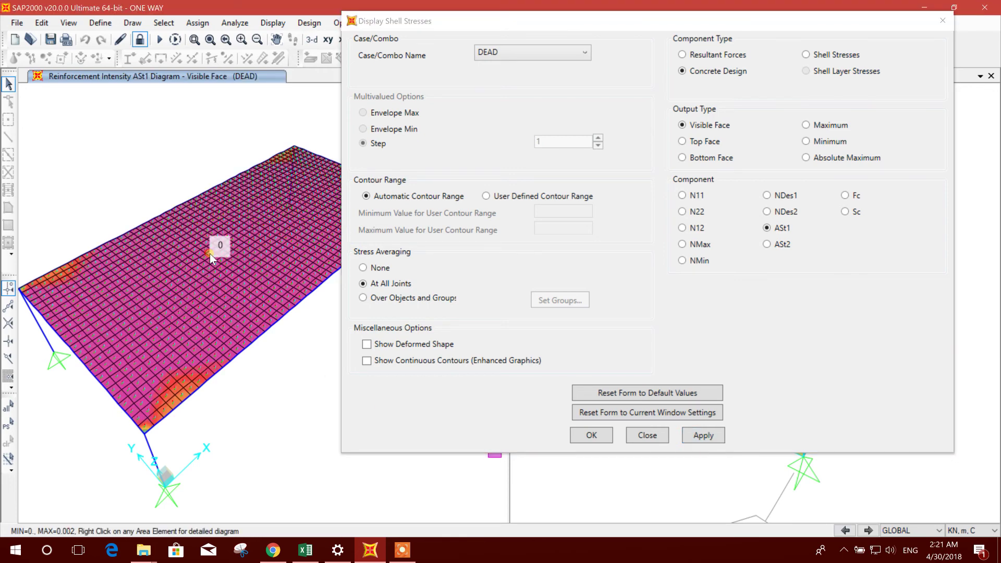
Display the ASt1 reinforcement intensity on the slab's top face and examine the values near the slab corners.
click(689, 145)
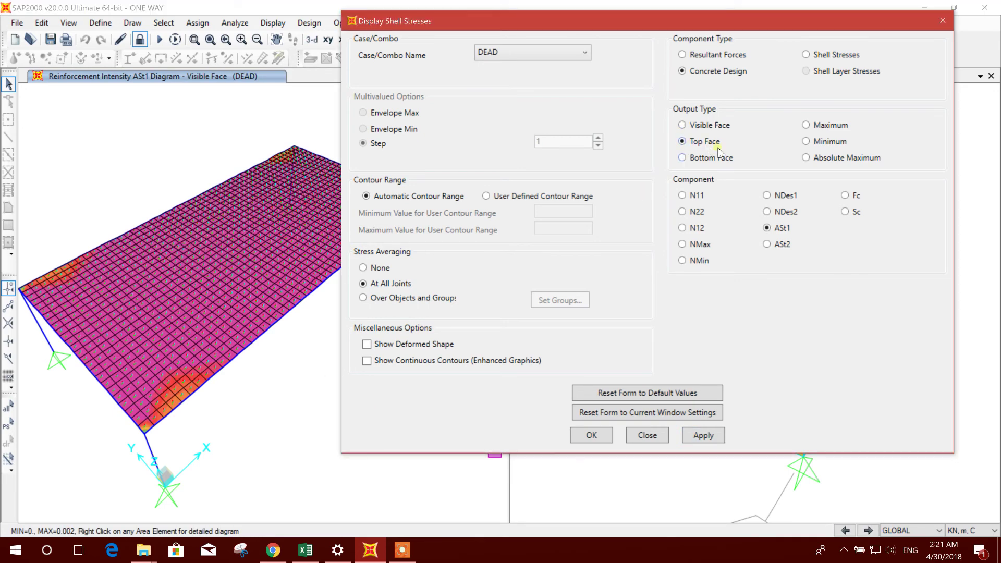
click(697, 435)
mouse_move(255, 276)
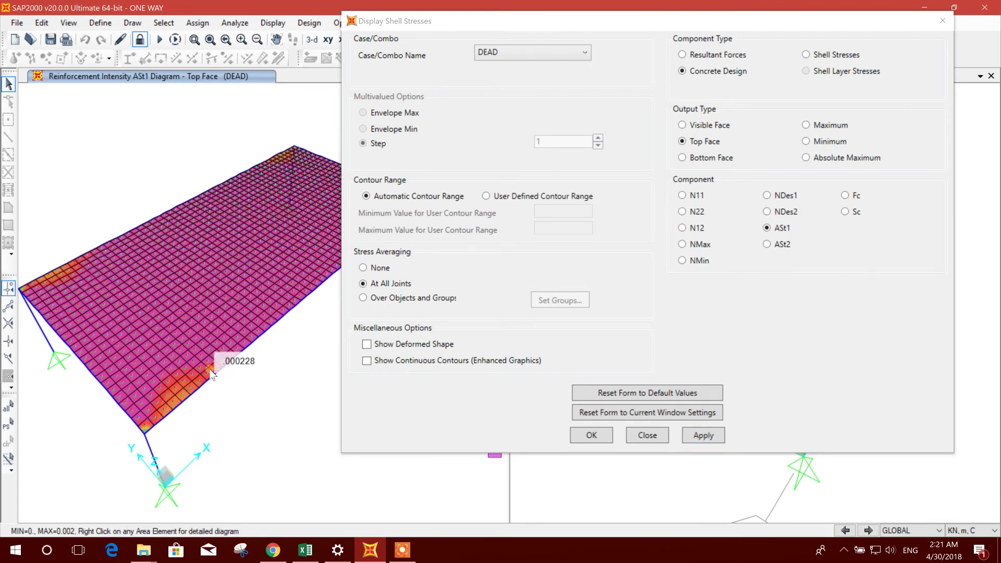
middle_drag(239, 394, 226, 421)
mouse_move(277, 186)
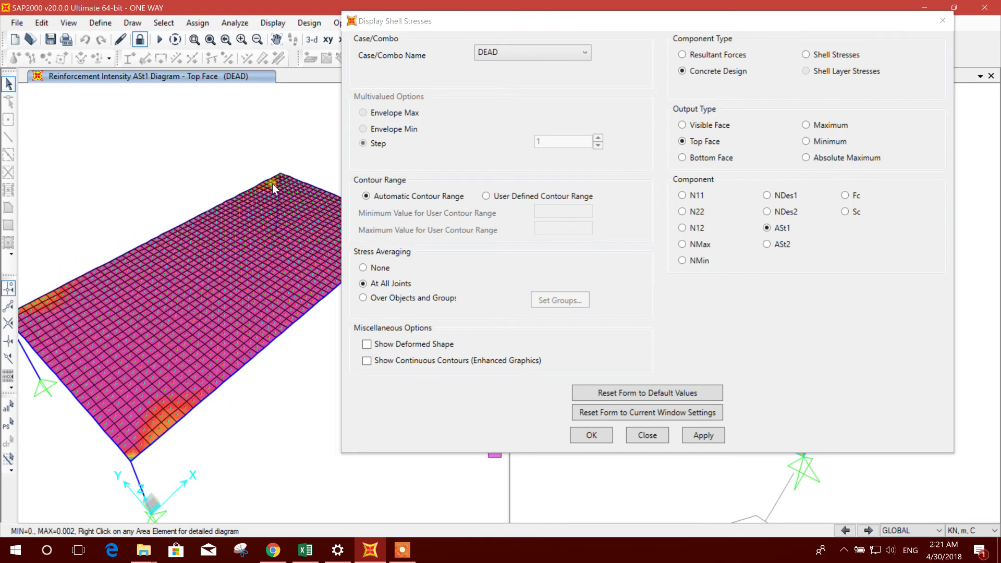
middle_drag(273, 184, 287, 295)
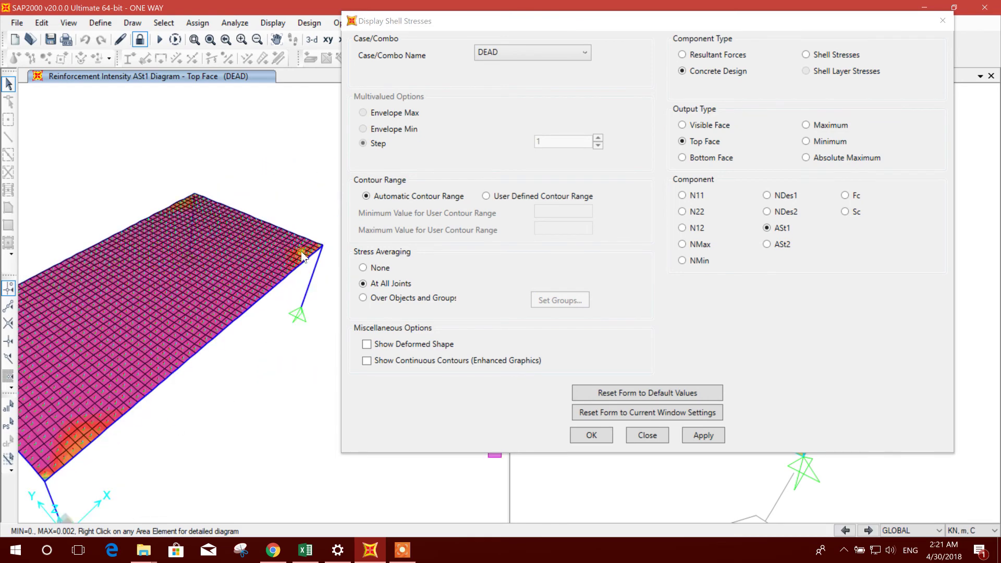
mouse_move(298, 260)
middle_drag(213, 368, 269, 325)
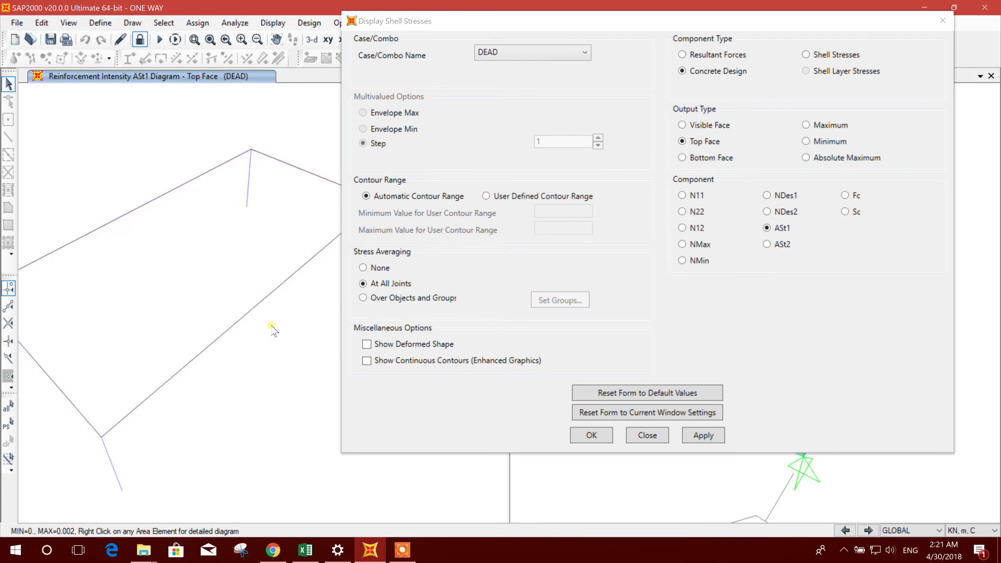
middle_drag(196, 403, 235, 405)
mouse_move(185, 394)
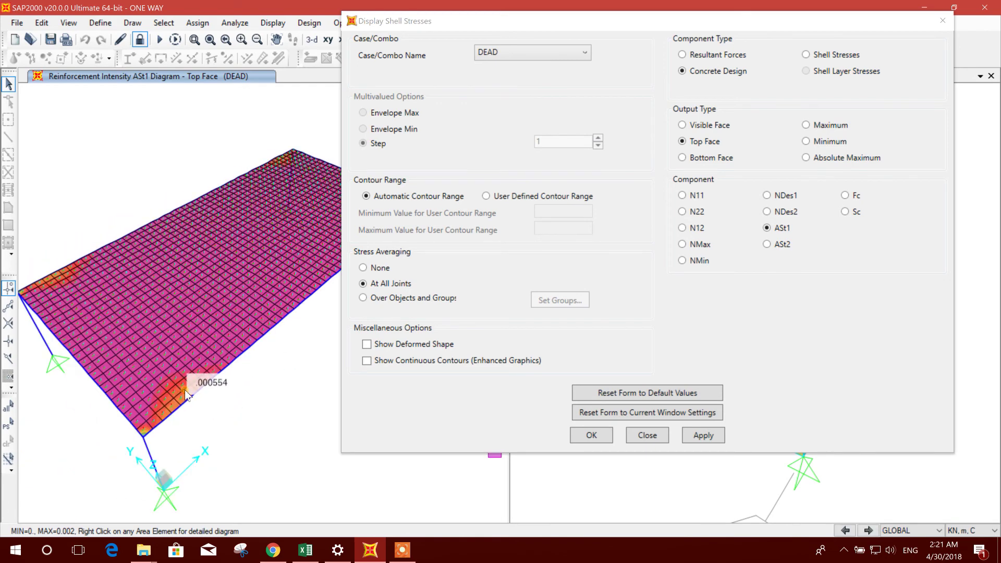
Display the slab's ASt2 reinforcement intensity on the top face and on the bottom face, checking values on the contours.
click(777, 244)
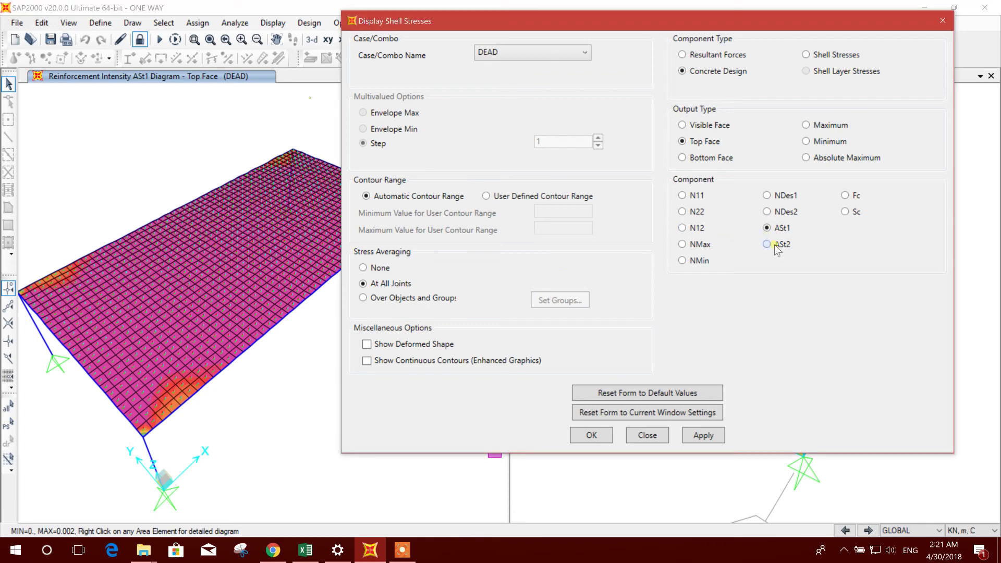
click(702, 437)
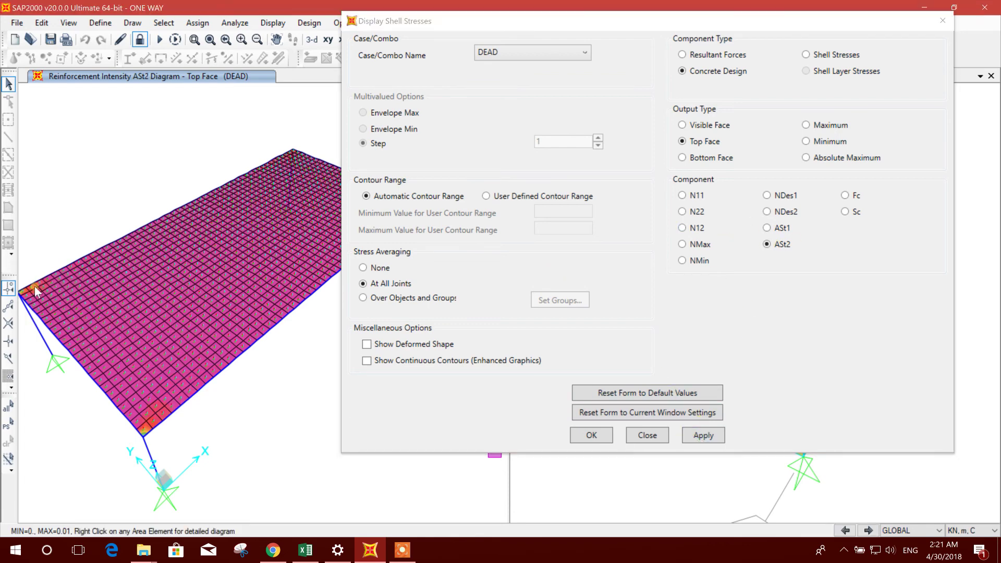
mouse_move(163, 422)
click(682, 157)
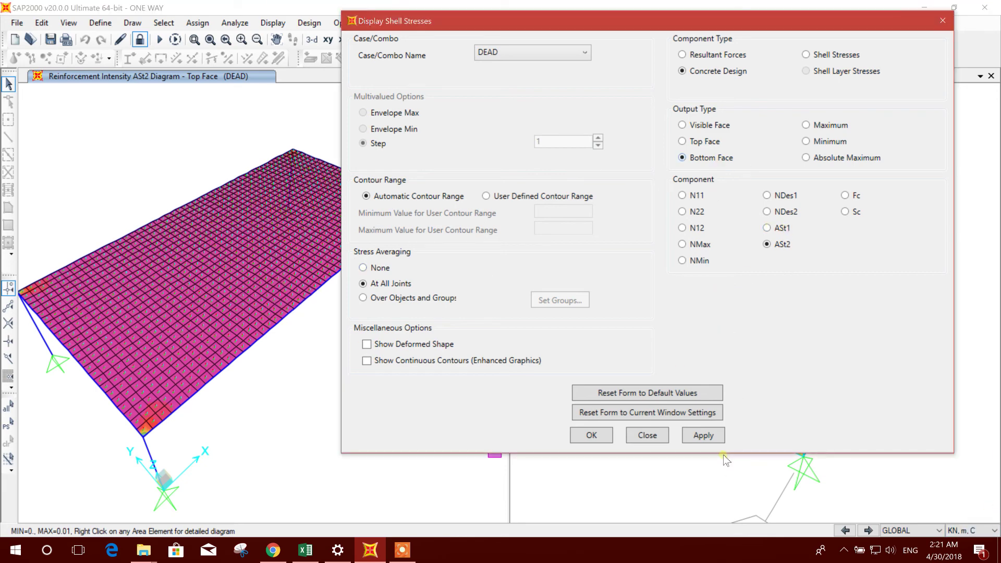
click(704, 436)
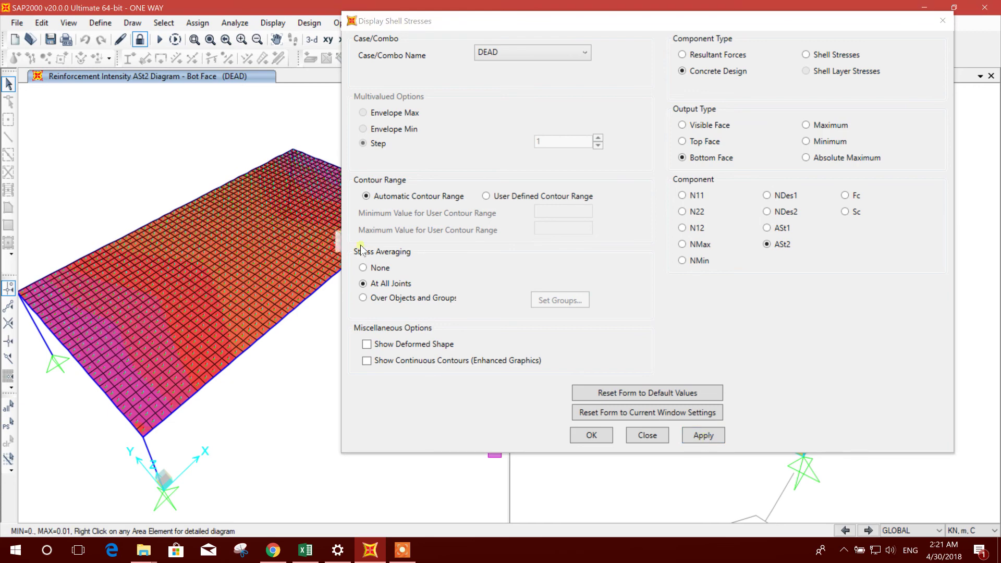
Display the ASt1 reinforcement intensity on the slab's bottom face, read values across the slab, and close the shell stress settings.
mouse_move(158, 340)
click(774, 229)
click(776, 228)
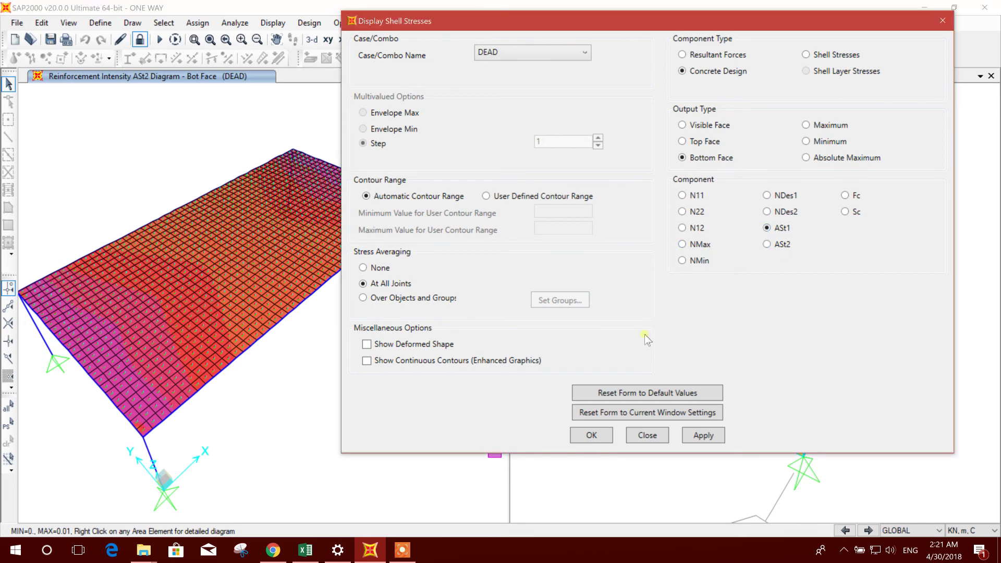
click(703, 435)
mouse_move(295, 296)
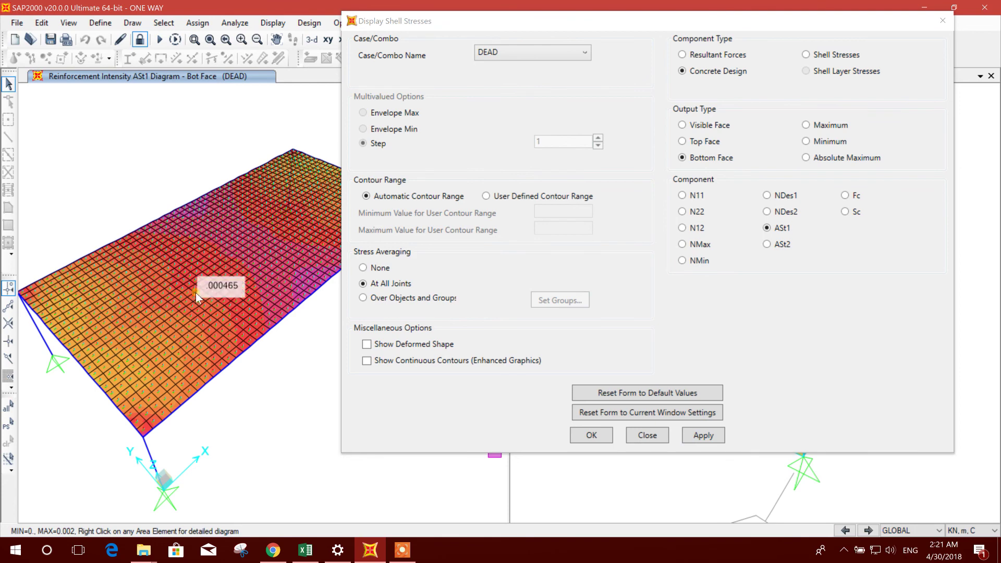
mouse_move(187, 272)
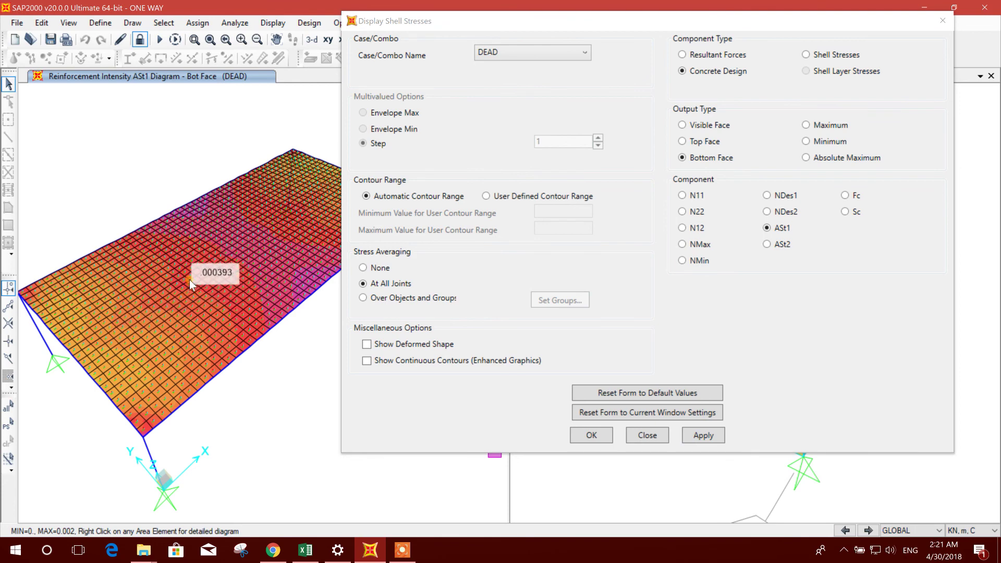
mouse_move(220, 249)
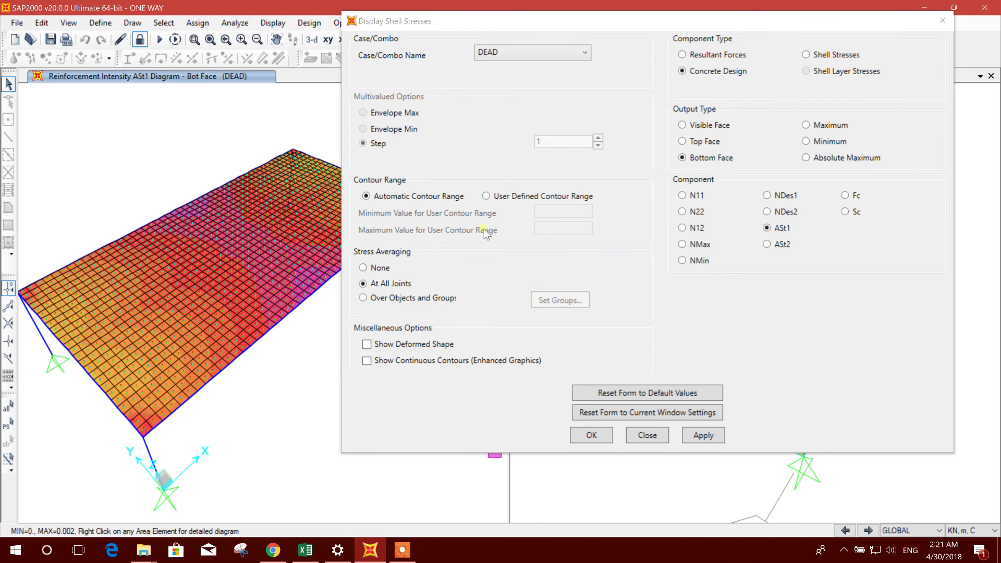
click(648, 436)
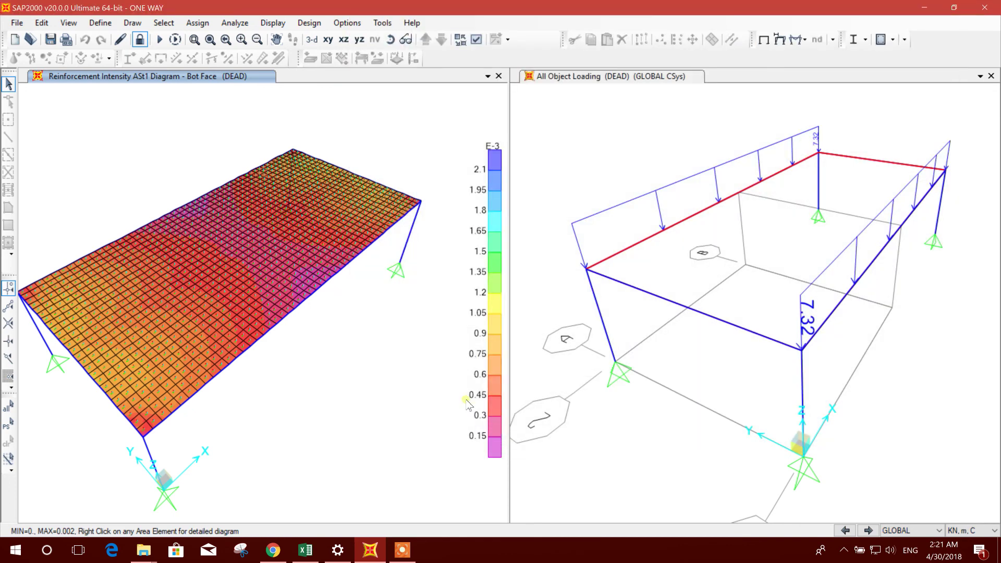
middle_drag(364, 391, 382, 363)
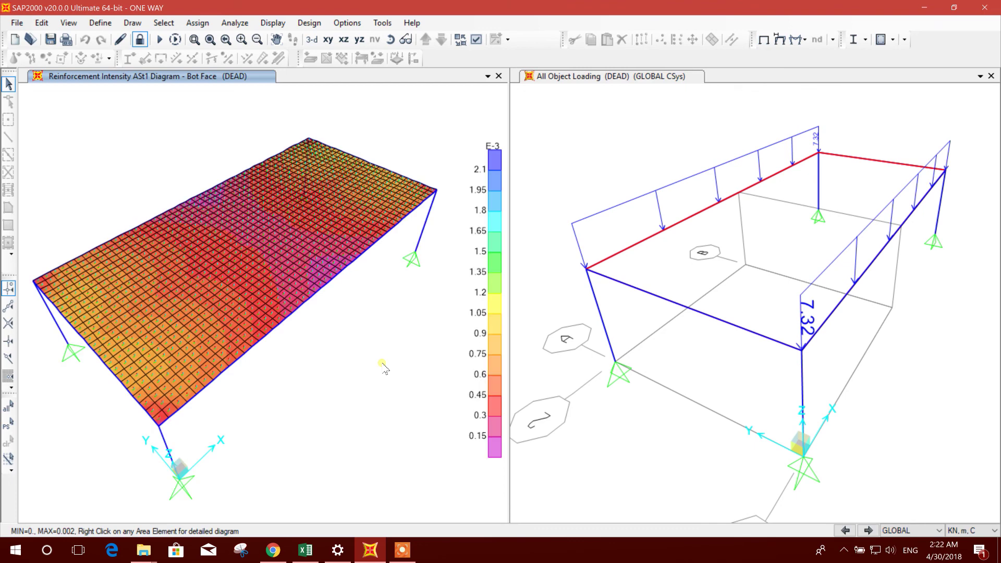